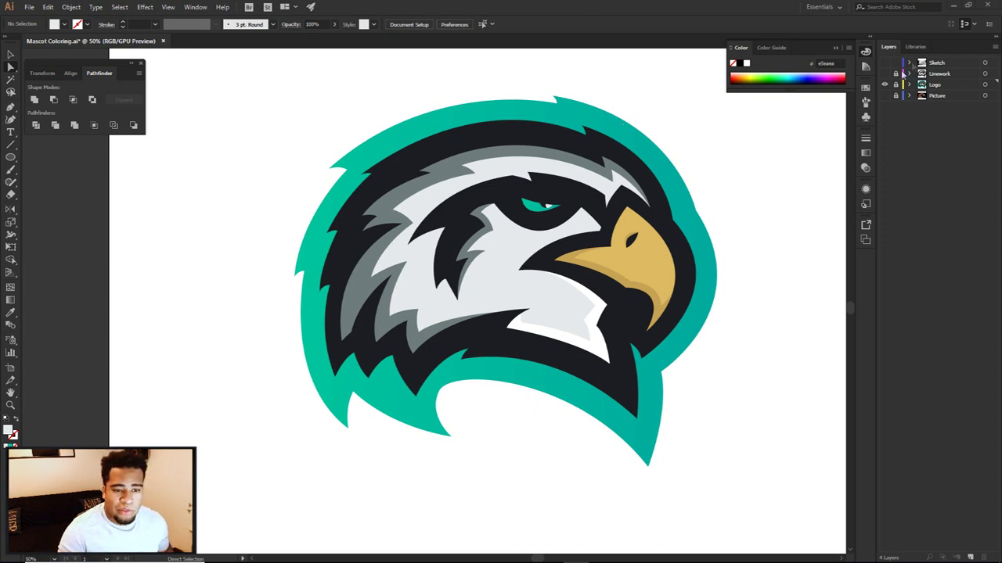
# Step: Compare the Linework and Picture layers by toggling their visibility, ending with only the Logo layer shown
pyautogui.click(885, 84)
pyautogui.click(884, 74)
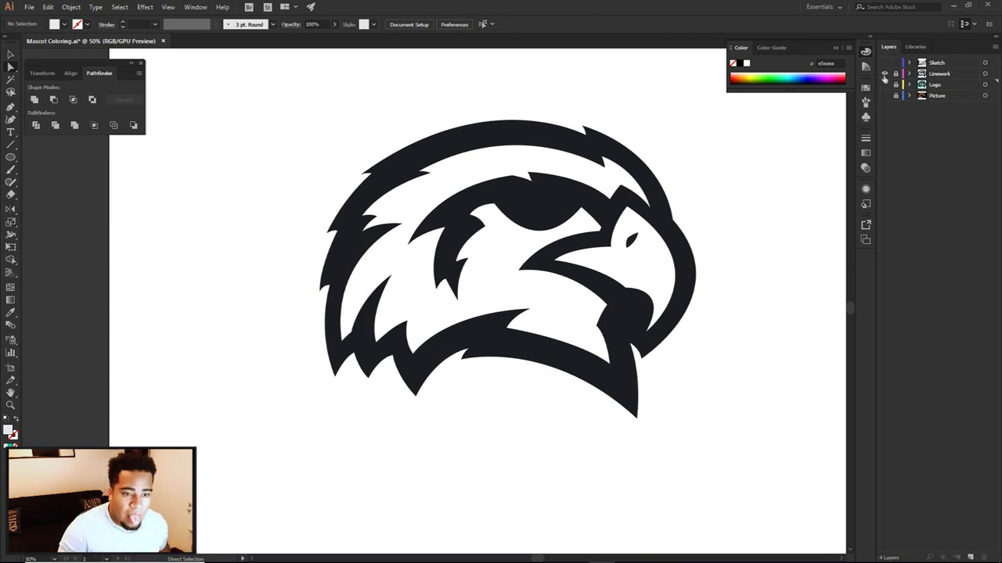
pyautogui.click(884, 73)
pyautogui.click(882, 95)
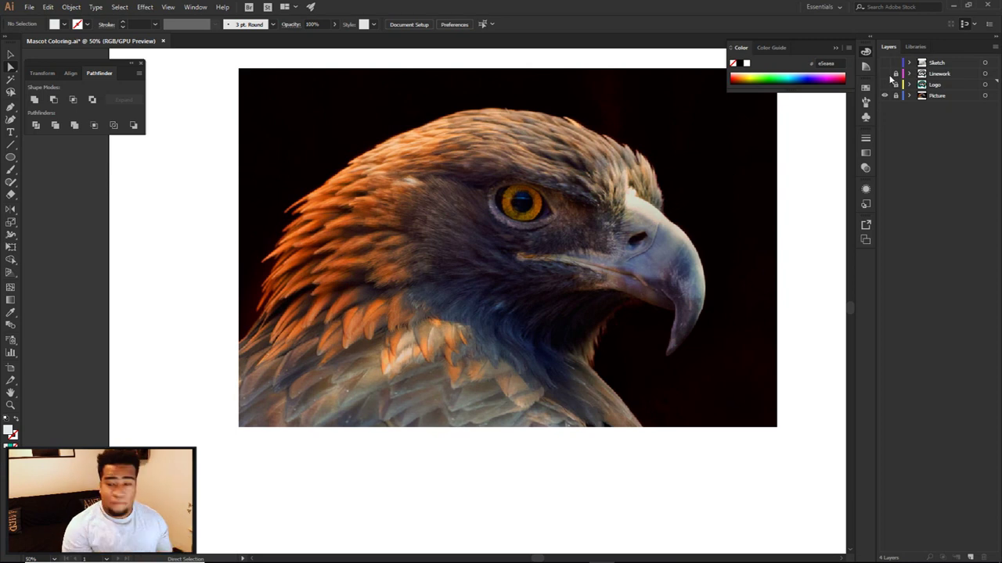
pyautogui.click(884, 74)
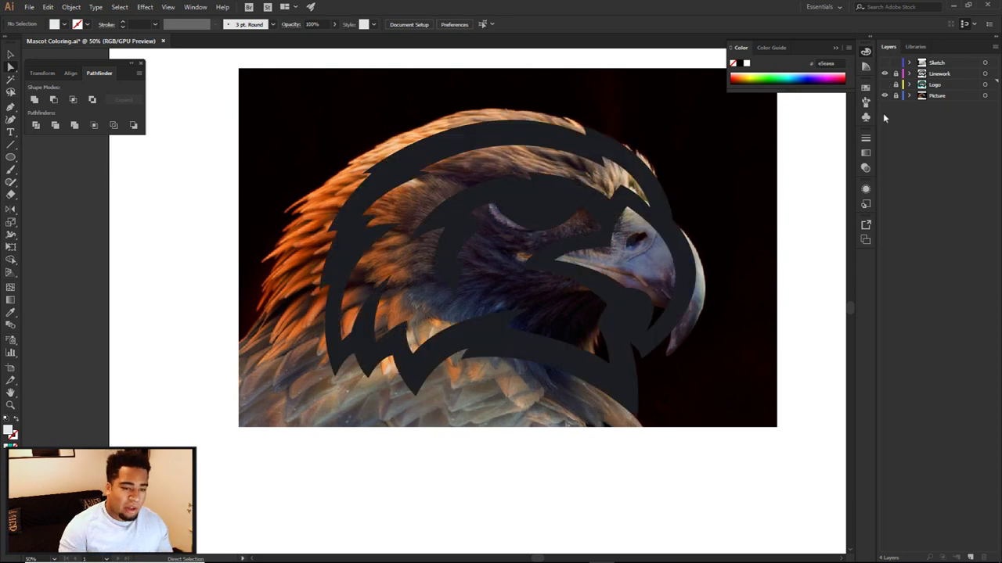
pyautogui.click(884, 95)
pyautogui.keyDown('alt'); pyautogui.click(884, 84); pyautogui.keyUp('alt')
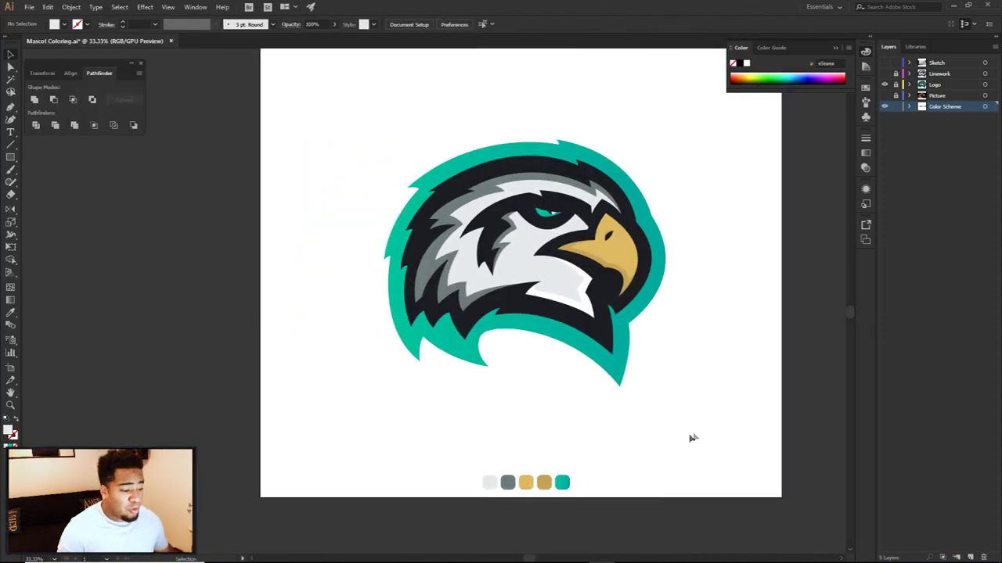
# Step: Examine the five colour scheme swatches beneath the mascot and compare them with the finished logo
pyautogui.scroll(5, 540, 479)
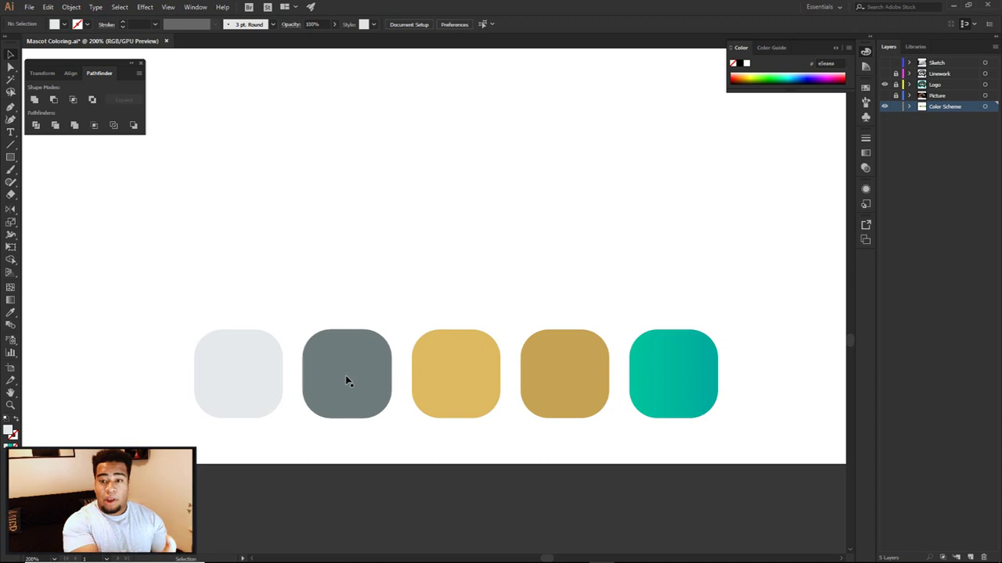
pyautogui.scroll(-2, 575, 369)
pyautogui.scroll(-3, 681, 391)
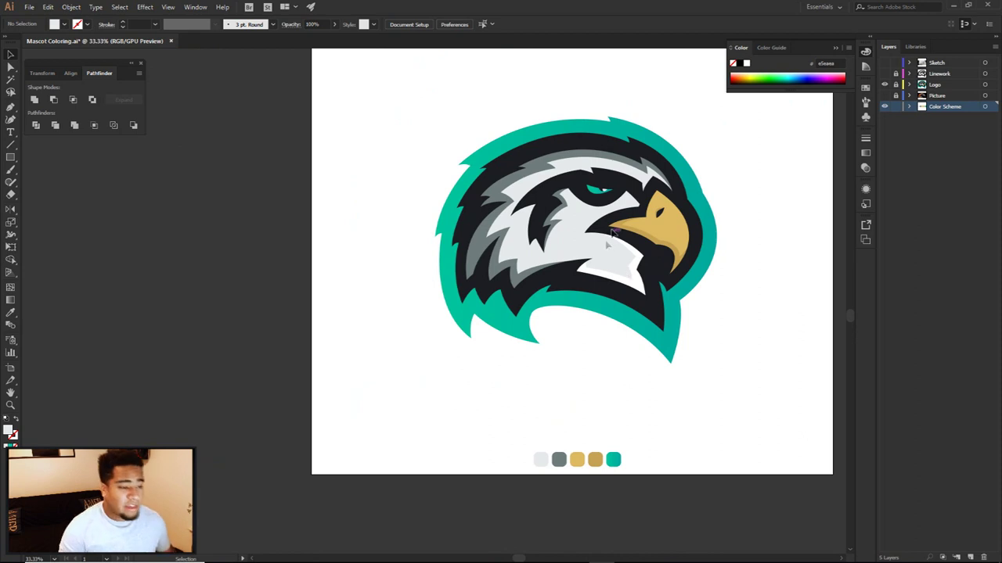
pyautogui.scroll(1, 731, 243)
pyautogui.moveTo(740, 253); pyautogui.dragTo(764, 337)
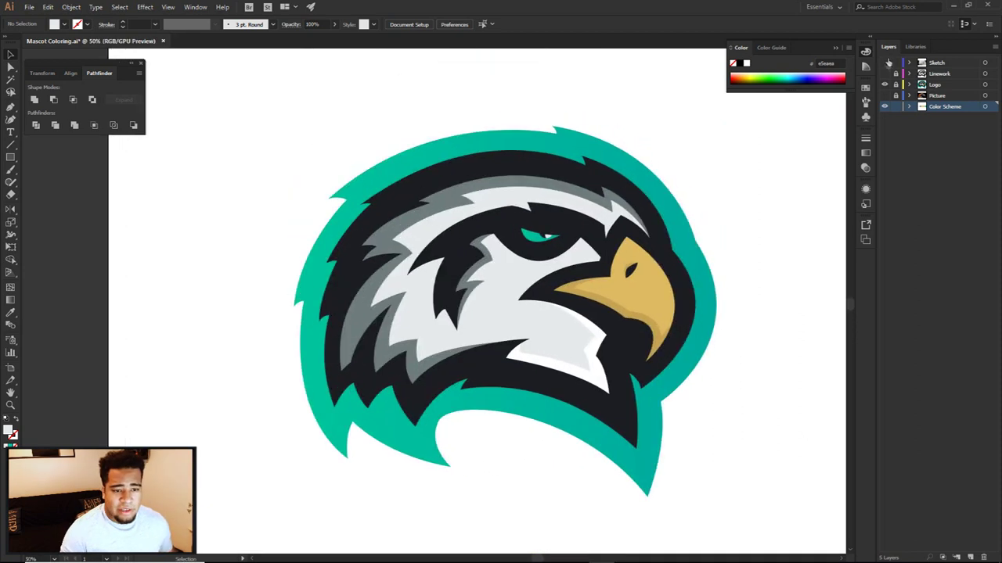
# Step: Hide the Logo layer and show the Linework layer
pyautogui.click(885, 84)
pyautogui.click(940, 88)
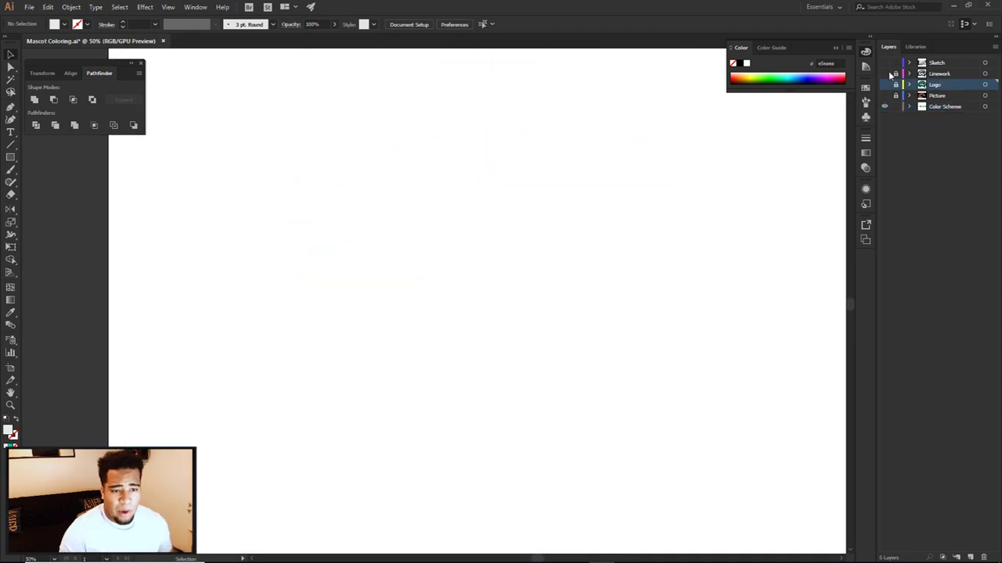
pyautogui.click(885, 73)
# Step: Check the fill colour of the eagle linework in the Color Picker without changing it
pyautogui.click(984, 73)
pyautogui.doubleClick(8, 429)
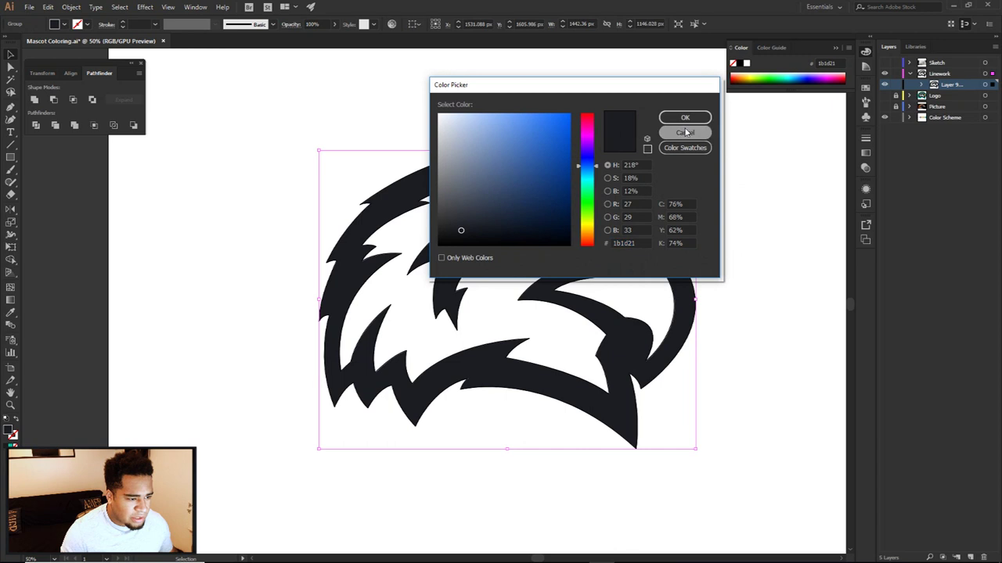
pyautogui.click(686, 133)
pyautogui.click(718, 162)
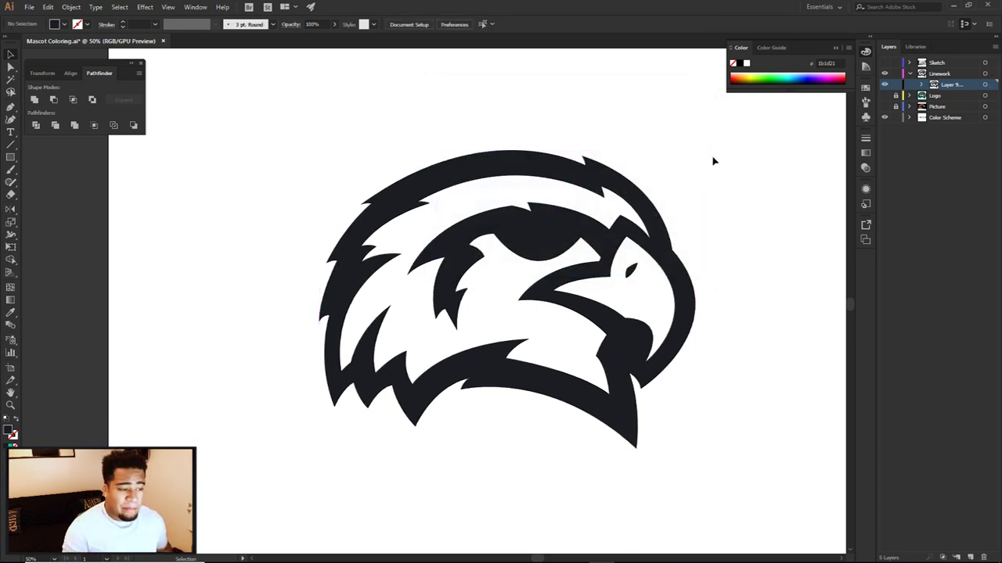
# Step: Set the fill of the eagle linework to pure black, 000000
pyautogui.moveTo(232, 118); pyautogui.dragTo(800, 514)
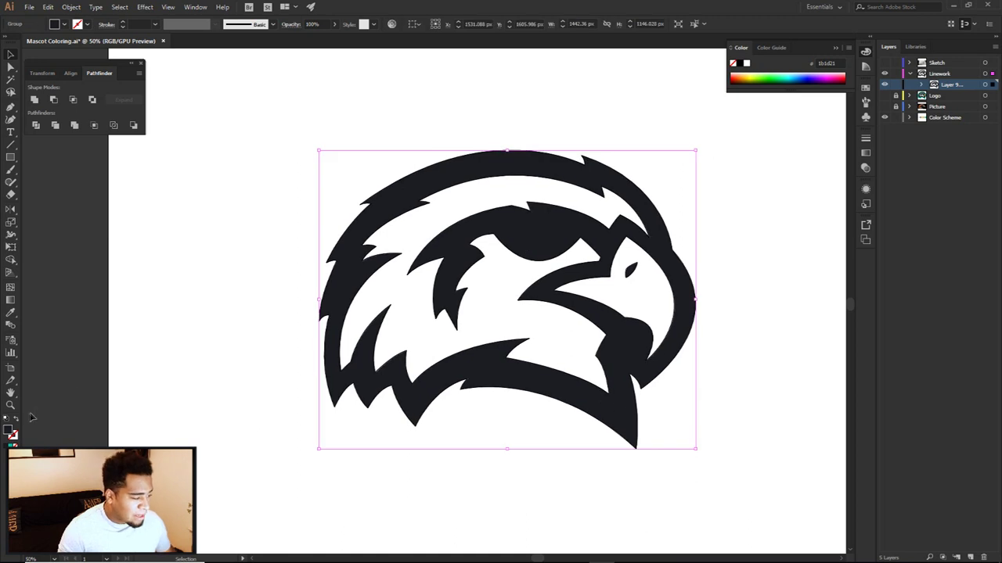
pyautogui.doubleClick(8, 429)
pyautogui.write('000000')
pyautogui.click(687, 117)
pyautogui.click(710, 127)
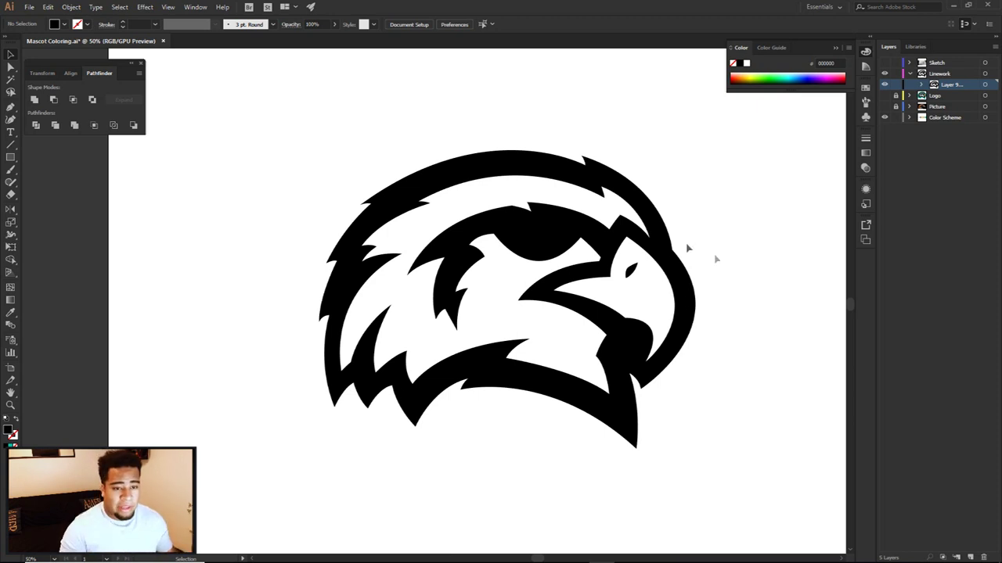
# Step: Show the Logo layer in place of the linework and set the fill of the coloured logo's linework to 000000
pyautogui.click(884, 95)
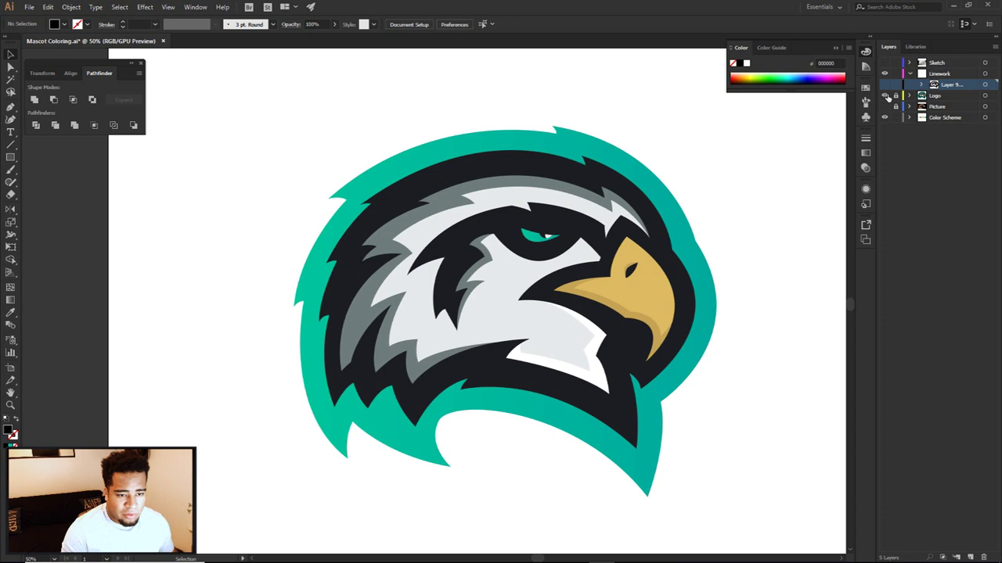
pyautogui.click(628, 193)
pyautogui.doubleClick(10, 429)
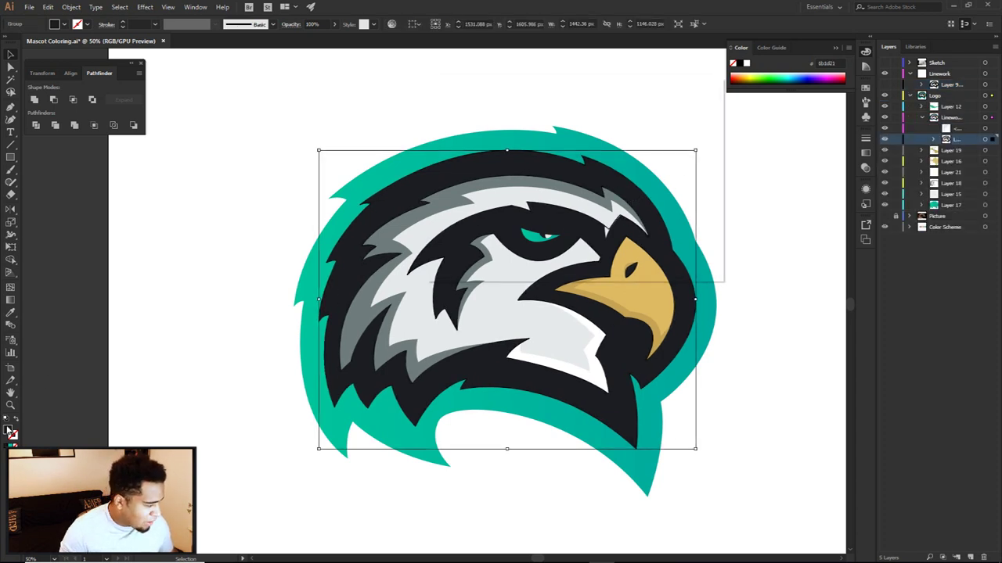
pyautogui.click(689, 120)
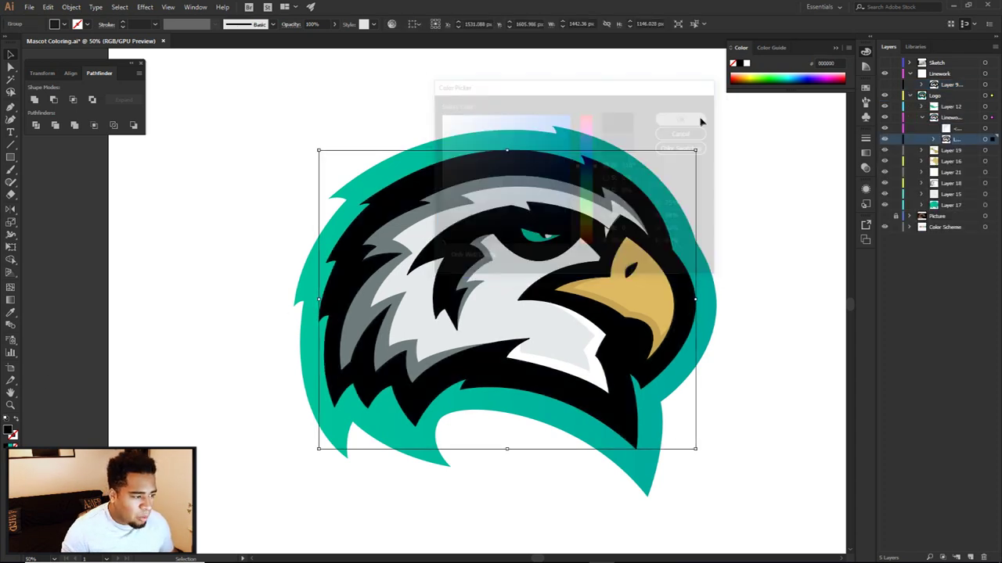
pyautogui.click(760, 232)
pyautogui.moveTo(781, 276); pyautogui.dragTo(763, 259)
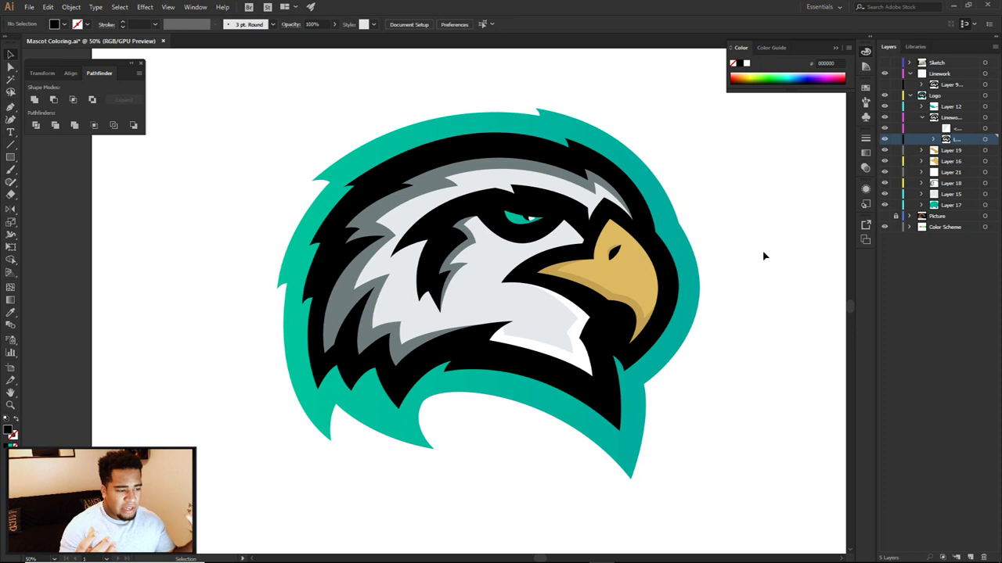
# Step: Undo the fill change on the coloured logo, then hide the Logo layer and show the separate linework
pyautogui.hotkey('ctrl', 'z')
pyautogui.click(747, 254)
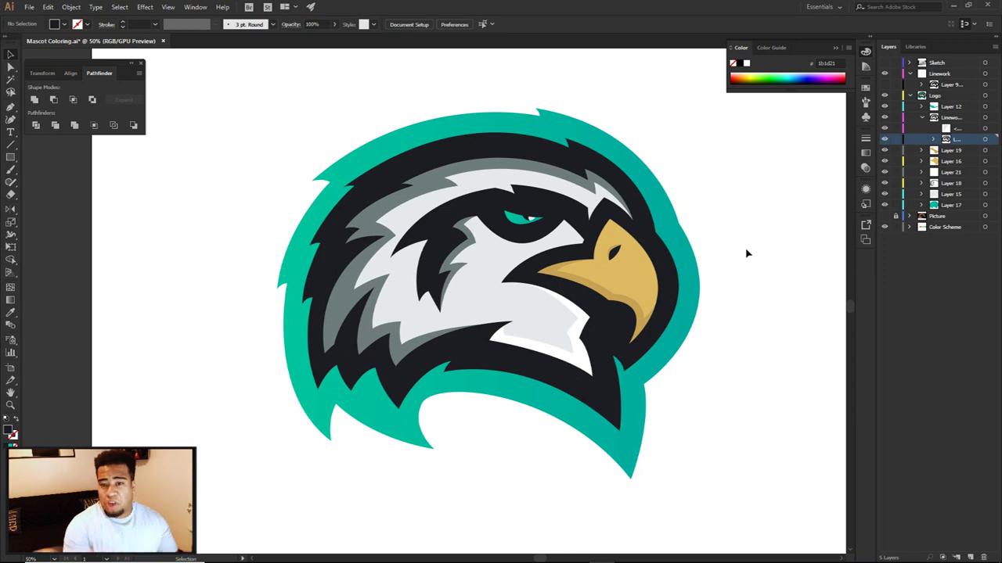
pyautogui.click(910, 96)
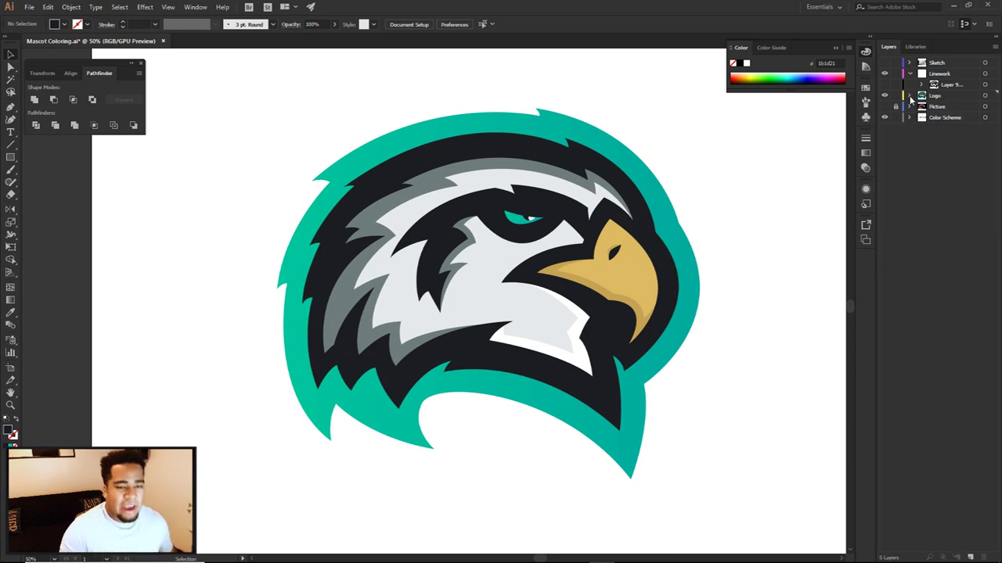
pyautogui.click(885, 95)
pyautogui.click(885, 84)
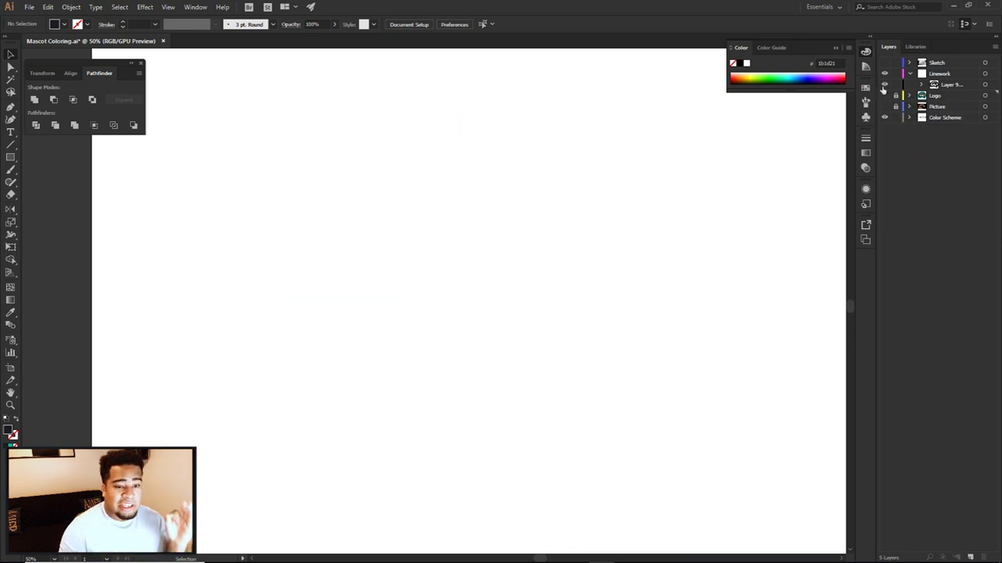
# Step: Set the fill of the eagle linework to the dark blue-black 1b1d21
pyautogui.moveTo(230, 132); pyautogui.dragTo(720, 426)
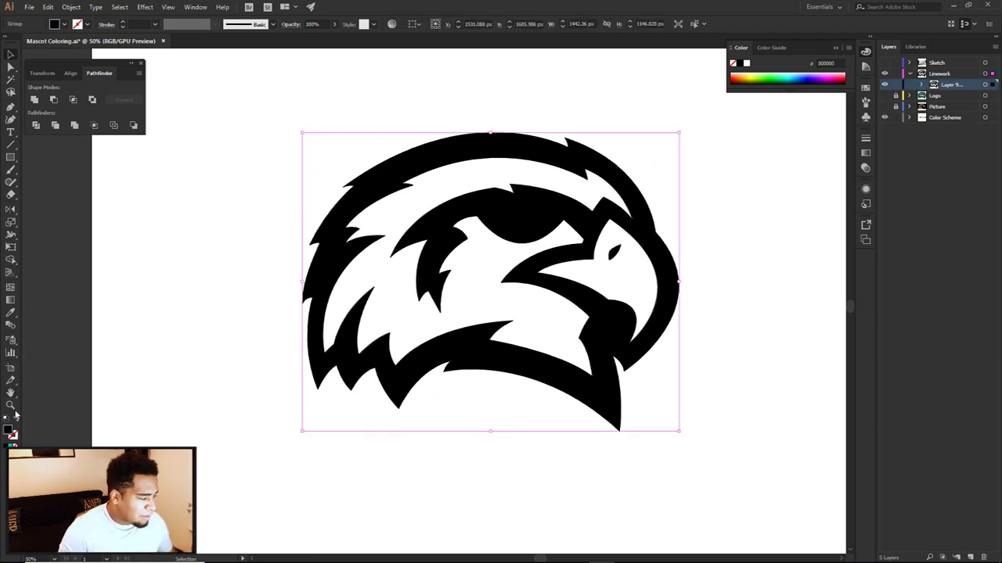
pyautogui.doubleClick(13, 433)
pyautogui.write('1b1d21')
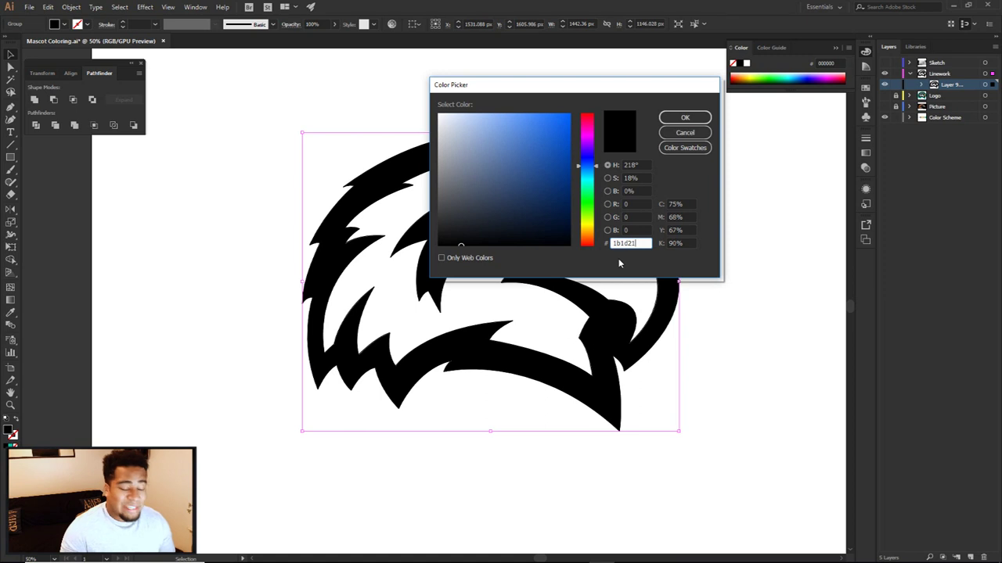
pyautogui.click(685, 117)
pyautogui.click(733, 204)
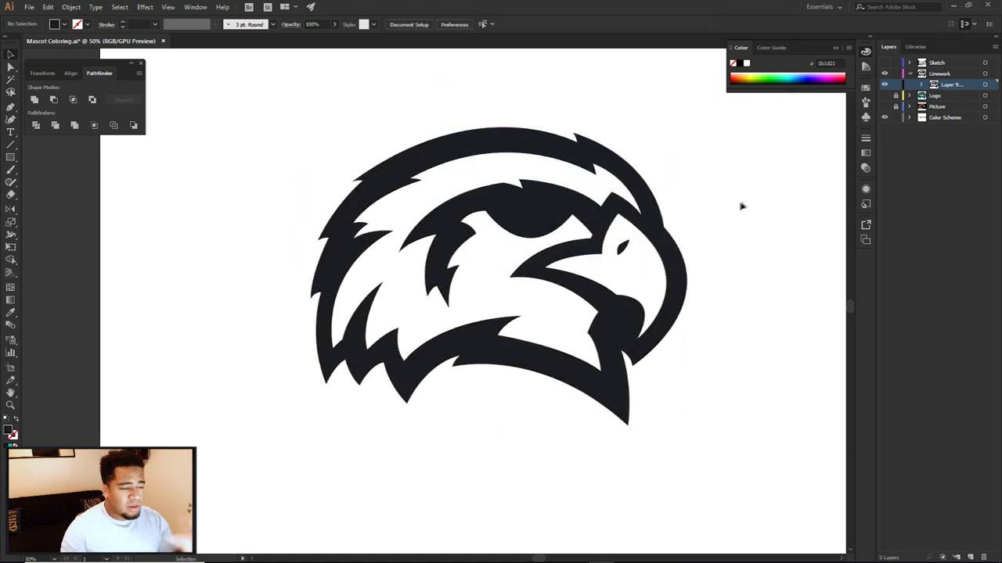
# Step: Lock the Linework layer and add a new layer directly above the Logo layer
pyautogui.click(909, 72)
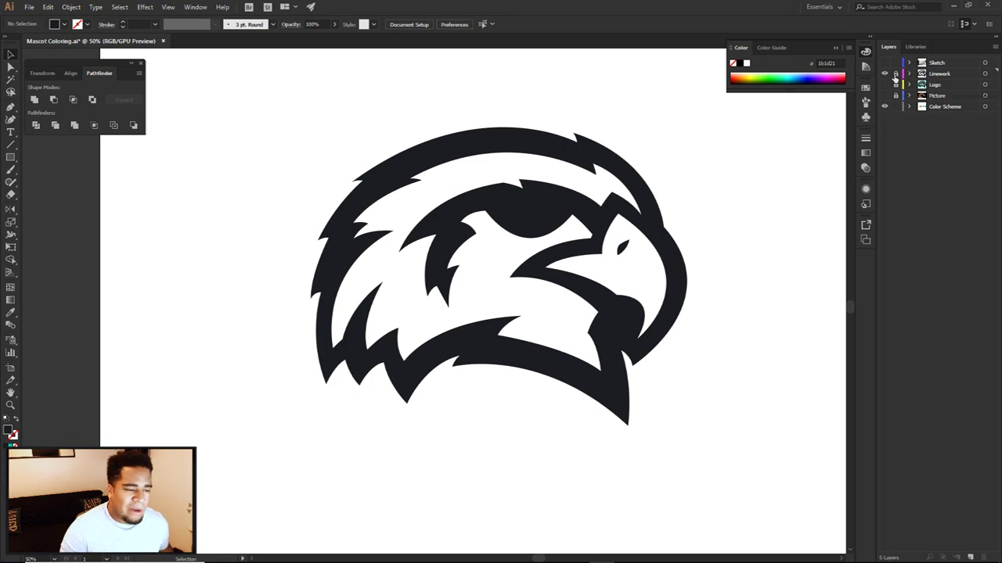
pyautogui.click(938, 74)
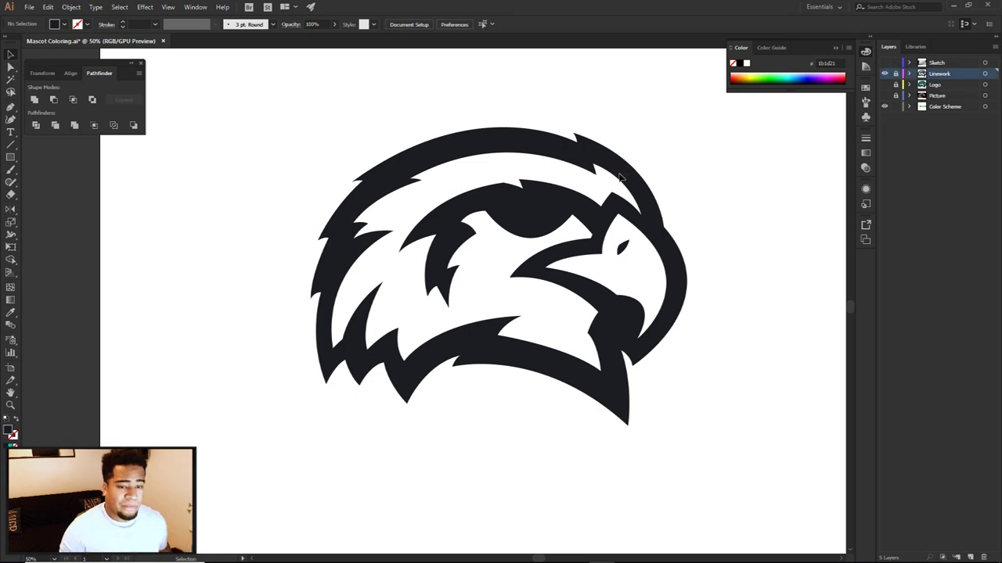
pyautogui.click(936, 85)
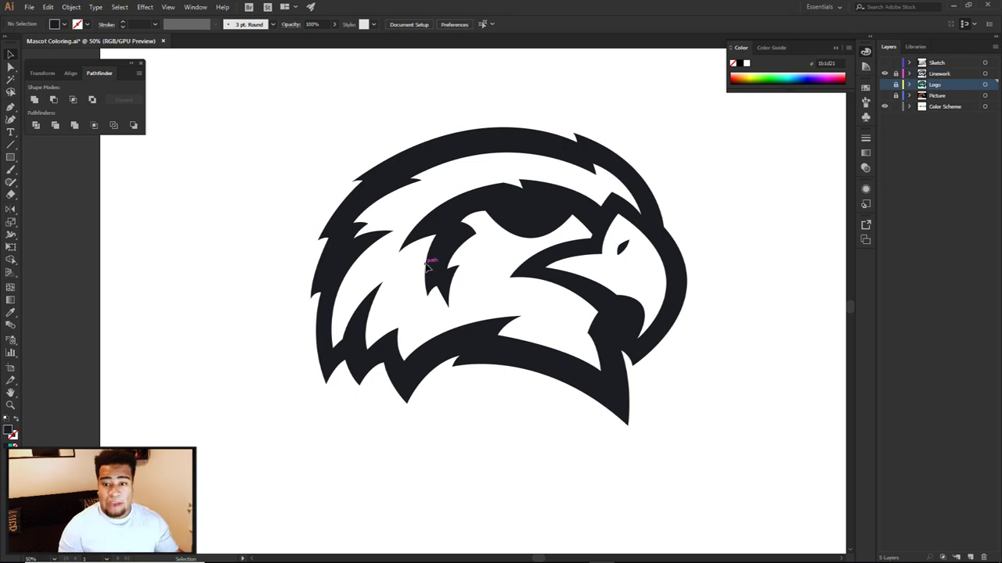
pyautogui.click(971, 557)
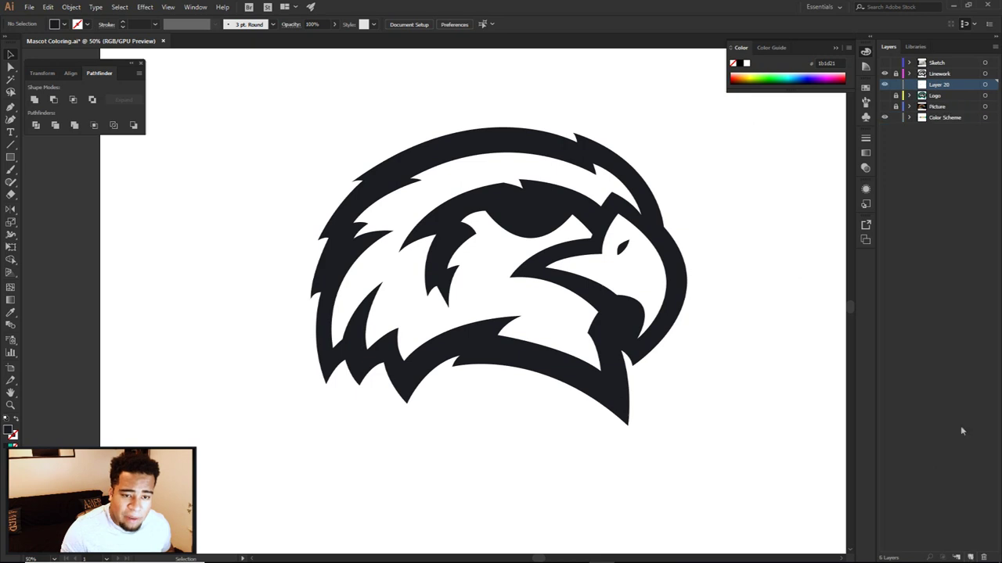
# Step: Draw a closed Pen path around the eagle's head inside the thick outline, leaving out the beak
pyautogui.press('p')
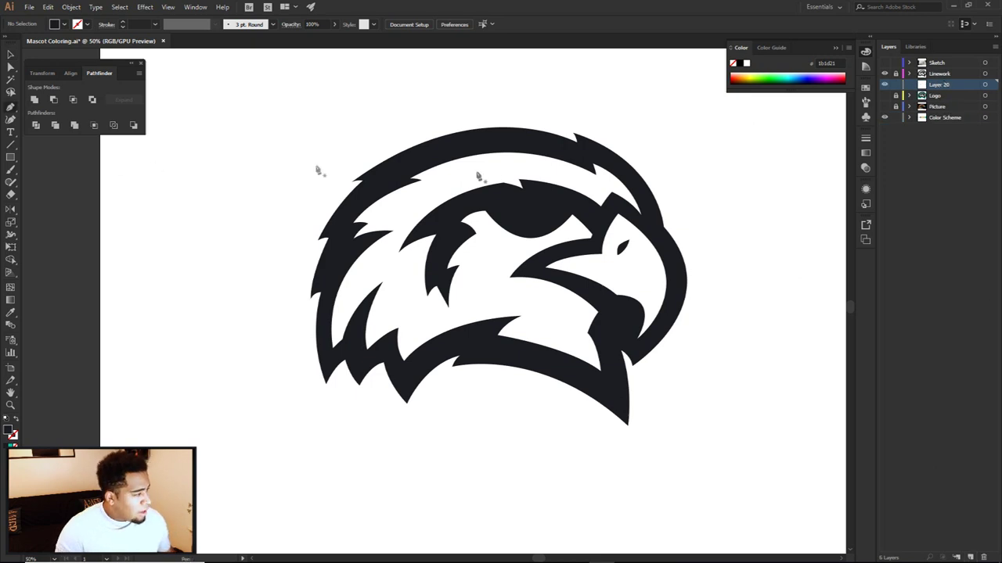
pyautogui.scroll(-2, 501, 157)
pyautogui.scroll(-2, 504, 149)
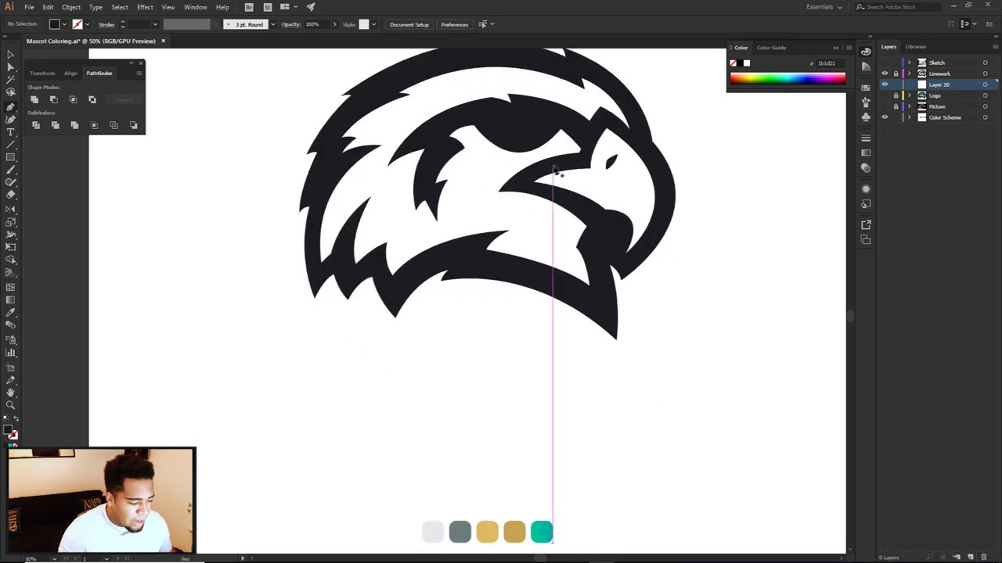
pyautogui.scroll(4, 552, 235)
pyautogui.click(636, 220)
pyautogui.click(616, 176)
pyautogui.click(578, 153)
pyautogui.click(543, 153)
pyautogui.click(439, 147)
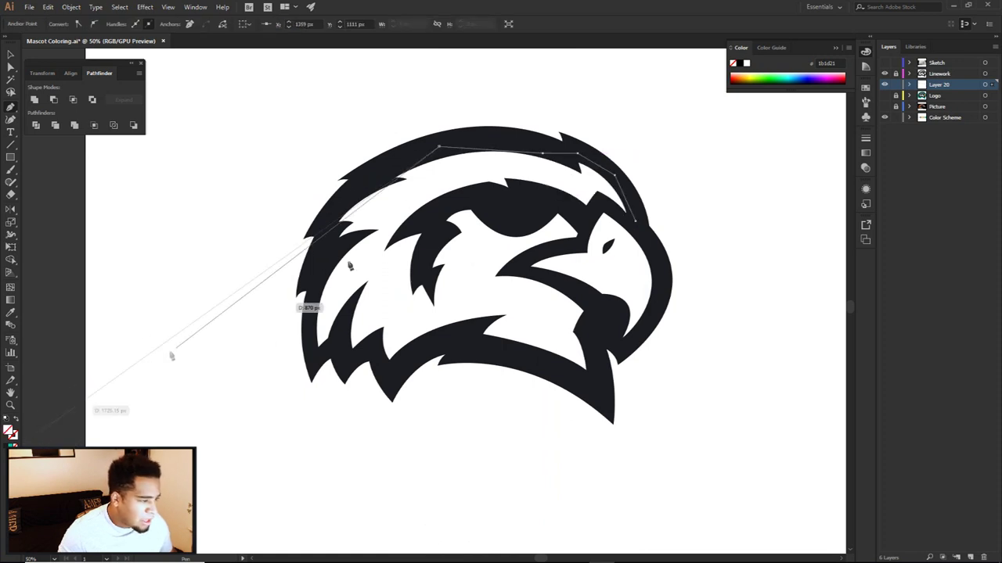
pyautogui.click(384, 165)
pyautogui.click(339, 202)
pyautogui.click(323, 246)
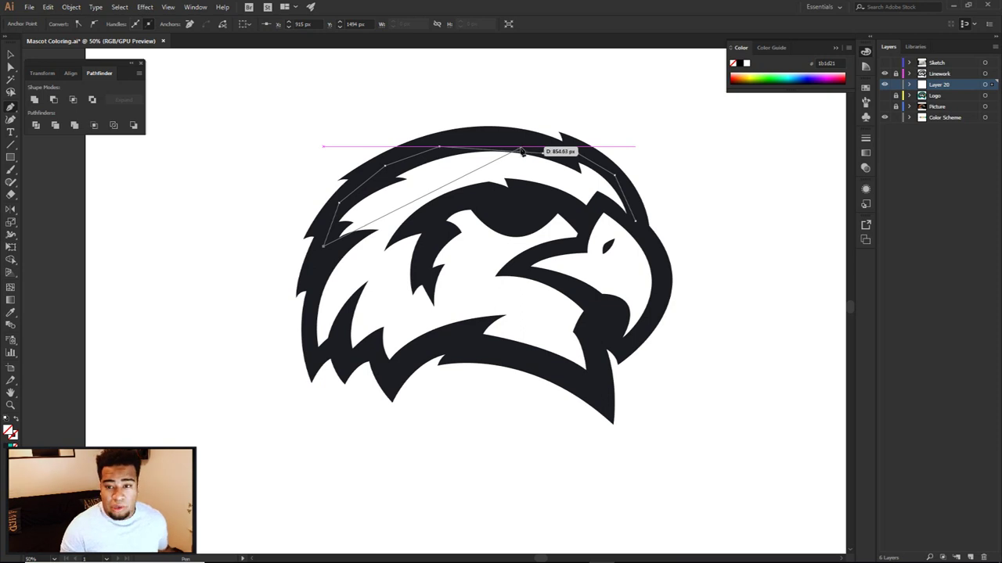
pyautogui.click(314, 288)
pyautogui.click(311, 350)
pyautogui.click(339, 351)
pyautogui.click(368, 346)
pyautogui.click(389, 374)
pyautogui.click(429, 346)
pyautogui.click(478, 346)
pyautogui.click(596, 381)
pyautogui.click(594, 330)
pyautogui.click(597, 301)
pyautogui.click(514, 270)
pyautogui.click(580, 239)
pyautogui.click(596, 203)
pyautogui.click(634, 222)
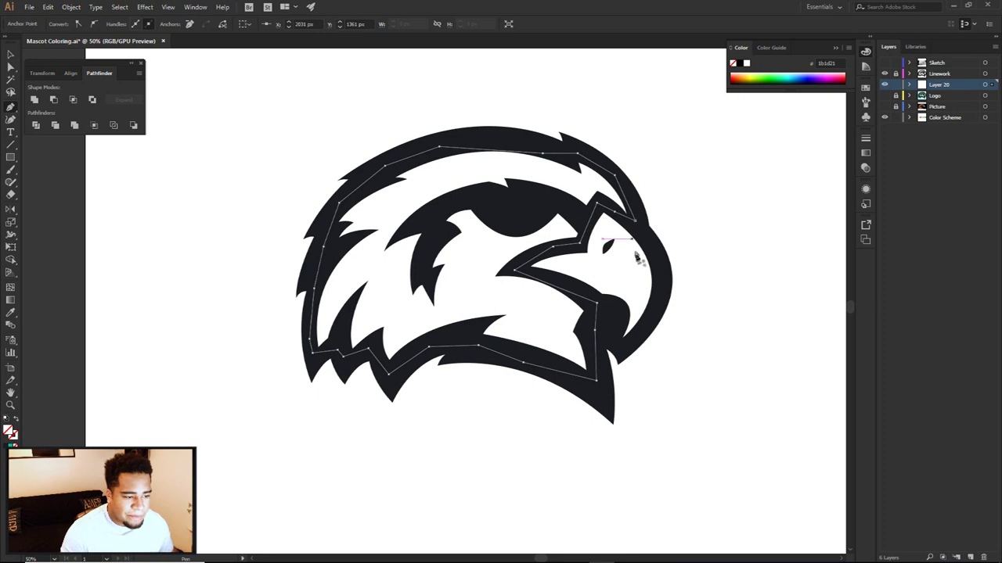
# Step: Fill the head path with the light grey swatch e5eaea from the colour scheme using the Eyedropper
pyautogui.scroll(-5, 635, 250)
pyautogui.press('i')
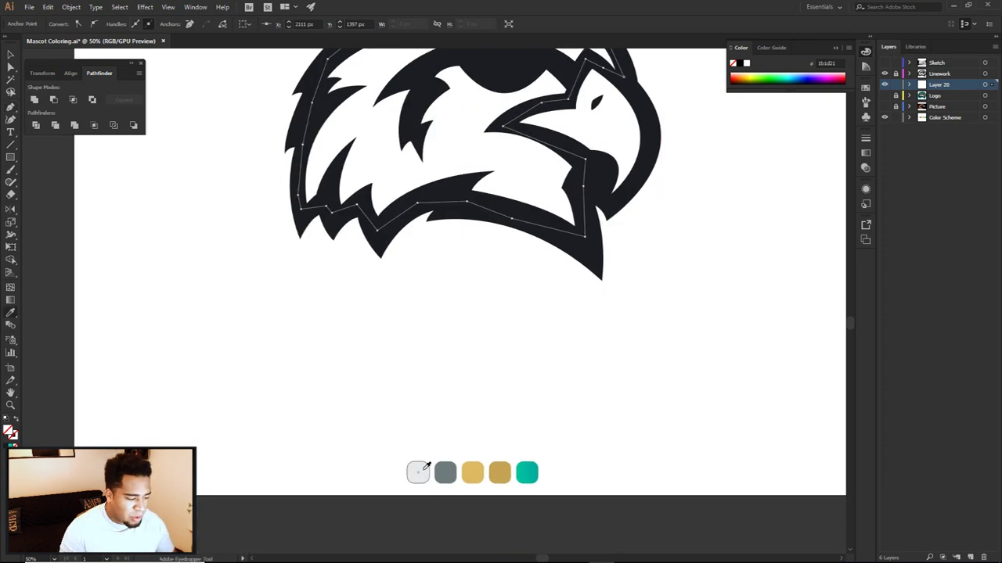
pyautogui.click(418, 472)
pyautogui.doubleClick(8, 429)
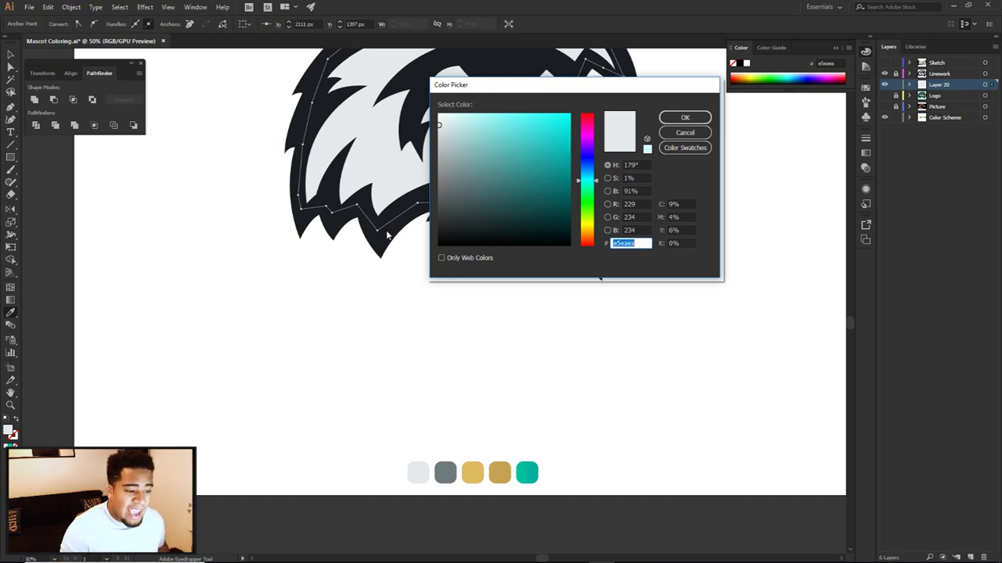
pyautogui.click(685, 117)
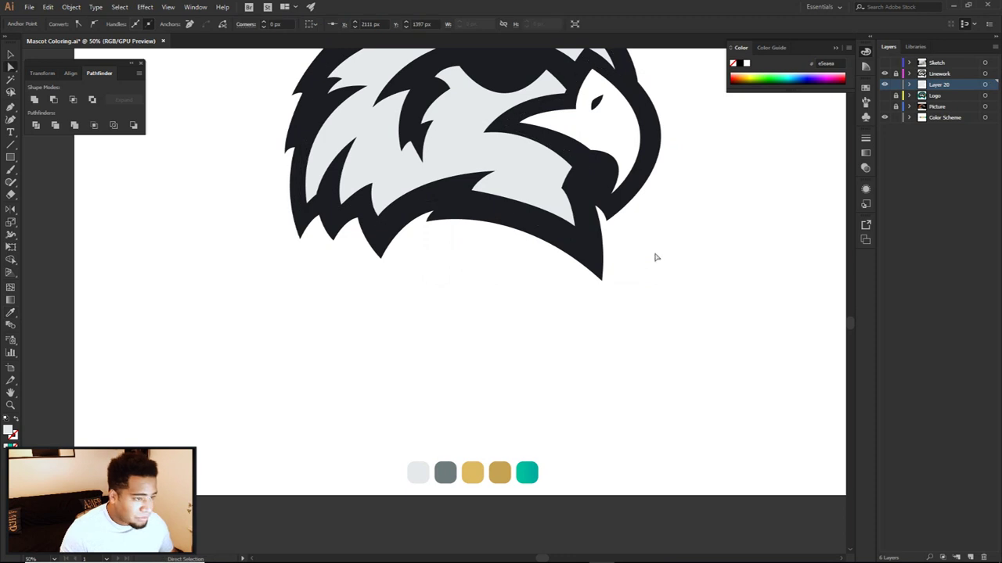
# Step: Rename the new layer holding the light grey head shape as Head
pyautogui.scroll(3, 656, 257)
pyautogui.click(461, 254)
pyautogui.write('Head')
pyautogui.press('Return')
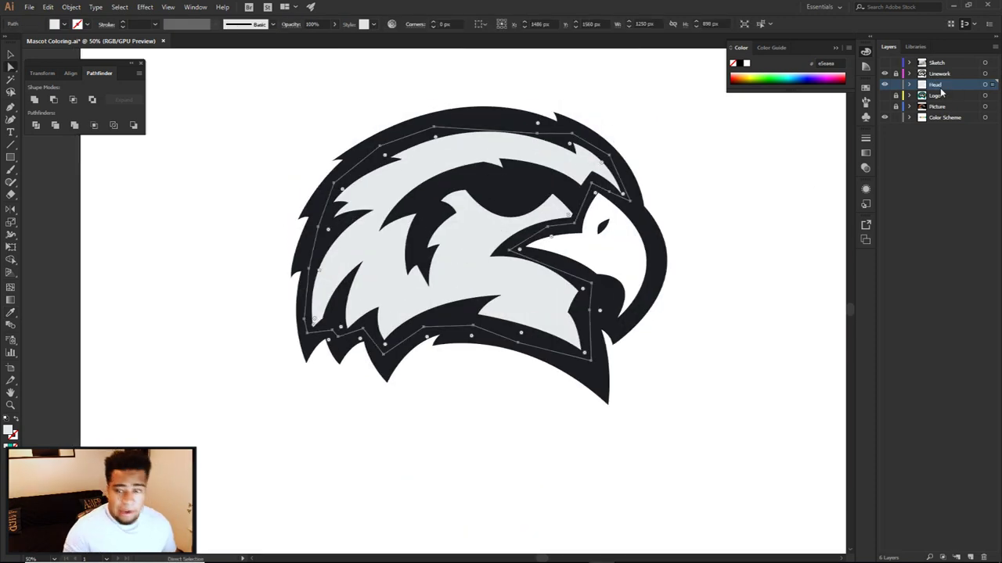
# Step: Lock the Head layer and, on a new layer above it, draw a closed Pen path around the beak inside the outline
pyautogui.click(896, 84)
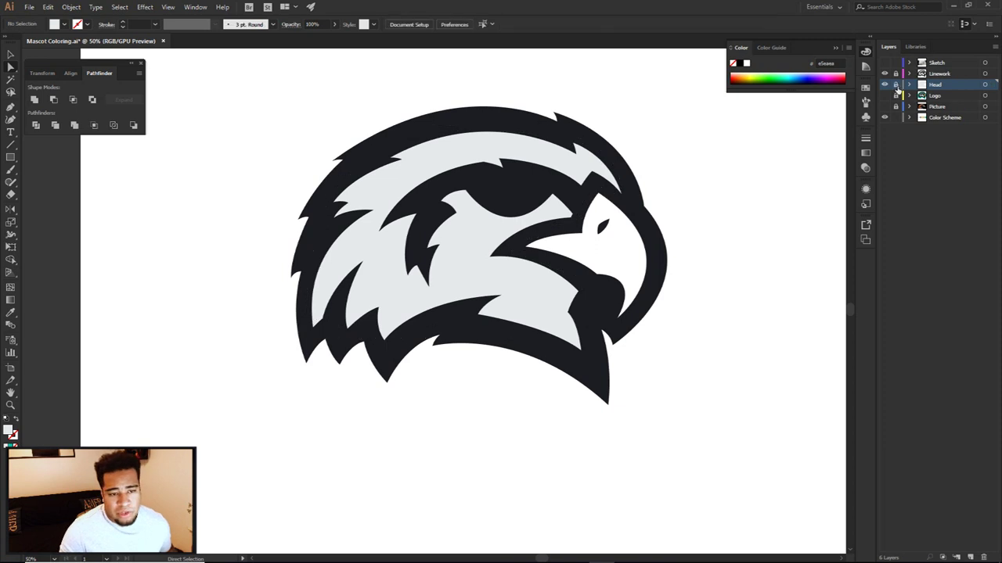
pyautogui.click(971, 558)
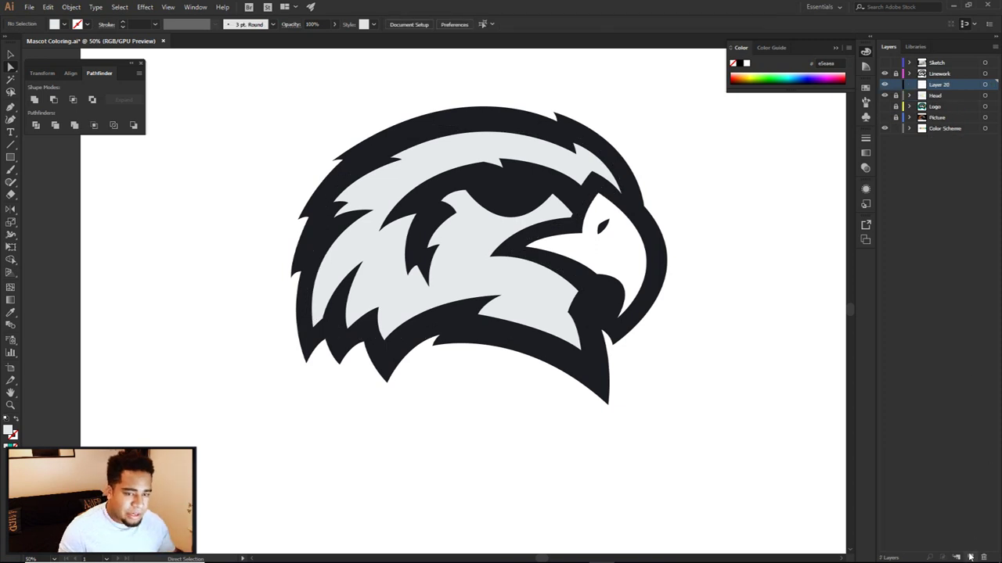
pyautogui.press('p')
pyautogui.click(597, 186)
pyautogui.click(640, 215)
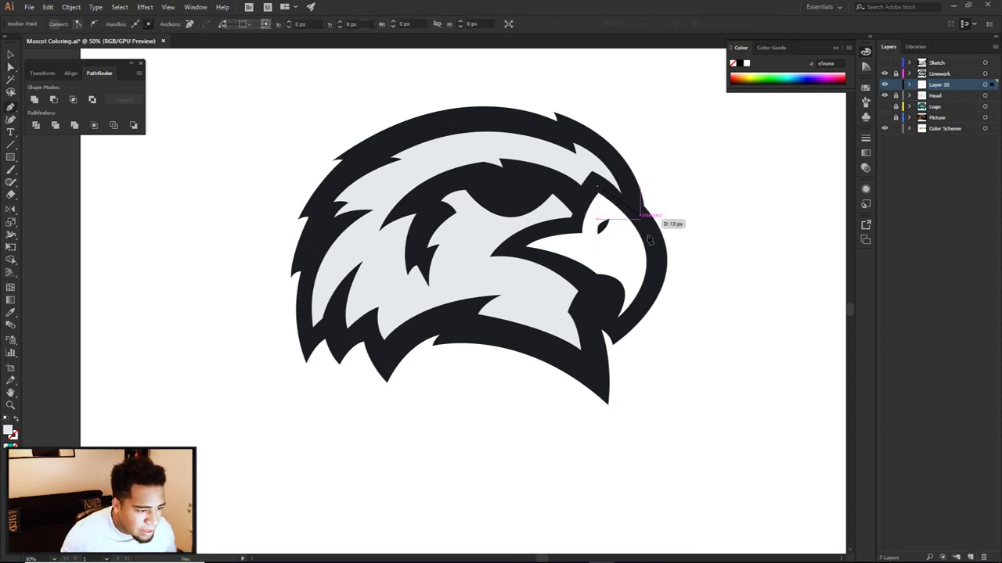
pyautogui.click(659, 256)
pyautogui.click(639, 314)
pyautogui.click(612, 329)
pyautogui.click(594, 287)
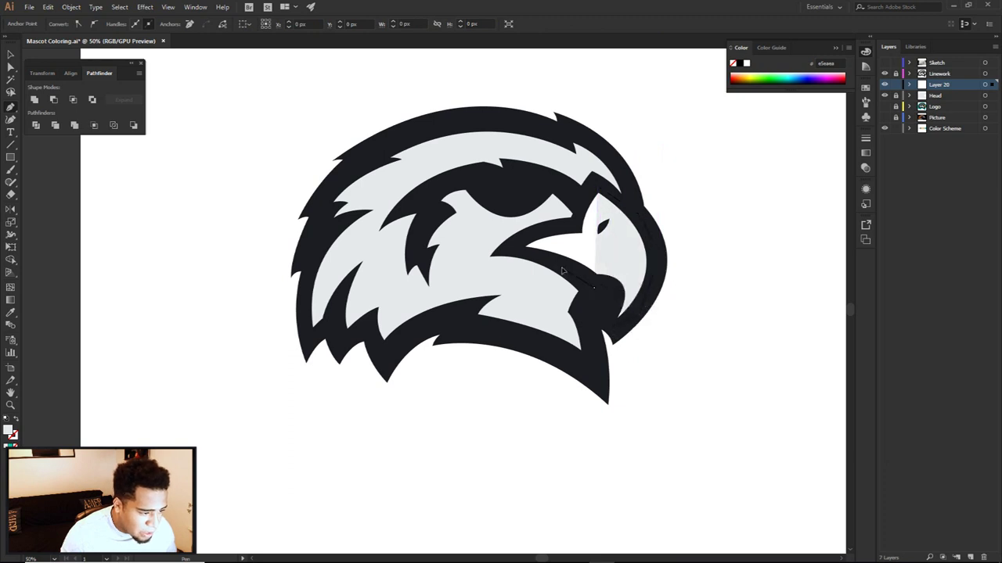
pyautogui.click(562, 267)
pyautogui.click(514, 256)
pyautogui.click(559, 225)
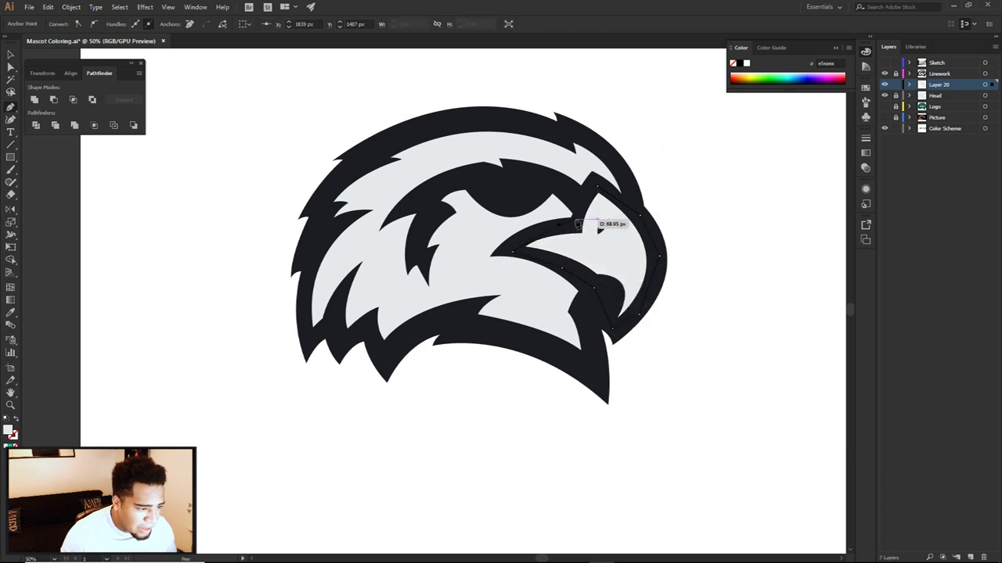
pyautogui.click(597, 186)
# Step: Fill the beak path with the lighter gold swatch ddb962 from the color scheme using the Eyedropper, and deselect it
pyautogui.scroll(-2, 676, 227)
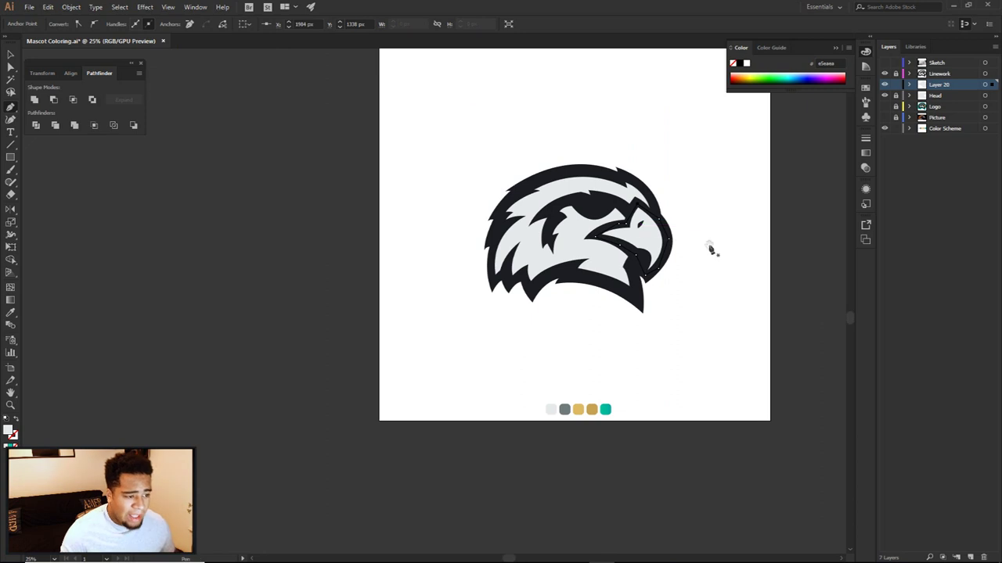
pyautogui.moveTo(710, 246); pyautogui.dragTo(688, 228)
pyautogui.press('i')
pyautogui.click(556, 392)
pyautogui.press('a')
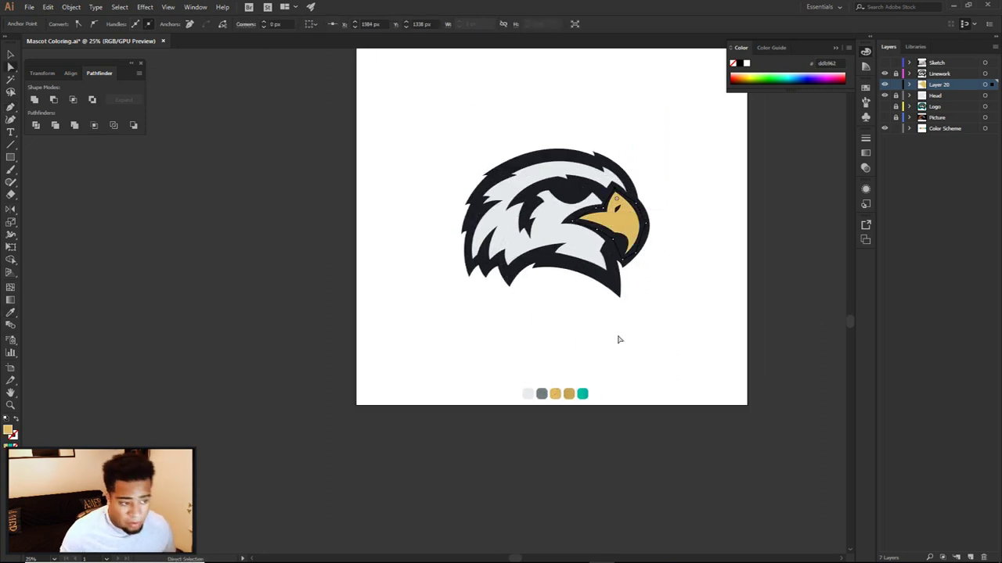
pyautogui.click(619, 339)
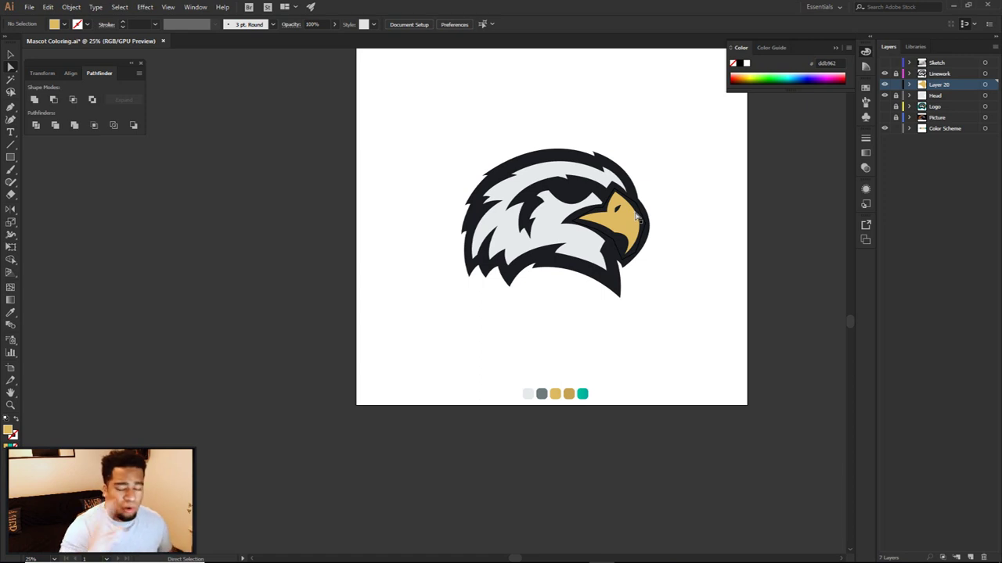
# Step: Show the Picture layer briefly to compare the reference eagle photo with the colored logo, and hide it again
pyautogui.scroll(2, 638, 219)
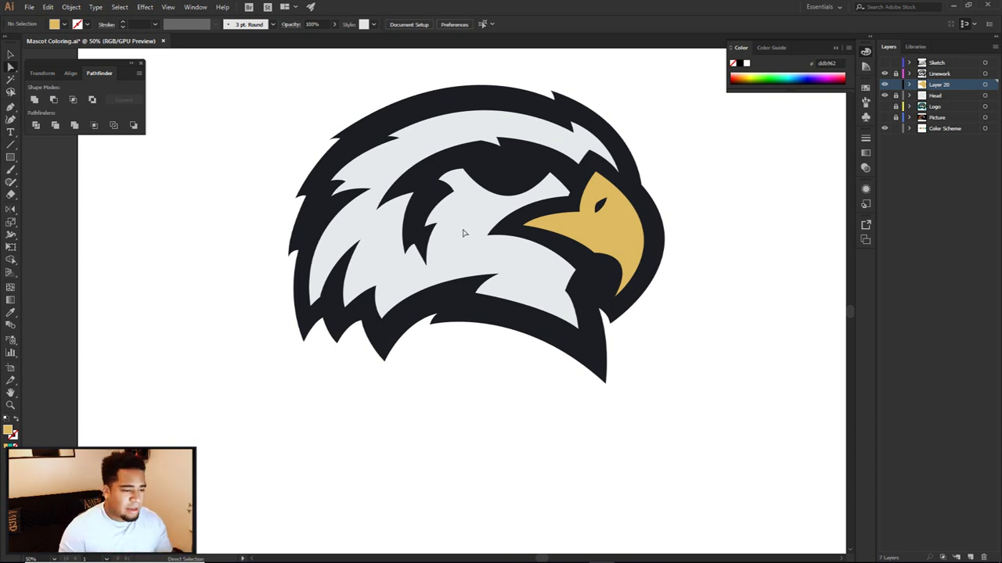
pyautogui.click(884, 118)
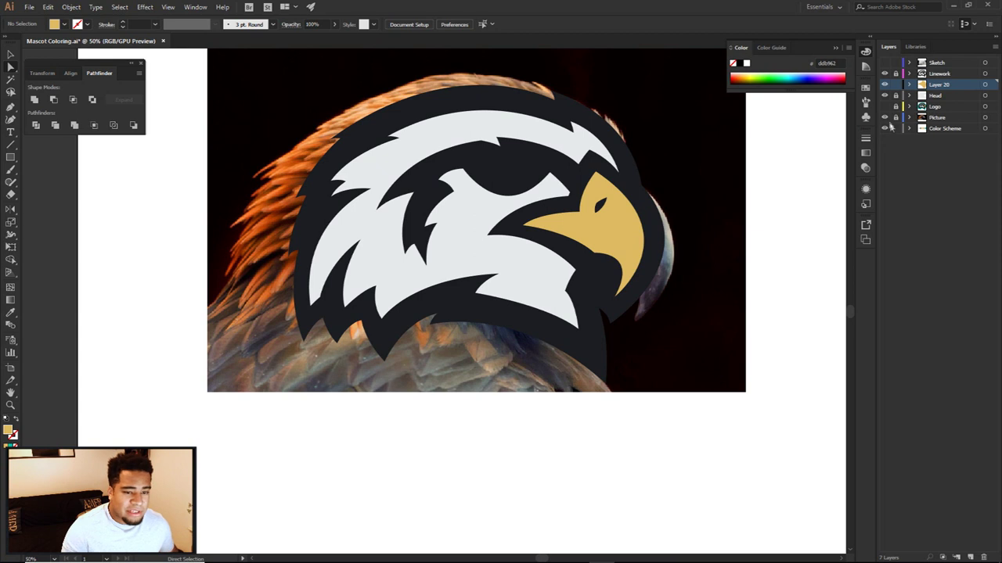
pyautogui.click(885, 118)
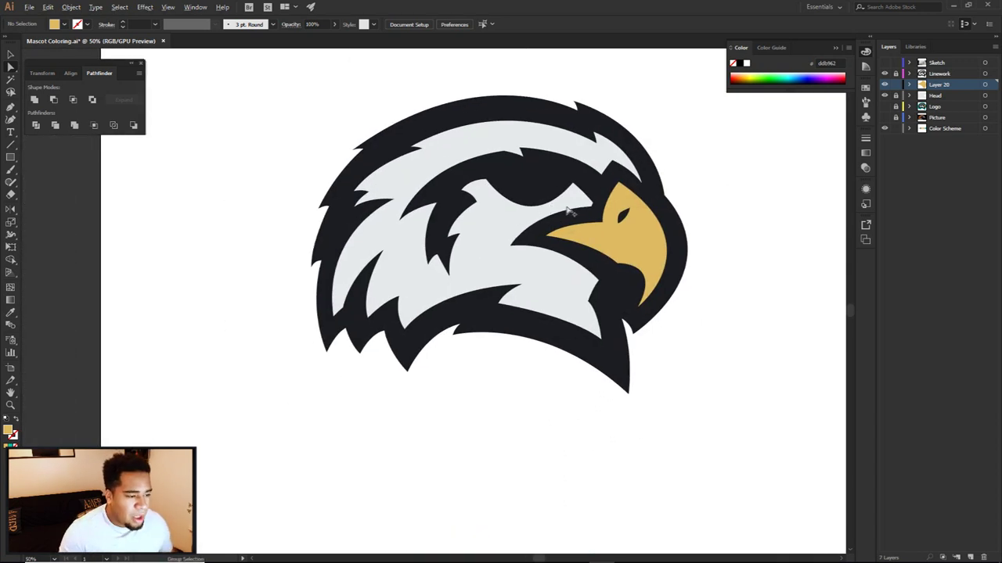
pyautogui.scroll(-1, 550, 209)
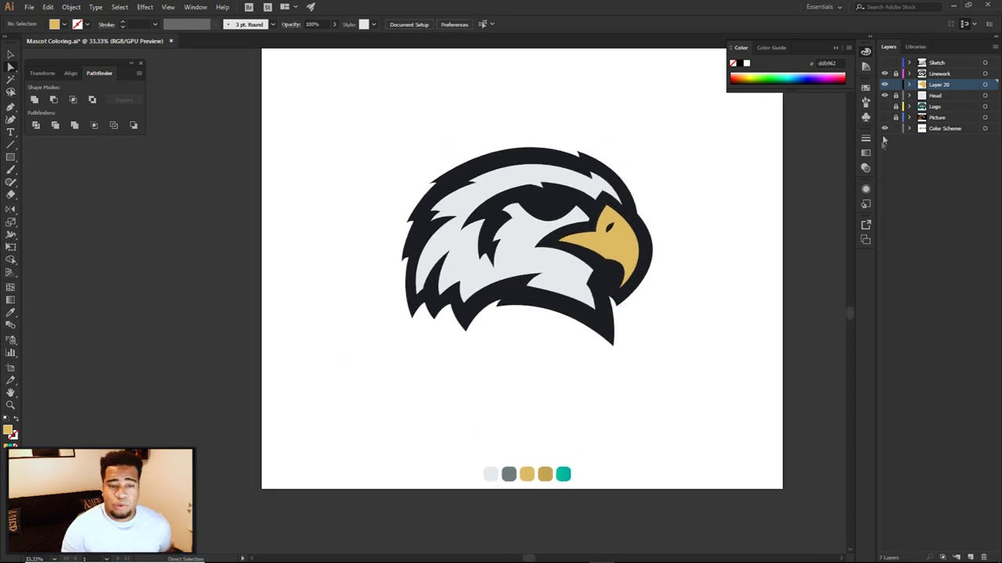
# Step: Rename the new layer holding the gold beak shape as Beak and lock it
pyautogui.doubleClick(941, 84)
pyautogui.write('Beak')
pyautogui.press('Return')
# Step: Add a new layer between the Head and Logo layers and name it Stroke
pyautogui.click(936, 105)
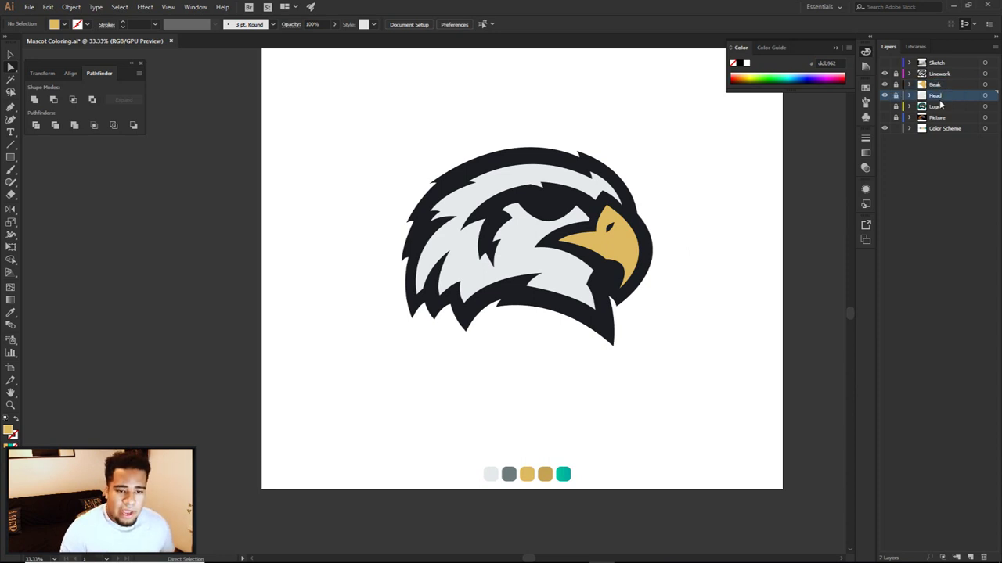
pyautogui.click(970, 557)
pyautogui.scroll(1, 652, 168)
pyautogui.doubleClick(943, 106)
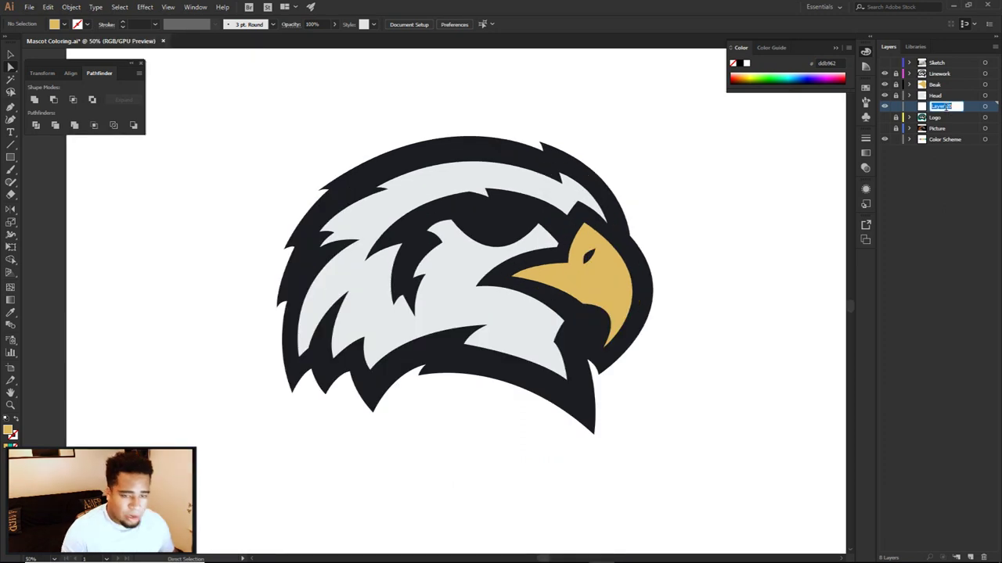
pyautogui.press('BackSpace')
pyautogui.press('Return')
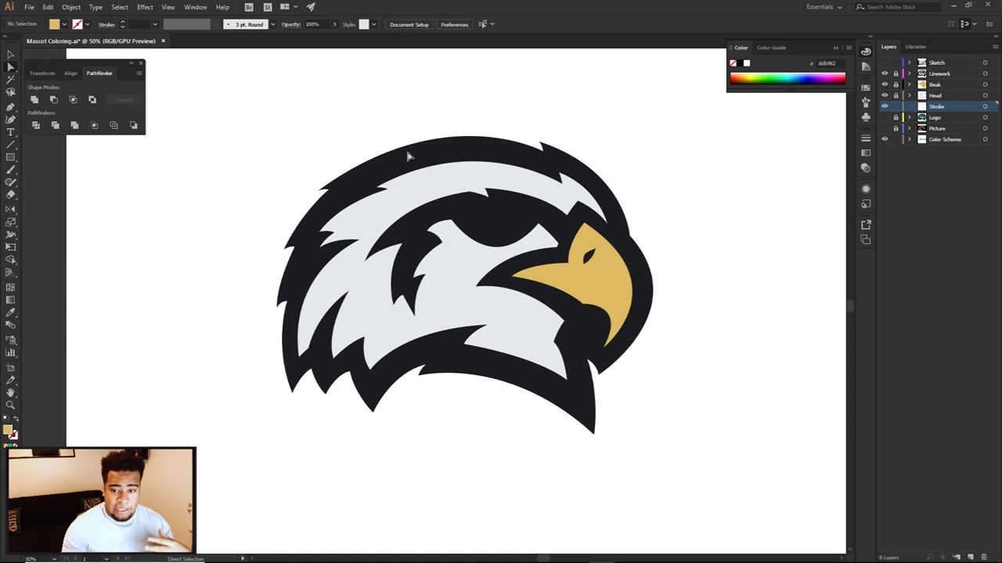
# Step: Show only the finished Logo artwork to examine its teal outer outline, and restore the working layers' visibility
pyautogui.moveTo(884, 106); pyautogui.dragTo(885, 75)
pyautogui.click(883, 119)
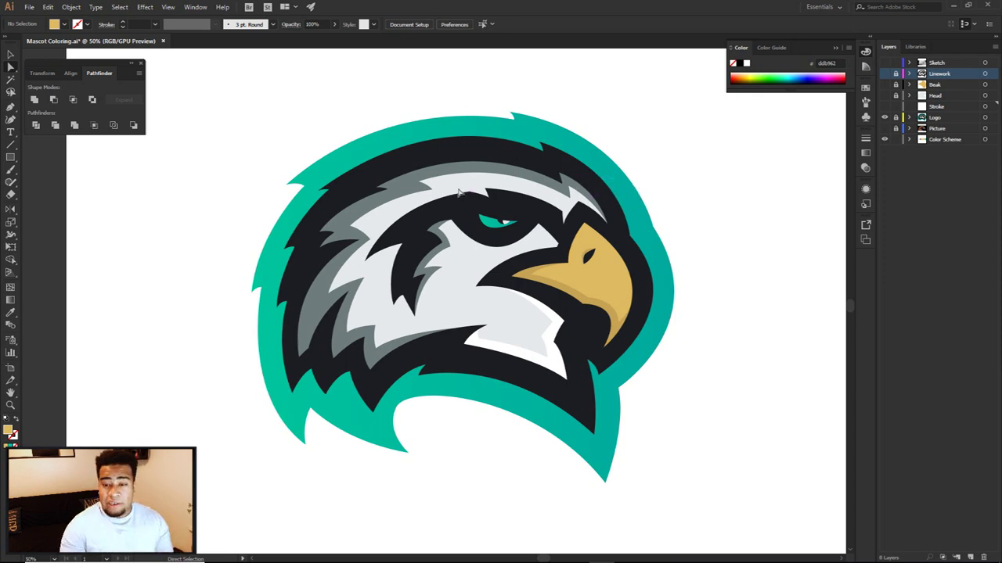
pyautogui.click(884, 117)
pyautogui.moveTo(884, 107); pyautogui.dragTo(884, 74)
# Step: On the Stroke layer, start a Pen path outside the linework above the beak and curve it up to a feather notch on the crown
pyautogui.click(950, 118)
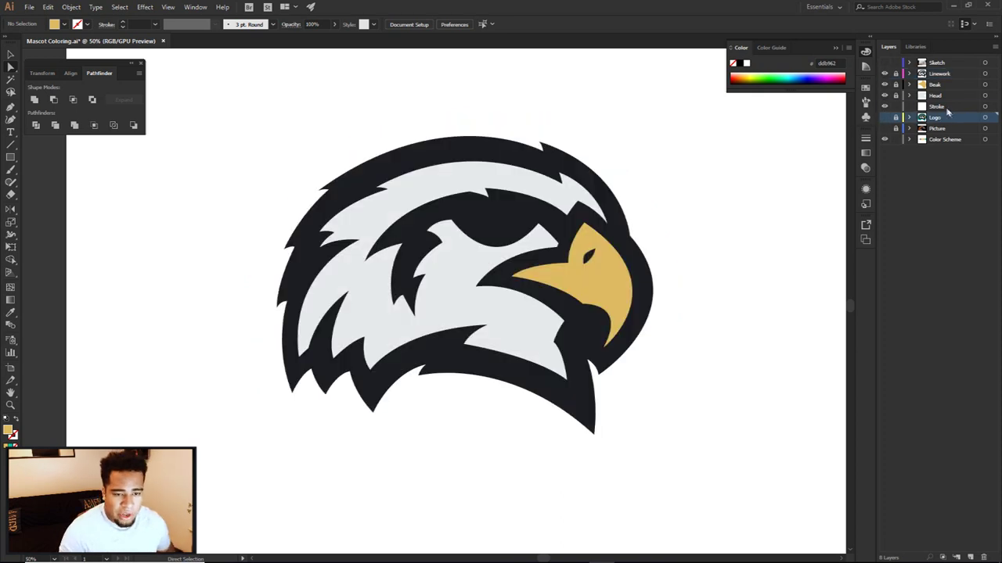
pyautogui.click(947, 108)
pyautogui.press('p')
pyautogui.moveTo(631, 180); pyautogui.dragTo(679, 186)
pyautogui.scroll(2, 670, 199)
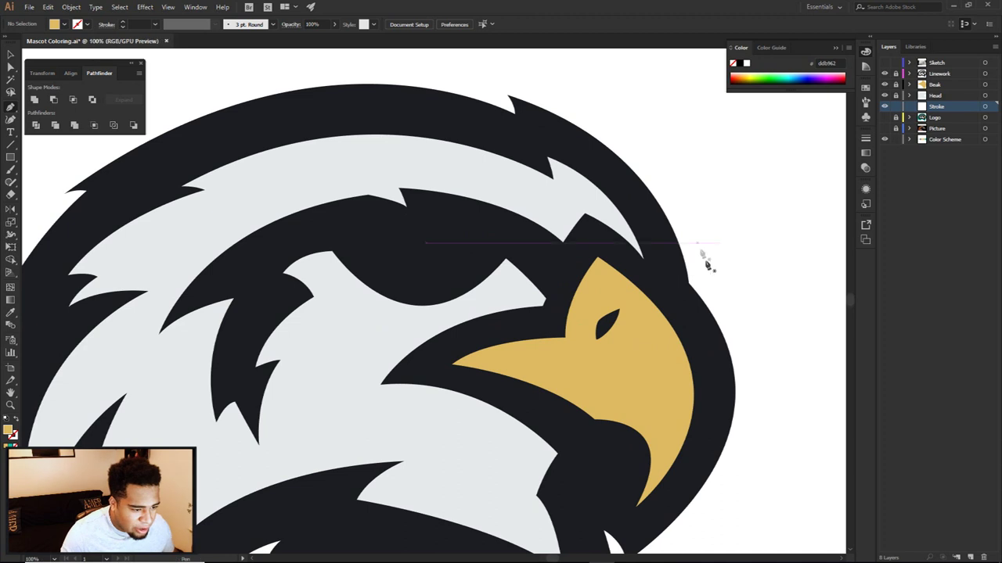
pyautogui.click(715, 272)
pyautogui.scroll(-1, 715, 273)
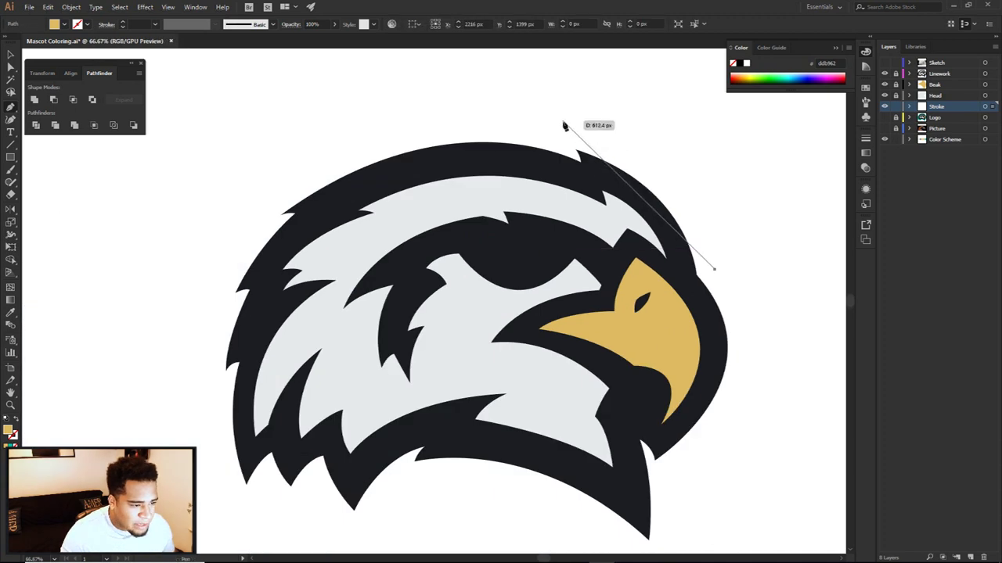
pyautogui.moveTo(555, 123); pyautogui.dragTo(397, 101)
pyautogui.moveTo(555, 125); pyautogui.dragTo(557, 142)
pyautogui.click(556, 135)
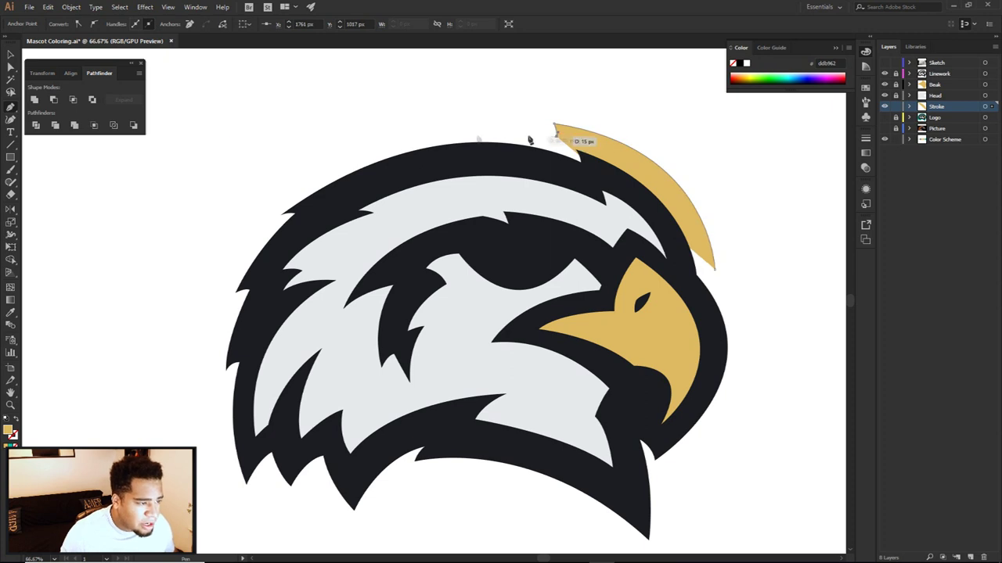
# Step: Extend the outer path in a curve over the crown to a pointed feather tip with a small notch at the back of the head
pyautogui.press('space')
pyautogui.moveTo(321, 188); pyautogui.dragTo(386, 182)
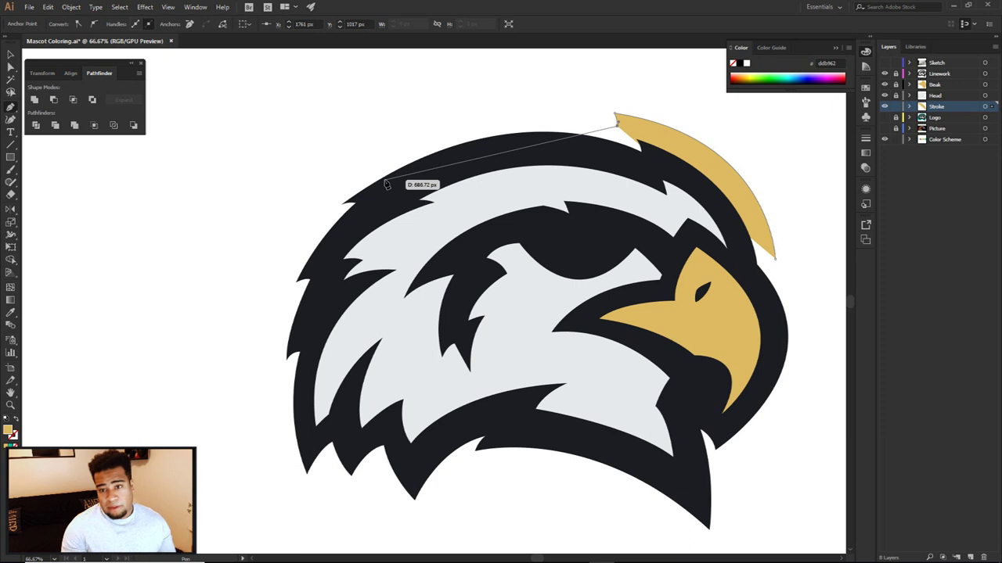
pyautogui.moveTo(311, 189); pyautogui.dragTo(173, 295)
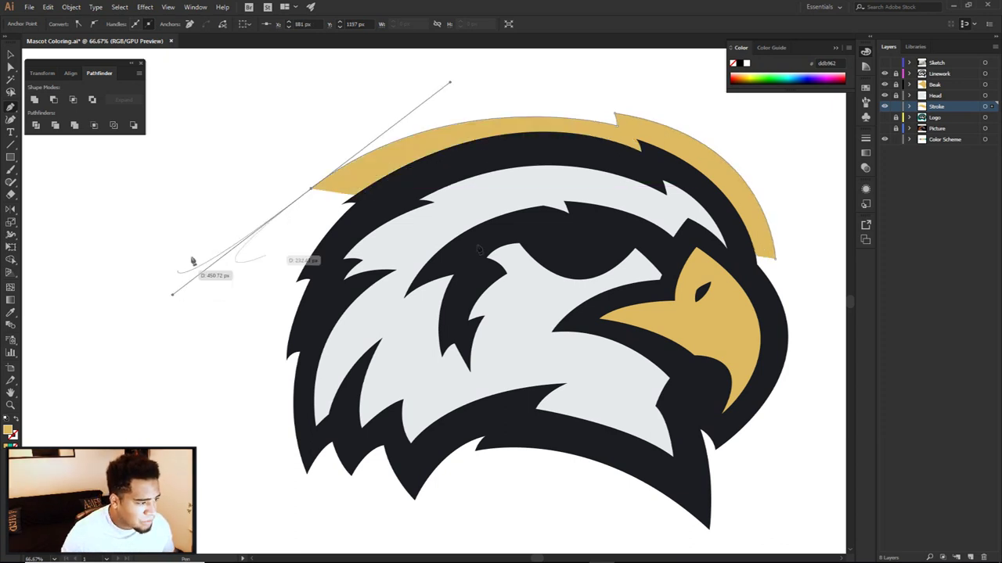
pyautogui.moveTo(616, 118); pyautogui.dragTo(619, 123)
pyautogui.moveTo(311, 189); pyautogui.dragTo(321, 194)
pyautogui.click(324, 191)
pyautogui.hotkey('ctrl', 'z')
pyautogui.click(325, 190)
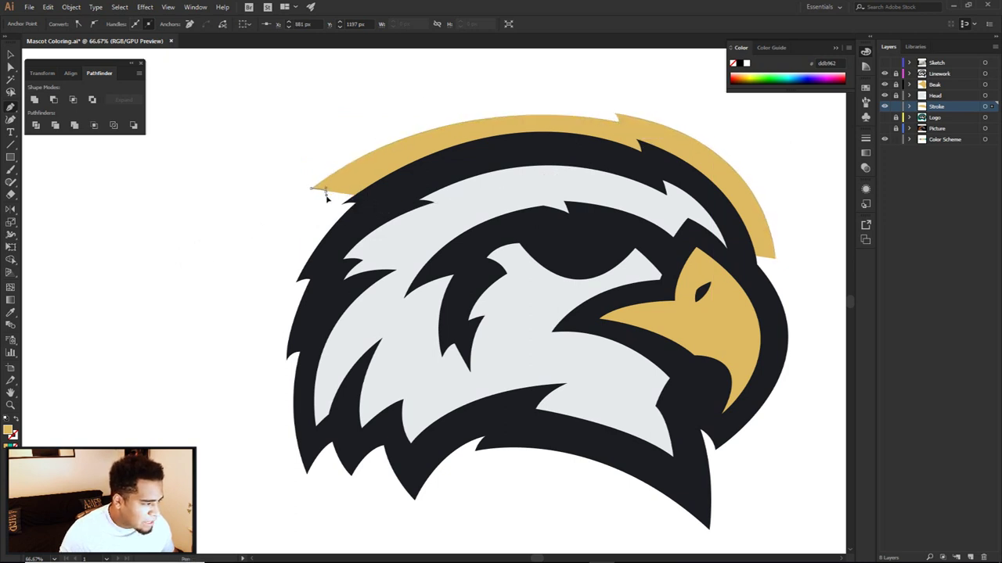
# Step: Continue the outer path down the back of the head to a lower feather tip, ending with a short curved notch
pyautogui.moveTo(327, 198); pyautogui.dragTo(298, 273)
pyautogui.moveTo(375, 358); pyautogui.dragTo(433, 243)
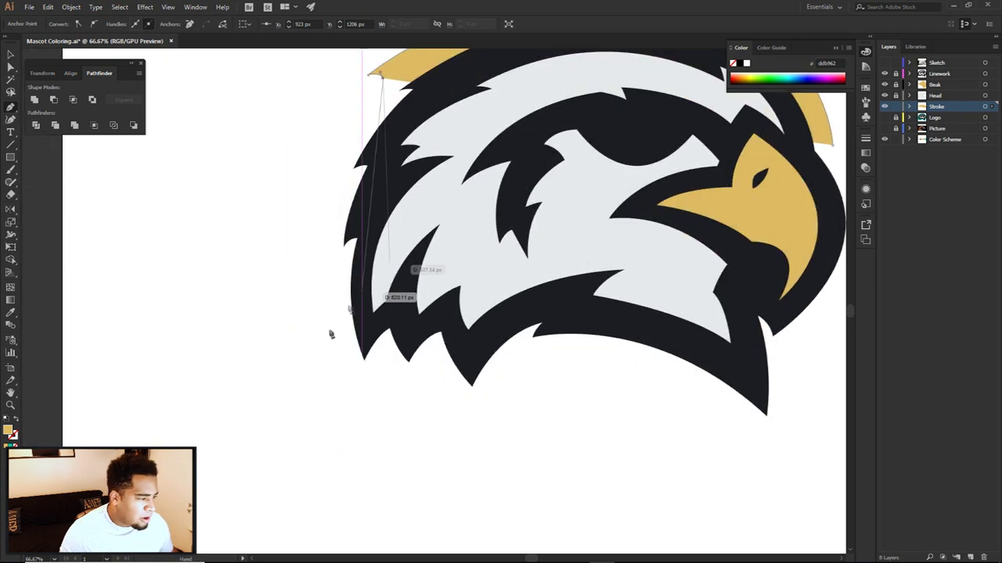
pyautogui.moveTo(308, 374)
pyautogui.mouseDown()
pyautogui.moveTo(358, 514)
pyautogui.moveTo(349, 529)
pyautogui.mouseUp()
pyautogui.click(308, 373)
pyautogui.moveTo(329, 351); pyautogui.dragTo(340, 349)
pyautogui.click(328, 351)
# Step: Add two curved, pointed feather tips to the outer path below the rear neck feathers, adjusting the first tip's position
pyautogui.moveTo(418, 460); pyautogui.dragTo(485, 477)
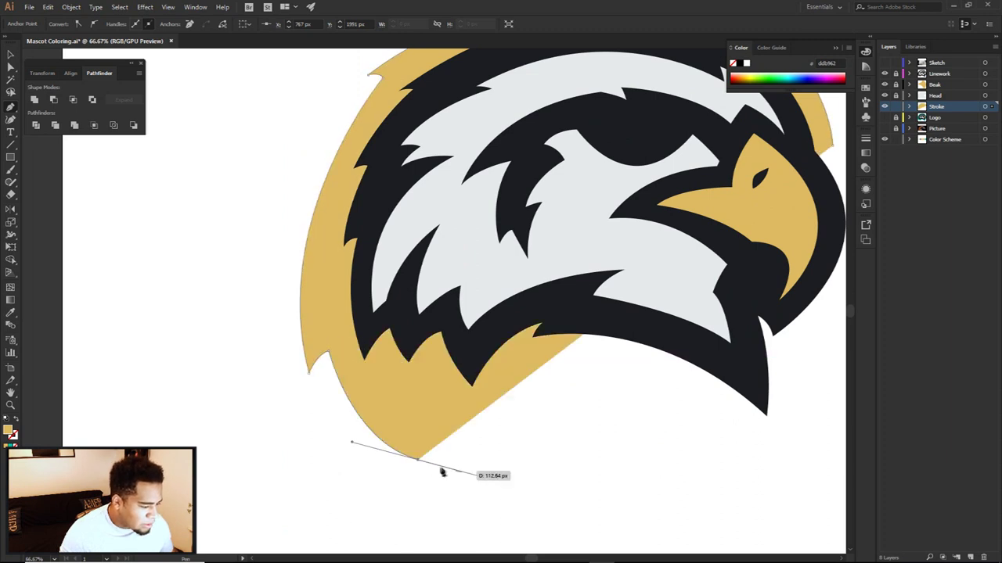
pyautogui.click(418, 460)
pyautogui.moveTo(423, 393); pyautogui.dragTo(442, 391)
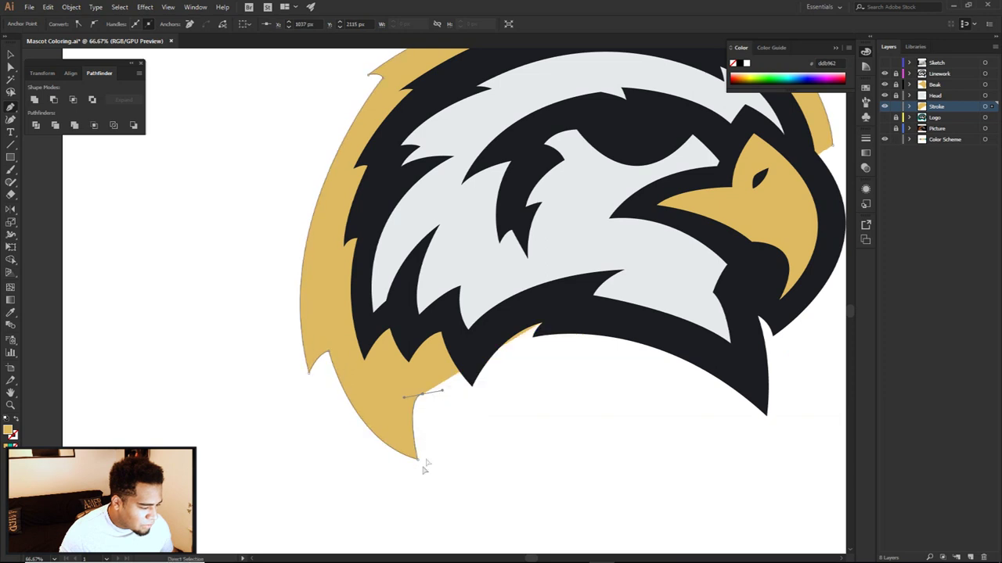
pyautogui.moveTo(418, 460); pyautogui.dragTo(418, 439)
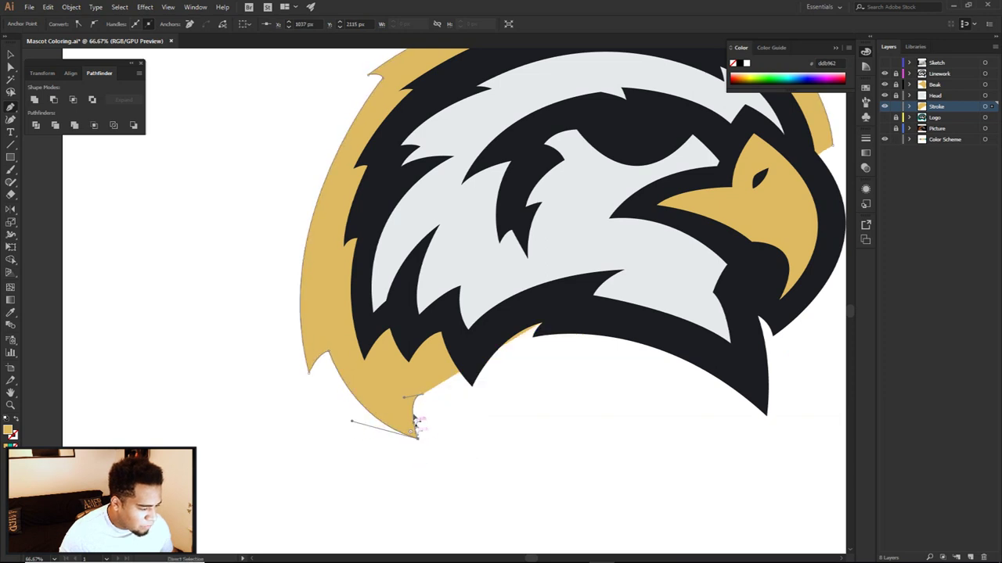
pyautogui.moveTo(421, 396); pyautogui.dragTo(552, 445)
pyautogui.click(521, 443)
pyautogui.moveTo(522, 373); pyautogui.dragTo(555, 332)
# Step: Curve the outer path along the neck's underside to the front tip, up under the beak, and around the beak to close it
pyautogui.moveTo(773, 471); pyautogui.dragTo(651, 384)
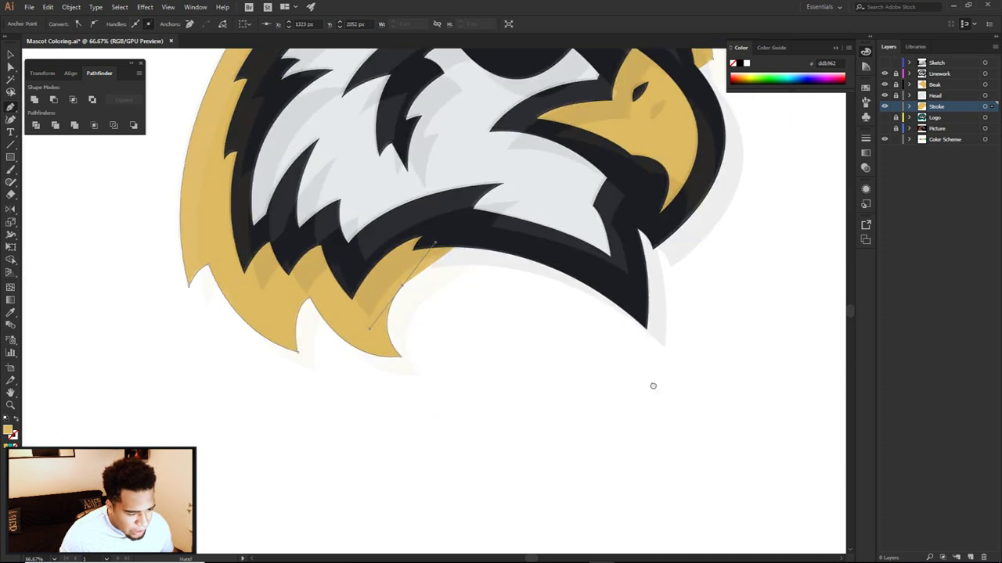
pyautogui.click(674, 399)
pyautogui.moveTo(675, 399); pyautogui.dragTo(734, 478)
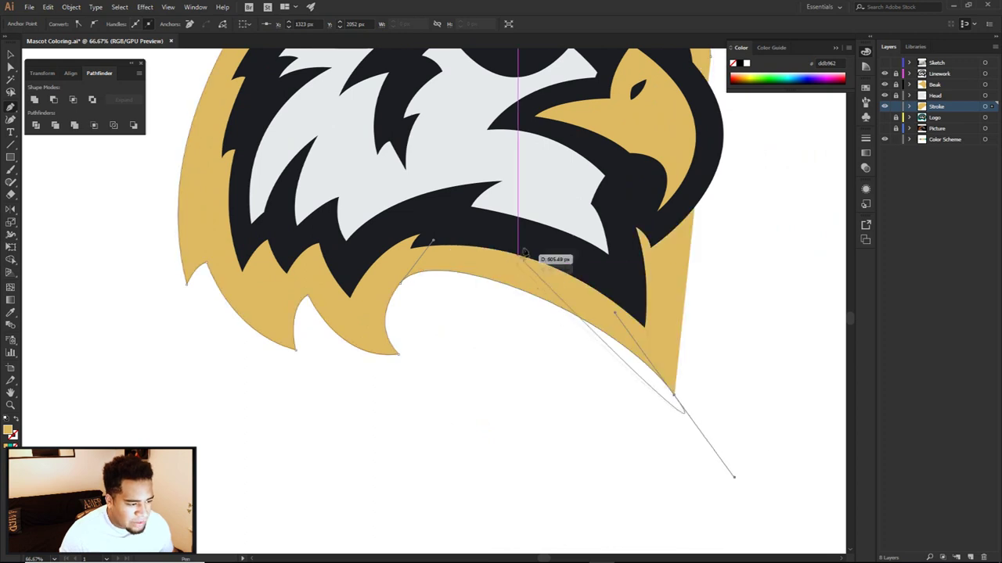
pyautogui.click(674, 396)
pyautogui.moveTo(670, 264); pyautogui.dragTo(653, 222)
pyautogui.click(671, 265)
pyautogui.scroll(-1, 716, 226)
pyautogui.moveTo(724, 224); pyautogui.dragTo(651, 289)
pyautogui.moveTo(637, 165); pyautogui.dragTo(563, 77)
# Step: Refine the closed outline's anchor and curve handle where the brow meets the beak, and deselect the path
pyautogui.press('a')
pyautogui.click(694, 147)
pyautogui.moveTo(637, 165); pyautogui.dragTo(639, 160)
pyautogui.moveTo(716, 247); pyautogui.dragTo(706, 250)
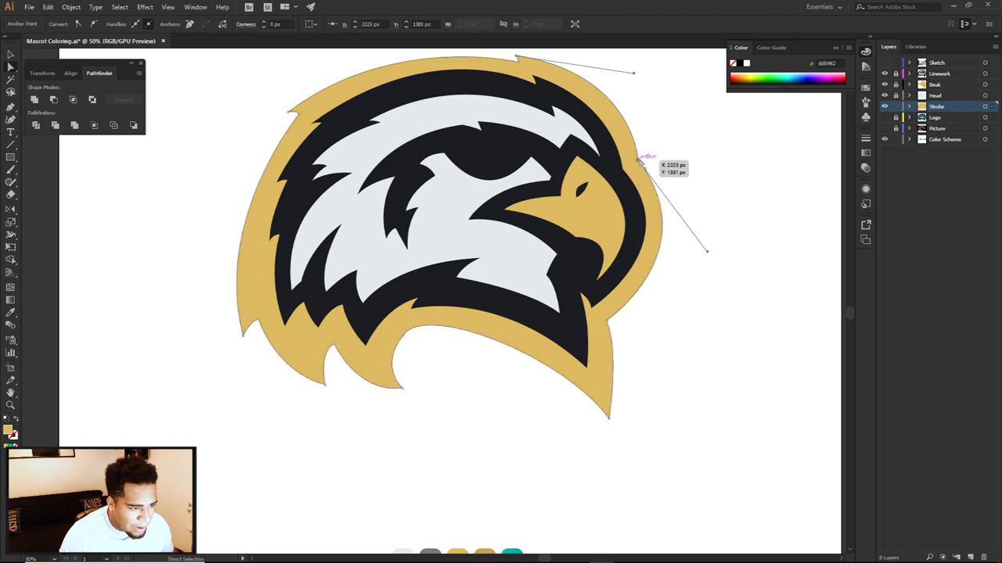
pyautogui.click(681, 147)
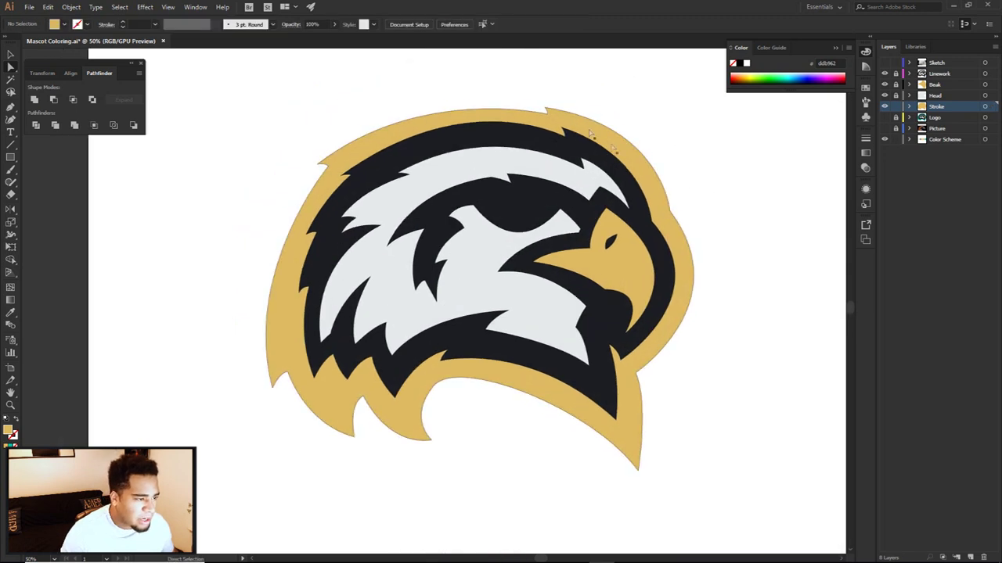
# Step: Nudge the outer outline's feather notch point at the top of the crown slightly outward
pyautogui.scroll(2, 551, 103)
pyautogui.moveTo(541, 118); pyautogui.dragTo(539, 114)
pyautogui.scroll(-2, 539, 114)
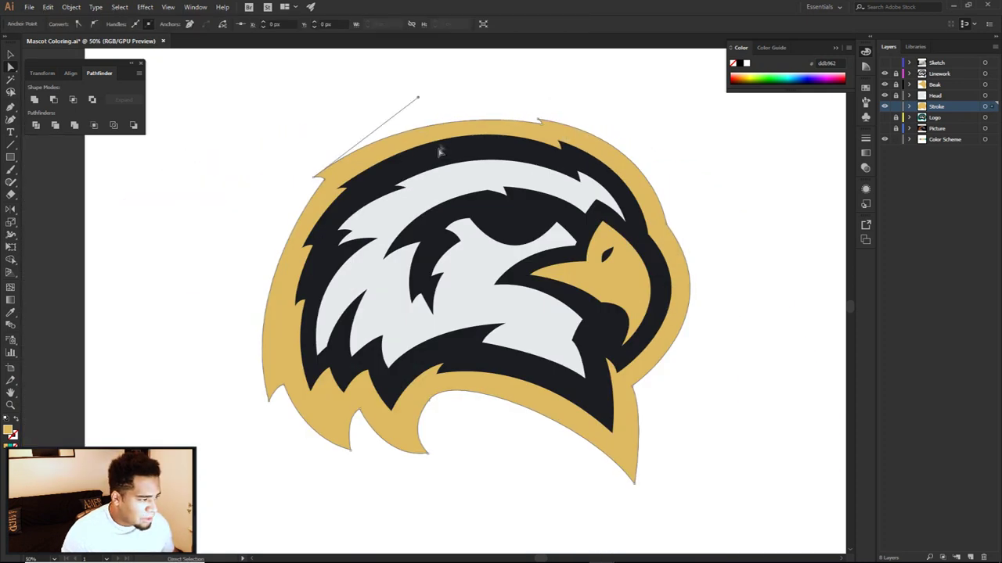
# Step: Reshape the outer outline's arc over the crown by adjusting the curve handle at the upper rear feather tip, and deselect the path
pyautogui.moveTo(417, 98); pyautogui.dragTo(435, 82)
pyautogui.hotkey('ctrl', 'z')
pyautogui.click(446, 106)
pyautogui.click(439, 126)
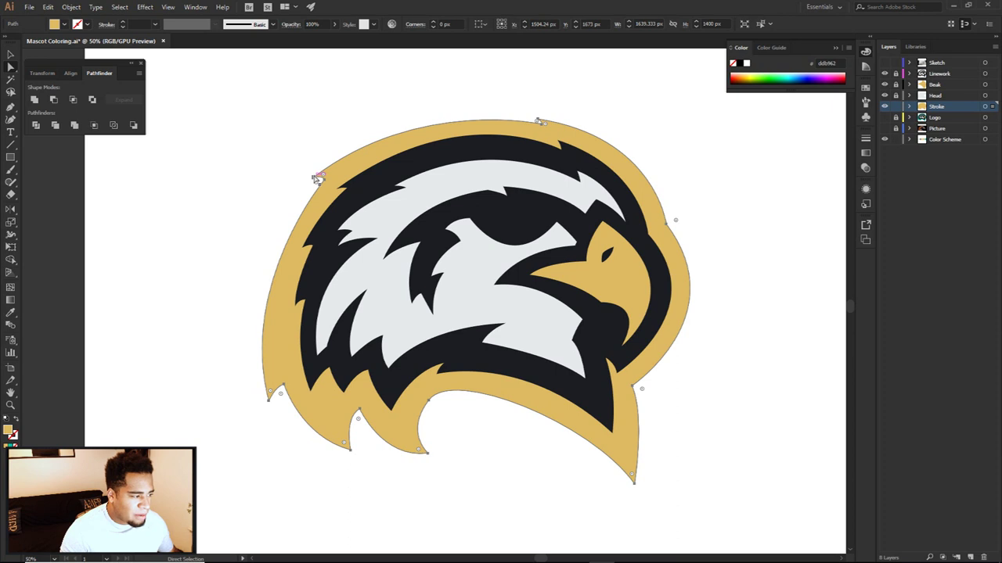
pyautogui.moveTo(319, 174); pyautogui.dragTo(412, 97)
pyautogui.click(538, 122)
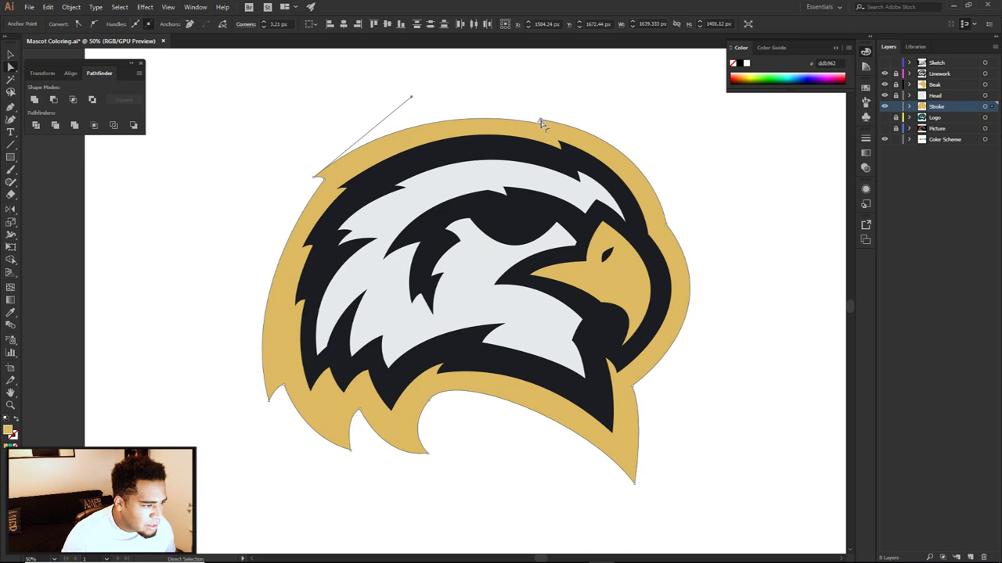
pyautogui.scroll(3, 540, 123)
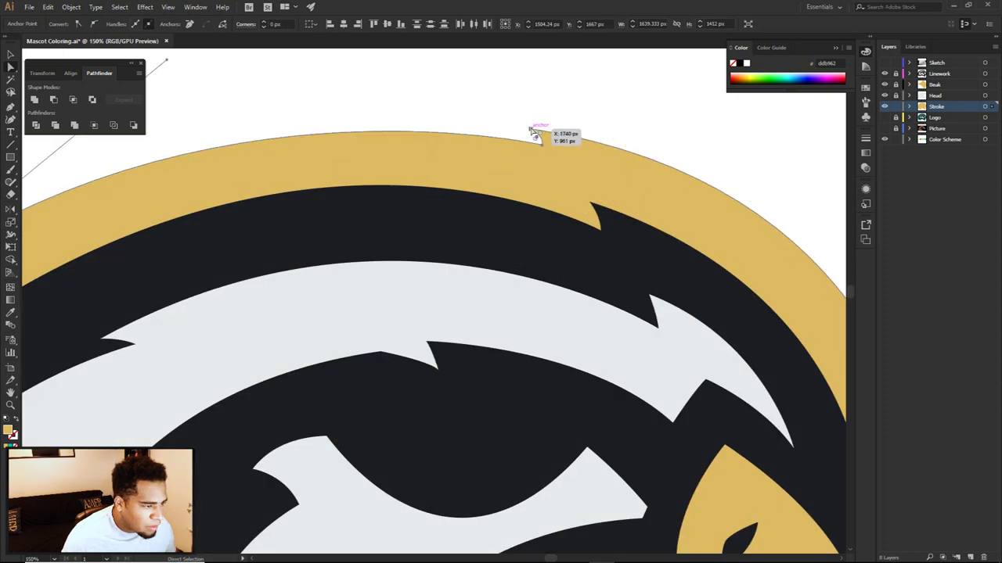
pyautogui.scroll(-3, 534, 133)
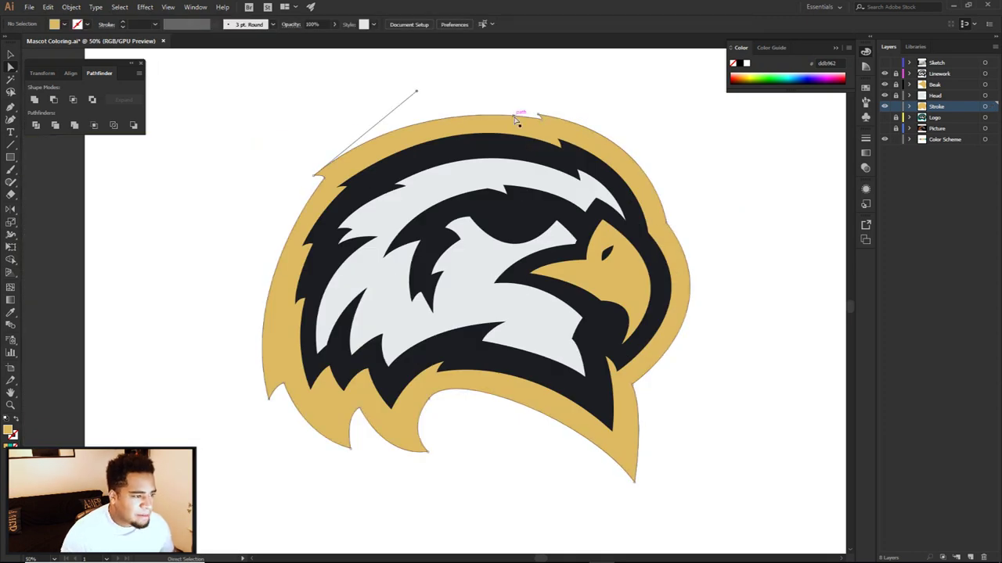
pyautogui.moveTo(417, 91); pyautogui.dragTo(424, 88)
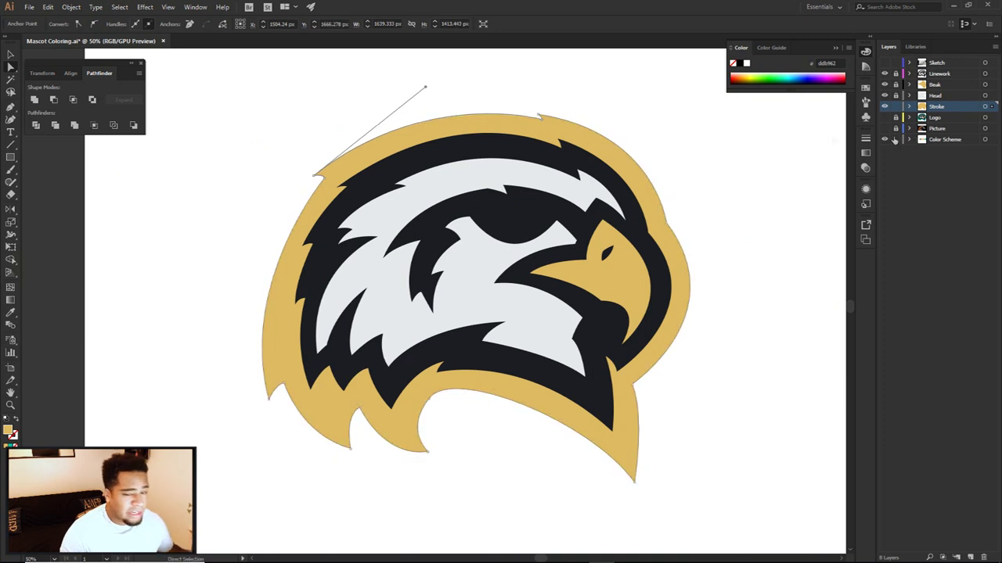
pyautogui.click(677, 137)
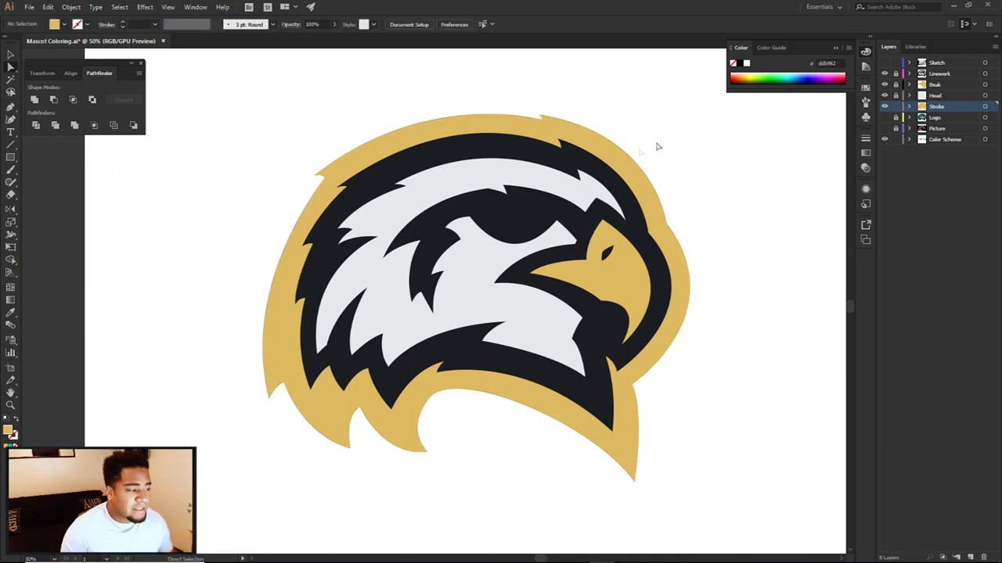
# Step: Move the outer outline's lower rear feather tip slightly inward and adjust its curve handle along the back of the head
pyautogui.click(272, 397)
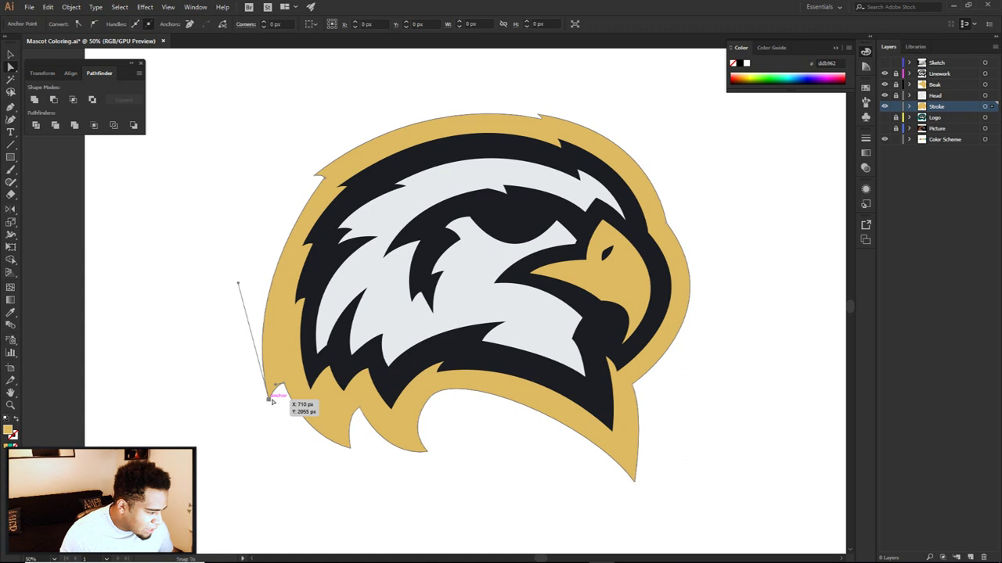
pyautogui.moveTo(244, 284); pyautogui.dragTo(242, 269)
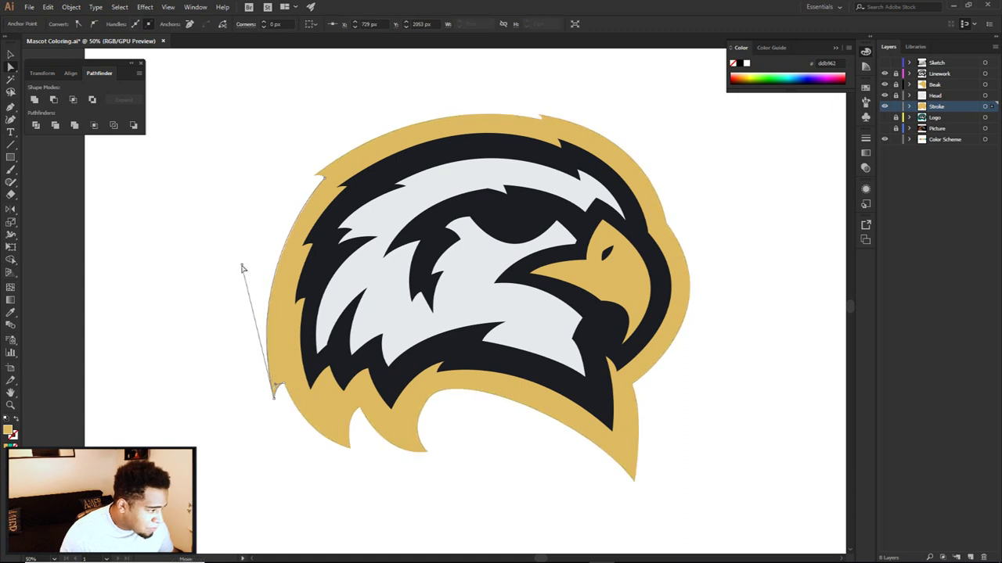
pyautogui.click(234, 265)
pyautogui.scroll(-1, 340, 278)
pyautogui.moveTo(467, 410); pyautogui.dragTo(482, 376)
# Step: Recolor the outer stroke shape by sampling the teal gradient swatch from the color scheme
pyautogui.click(400, 347)
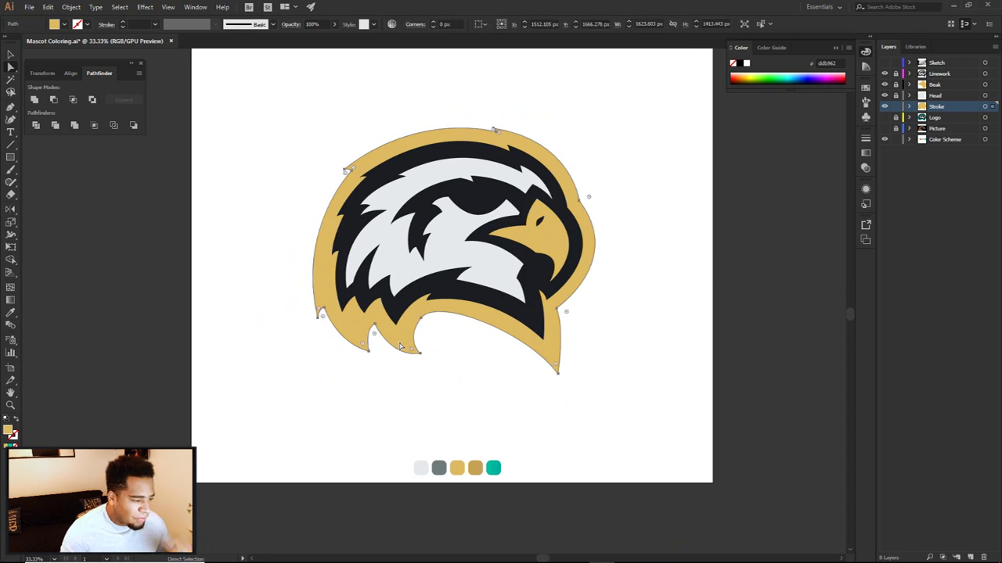
pyautogui.press('i')
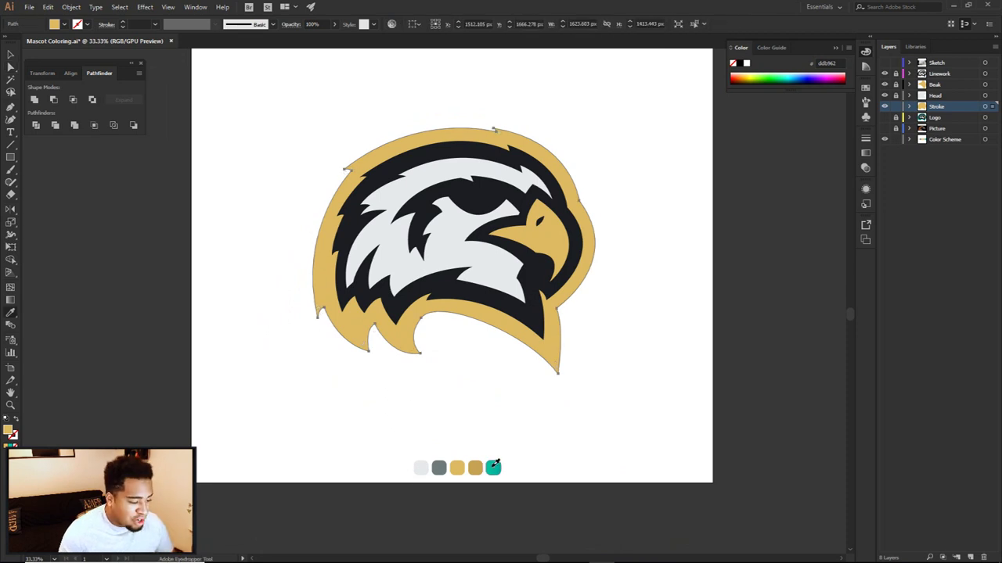
pyautogui.click(493, 468)
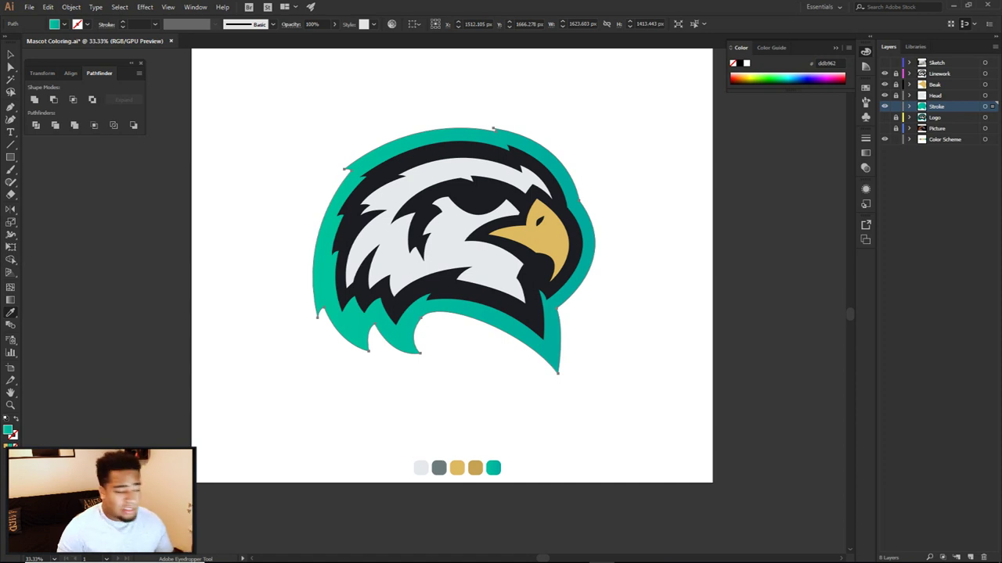
# Step: Examine the colors of the two end stops in the outer stroke shape's teal gradient
pyautogui.click(866, 138)
pyautogui.click(774, 135)
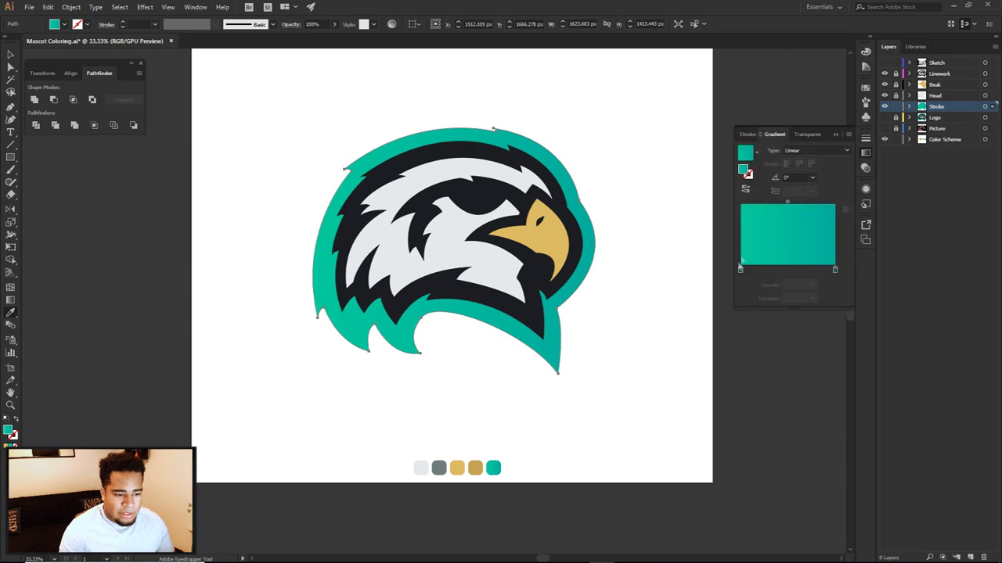
pyautogui.doubleClick(741, 270)
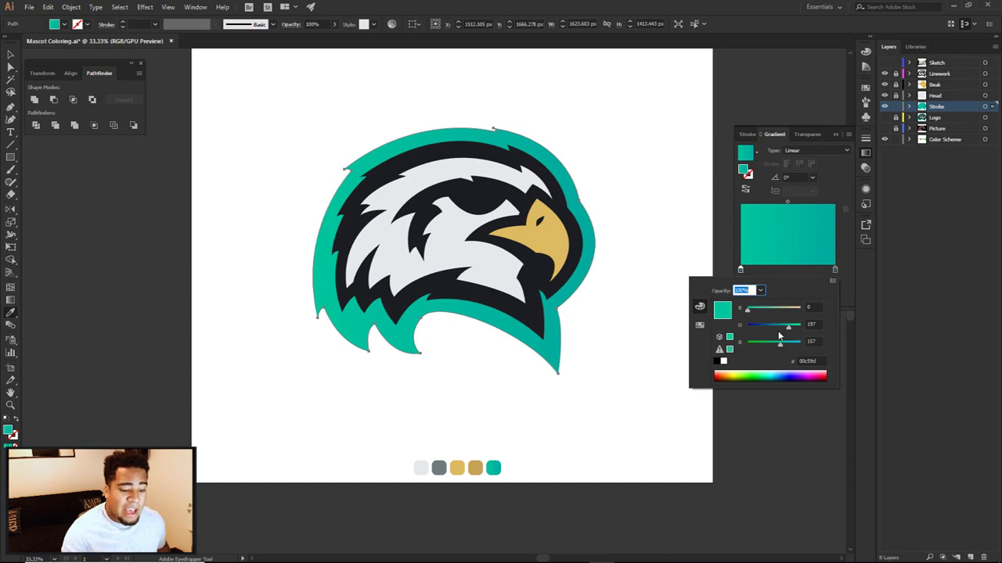
pyautogui.doubleClick(834, 270)
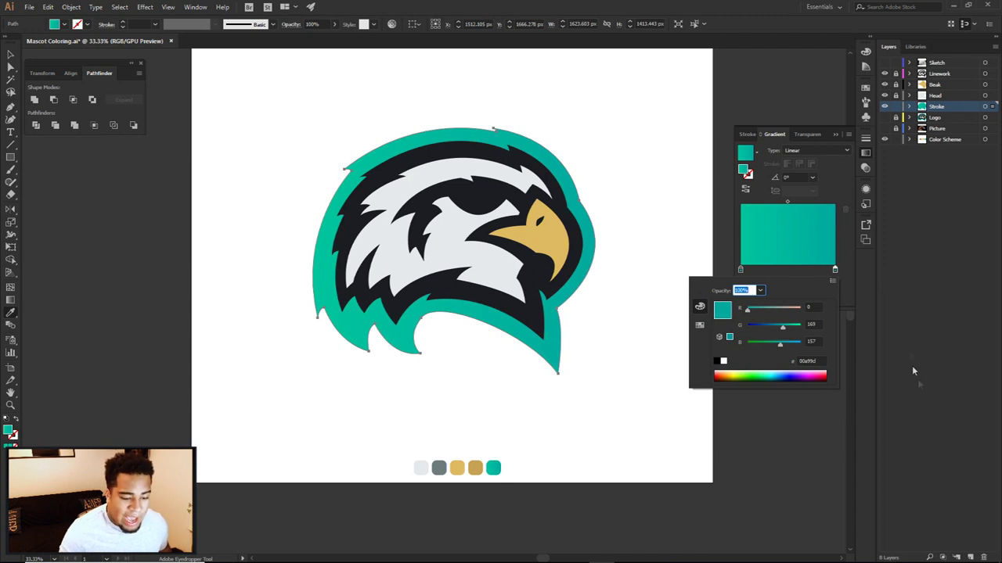
pyautogui.click(835, 270)
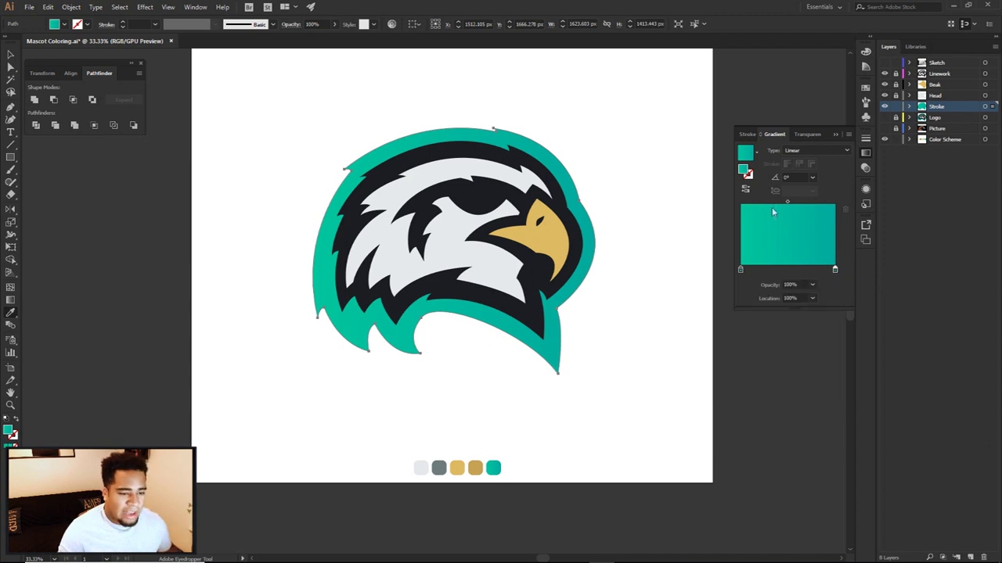
# Step: Deselect the teal outer shape, lock the Stroke layer, and put the gradient settings away
pyautogui.keyDown('ctrl'); pyautogui.click(650, 179); pyautogui.keyUp('ctrl')
pyautogui.press('a')
pyautogui.moveTo(636, 205)
pyautogui.mouseDown()
pyautogui.moveTo(650, 197)
pyautogui.moveTo(672, 226)
pyautogui.mouseUp()
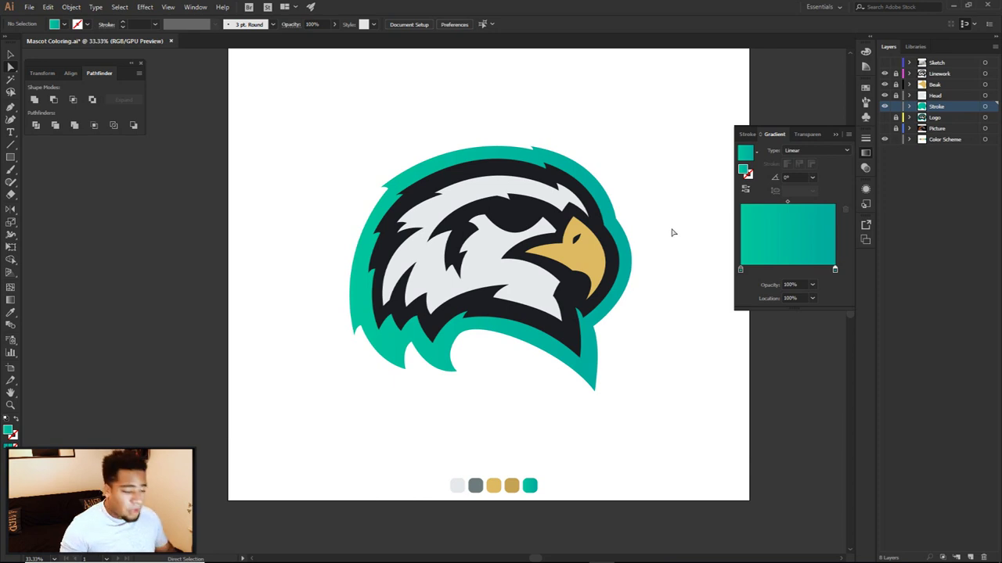
pyautogui.scroll(1, 641, 293)
pyautogui.moveTo(642, 293)
pyautogui.mouseDown()
pyautogui.moveTo(679, 298)
pyautogui.moveTo(649, 304)
pyautogui.mouseUp()
pyautogui.scroll(-1, 679, 298)
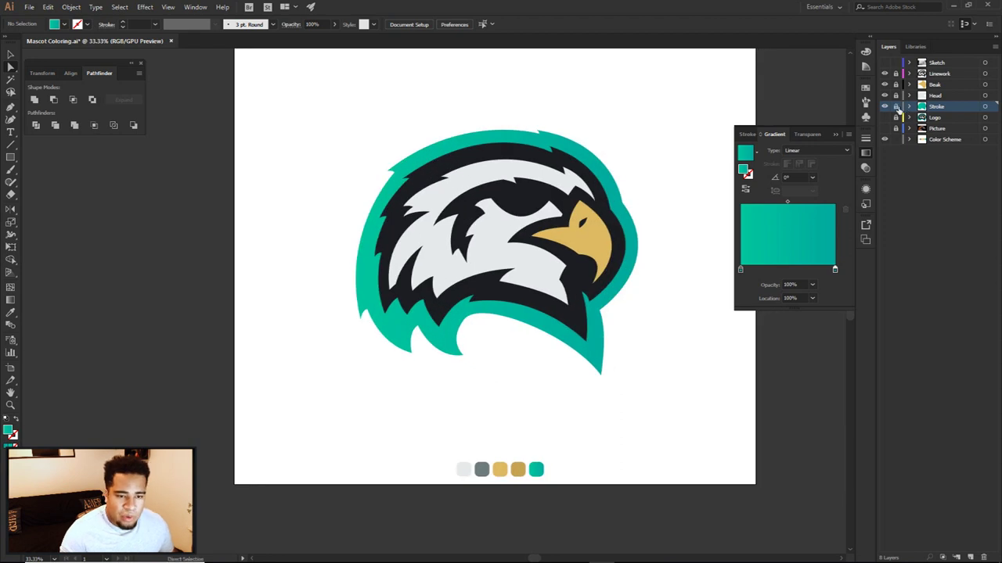
pyautogui.click(865, 151)
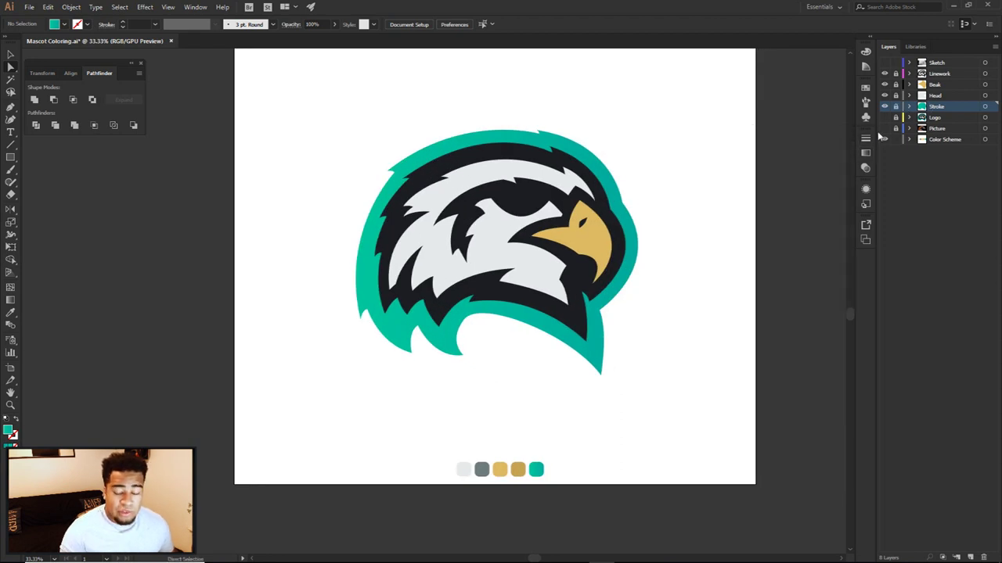
# Step: Create a new layer directly above Linework and name it Eye
pyautogui.click(933, 76)
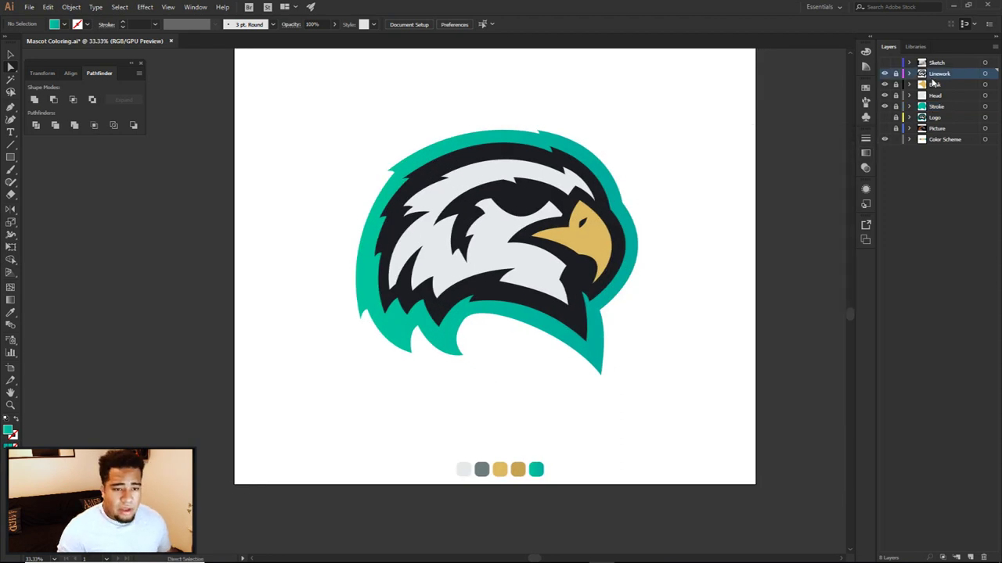
pyautogui.click(970, 557)
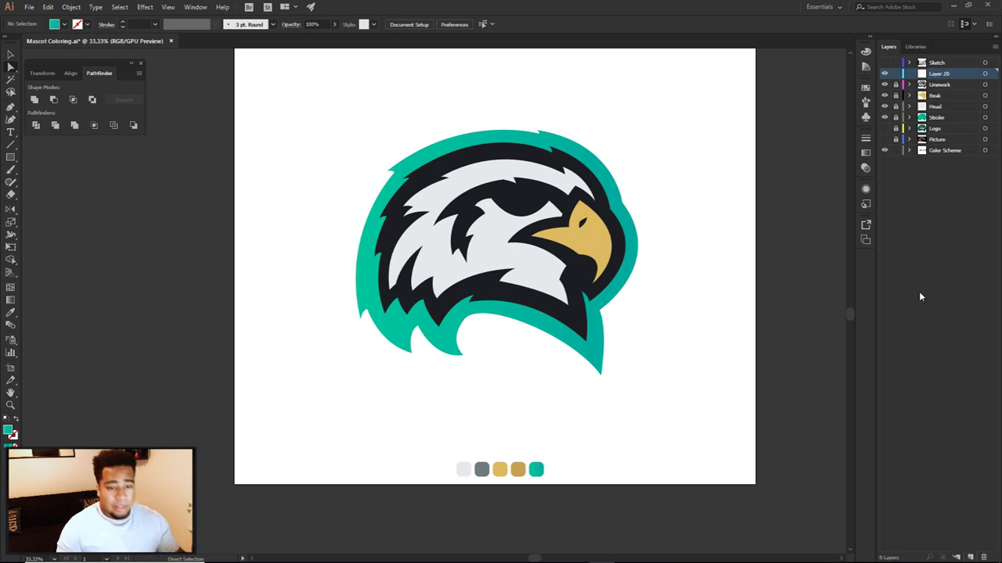
pyautogui.doubleClick(939, 74)
pyautogui.write('Eye')
pyautogui.press('Return')
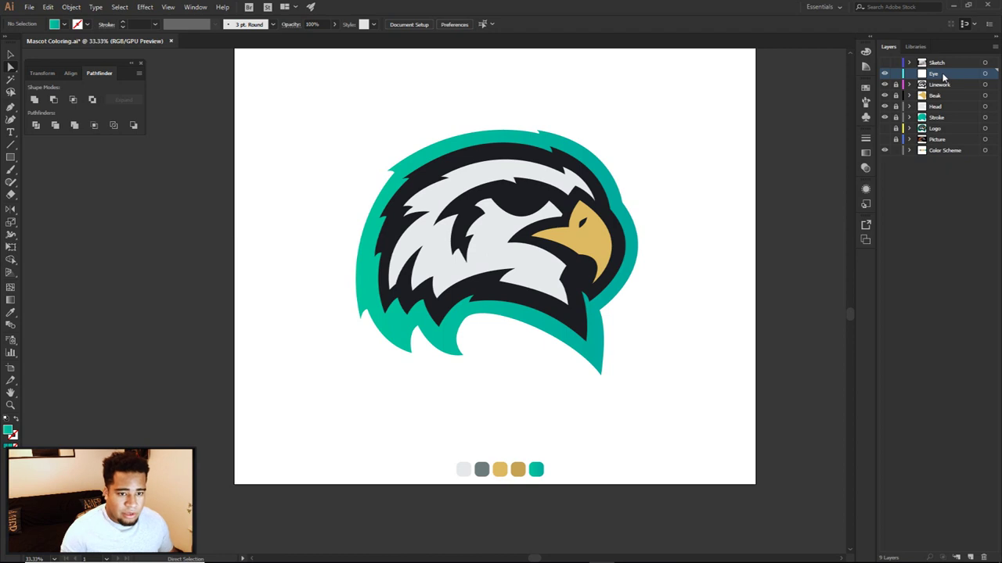
# Step: Show and unlock the Logo layer, and move its finished eagle to the left of the new drawing as a reference
pyautogui.click(885, 128)
pyautogui.click(984, 129)
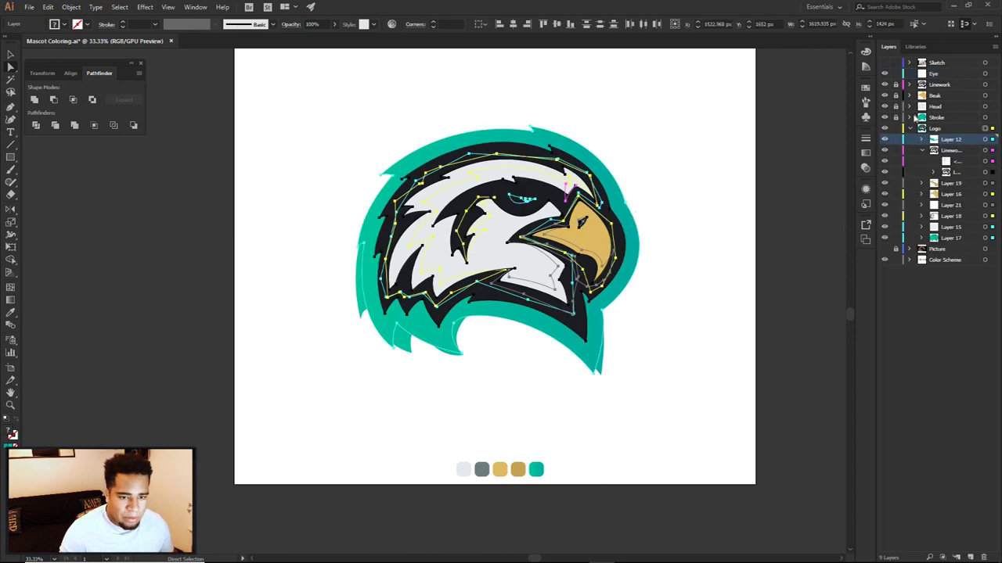
pyautogui.press('v')
pyautogui.moveTo(588, 232); pyautogui.dragTo(291, 228)
pyautogui.click(707, 262)
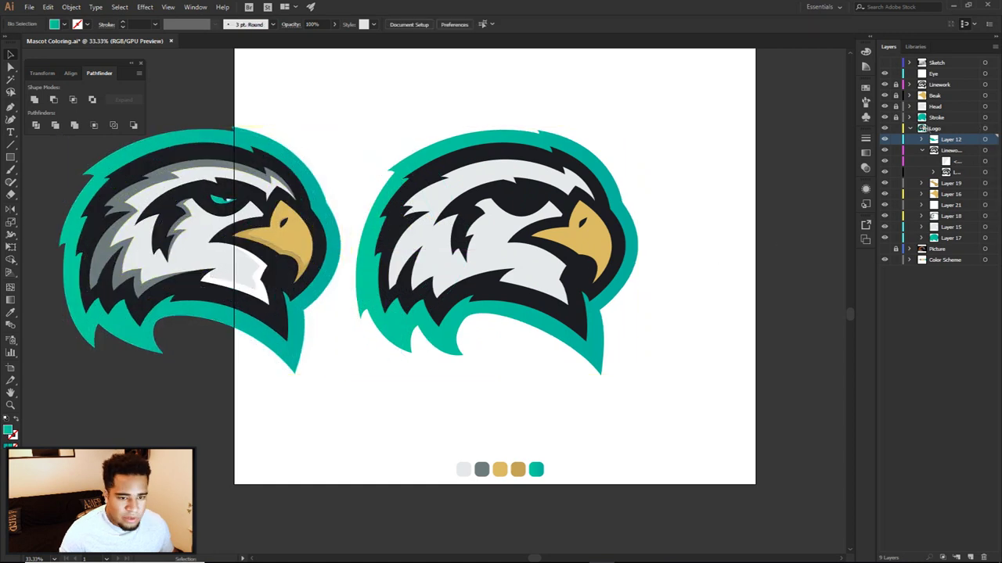
pyautogui.click(909, 128)
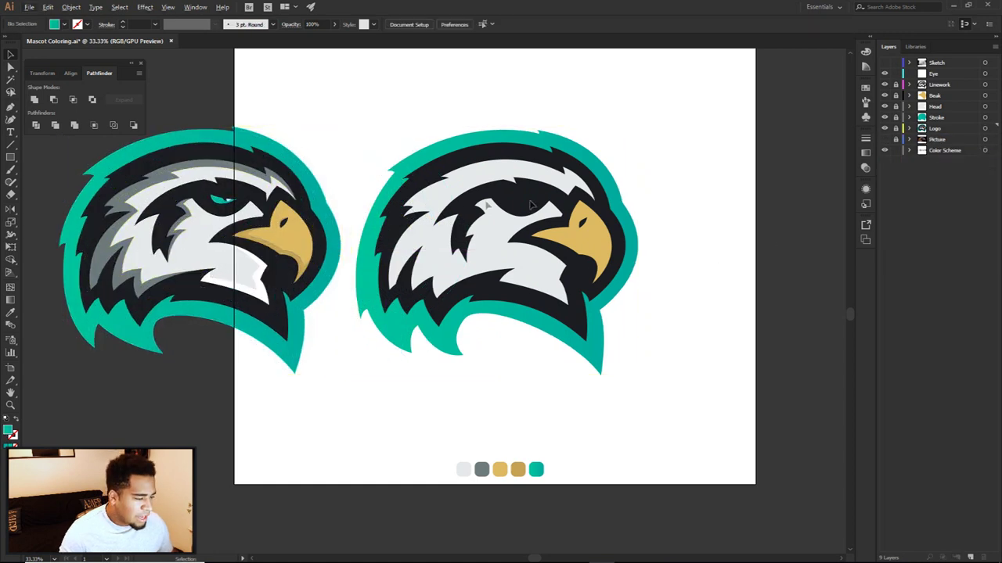
# Step: Examine the reference eagle's eye area, including the anchor and curve handle where the lower eye socket meets the brow, against the new drawing
pyautogui.scroll(1, 572, 196)
pyautogui.moveTo(537, 213); pyautogui.dragTo(669, 237)
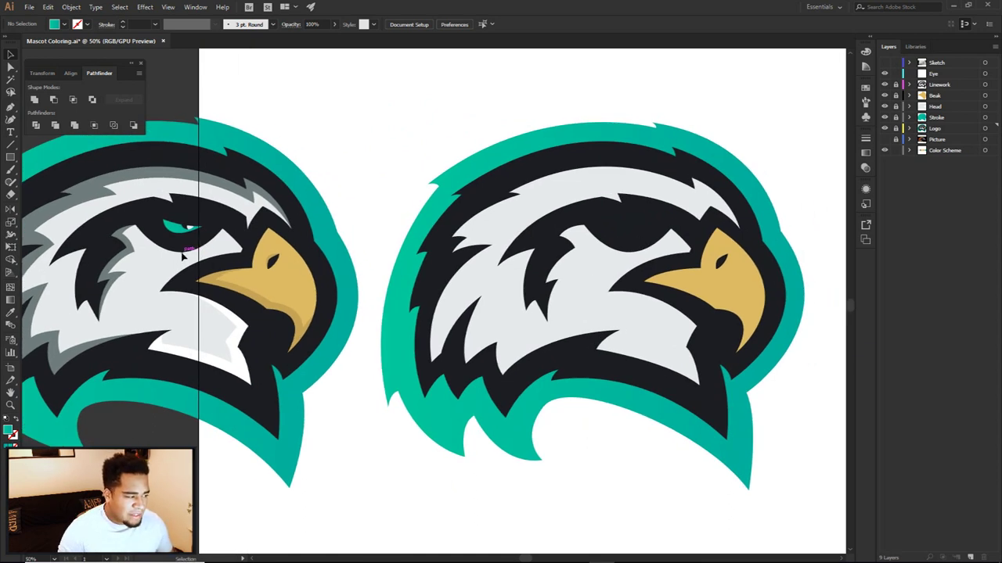
pyautogui.press('a')
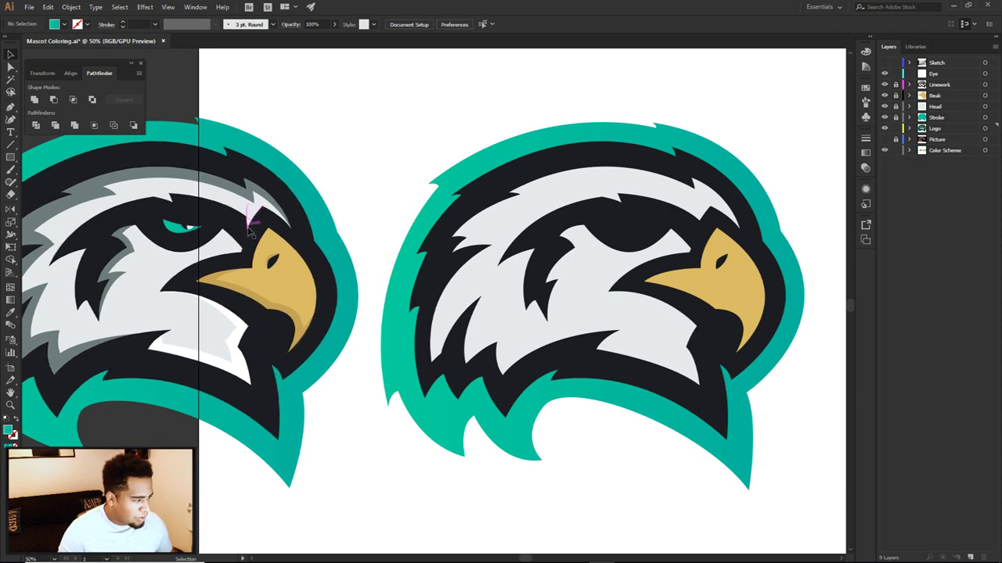
pyautogui.click(226, 233)
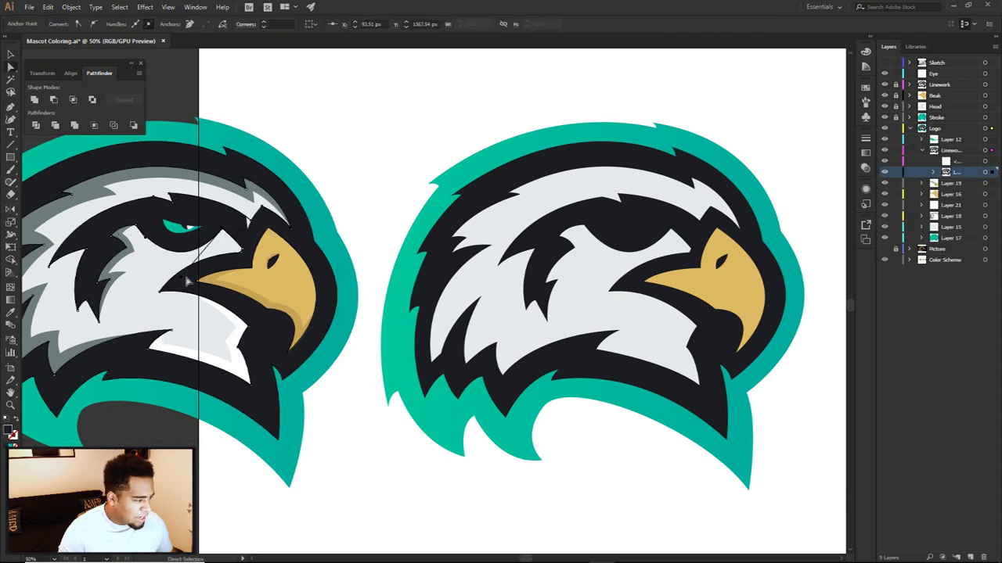
pyautogui.moveTo(180, 277)
pyautogui.mouseDown()
pyautogui.moveTo(188, 263)
pyautogui.moveTo(169, 263)
pyautogui.mouseUp()
pyautogui.click(365, 170)
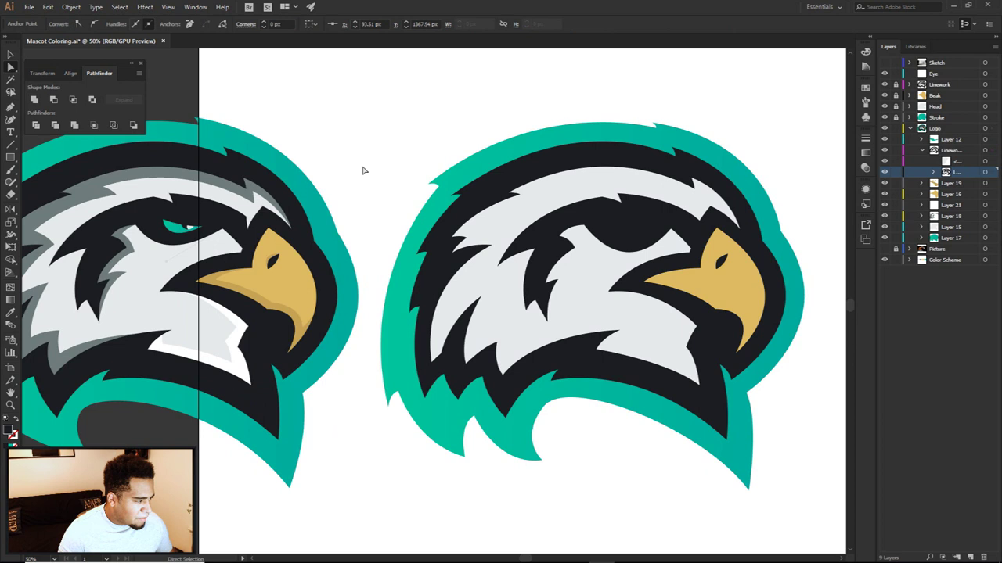
pyautogui.scroll(-1, 364, 170)
pyautogui.moveTo(362, 188); pyautogui.dragTo(370, 186)
pyautogui.scroll(4, 359, 204)
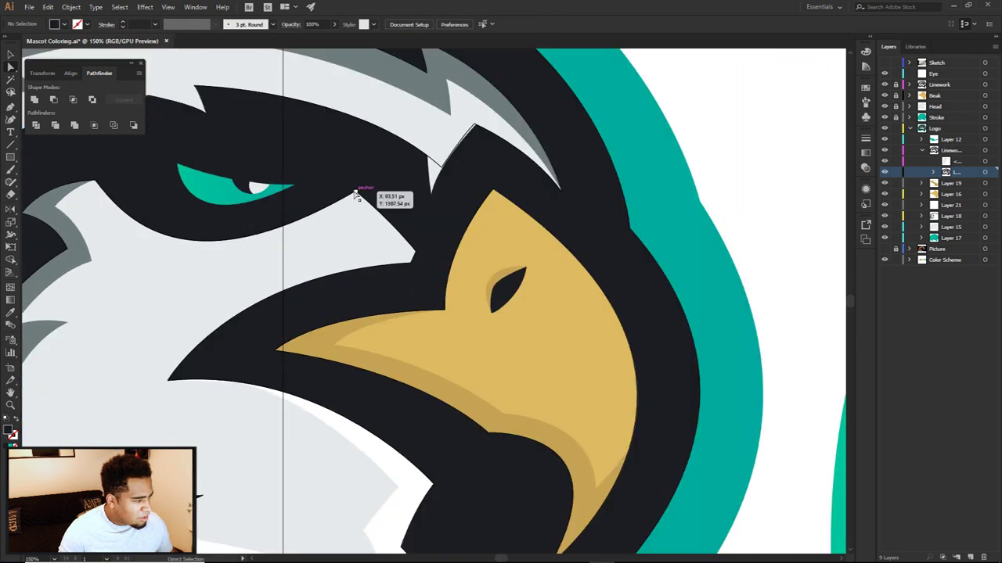
pyautogui.click(356, 196)
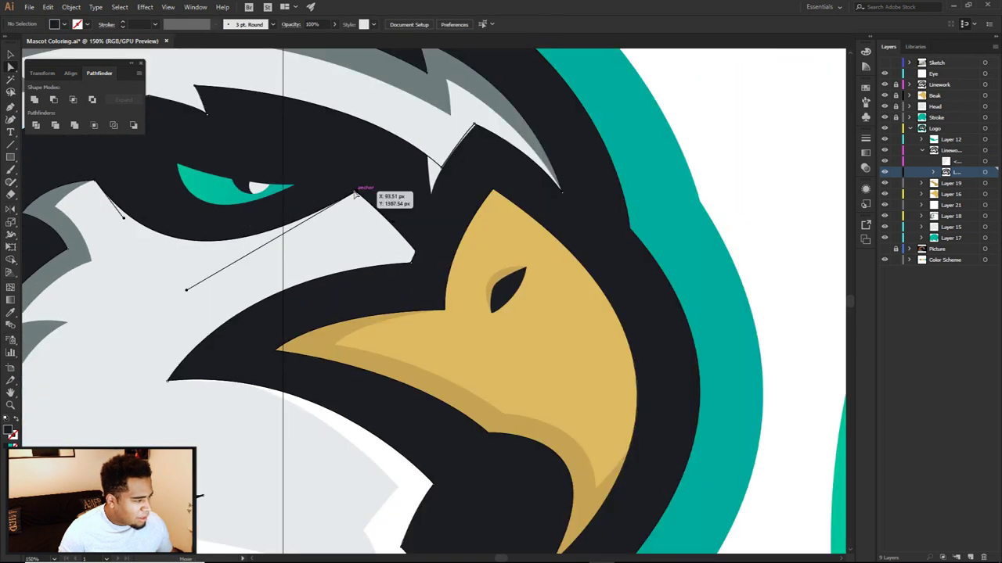
pyautogui.click(731, 126)
pyautogui.scroll(-2, 746, 157)
pyautogui.moveTo(747, 158); pyautogui.dragTo(414, 223)
pyautogui.moveTo(791, 257); pyautogui.dragTo(743, 246)
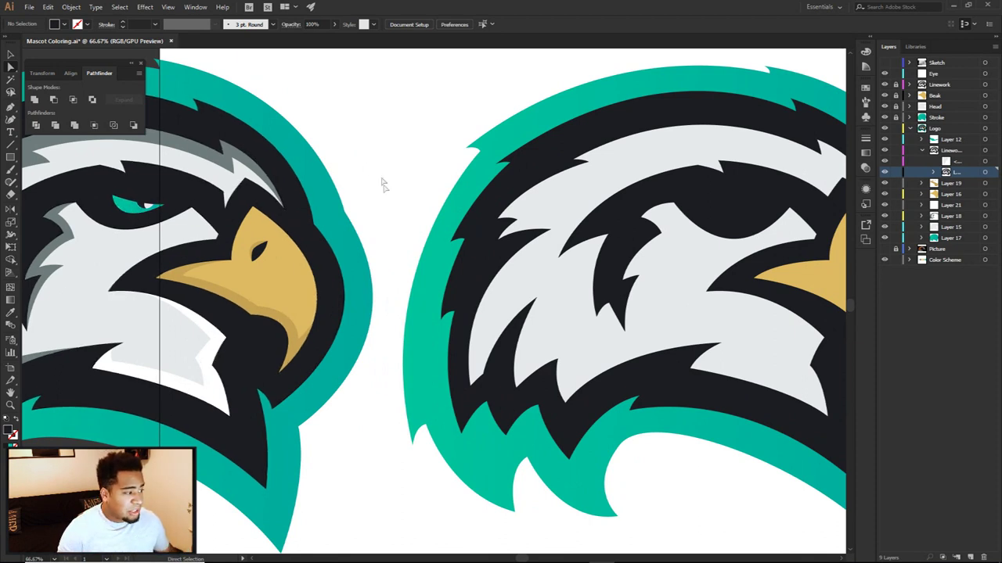
pyautogui.scroll(-1, 391, 201)
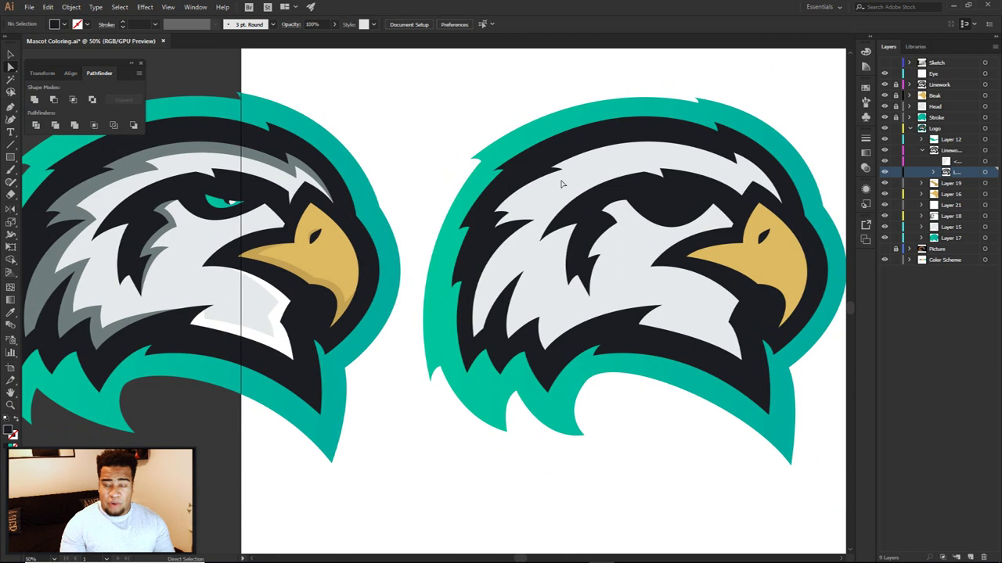
# Step: Collapse and lock the reference Logo layer, and make the Eye layer active for drawing with the Pen tool
pyautogui.click(911, 129)
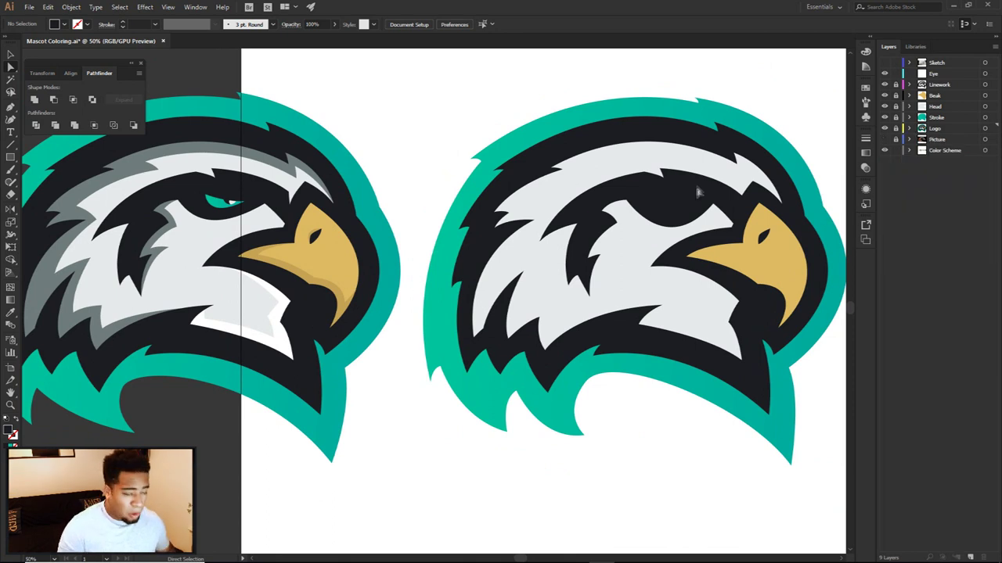
pyautogui.press('p')
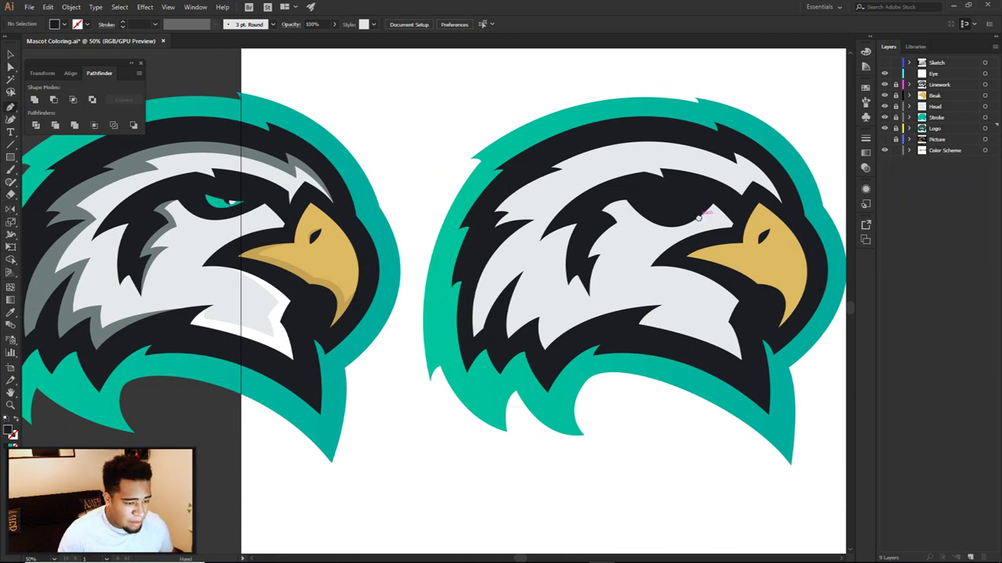
pyautogui.moveTo(698, 218); pyautogui.dragTo(647, 217)
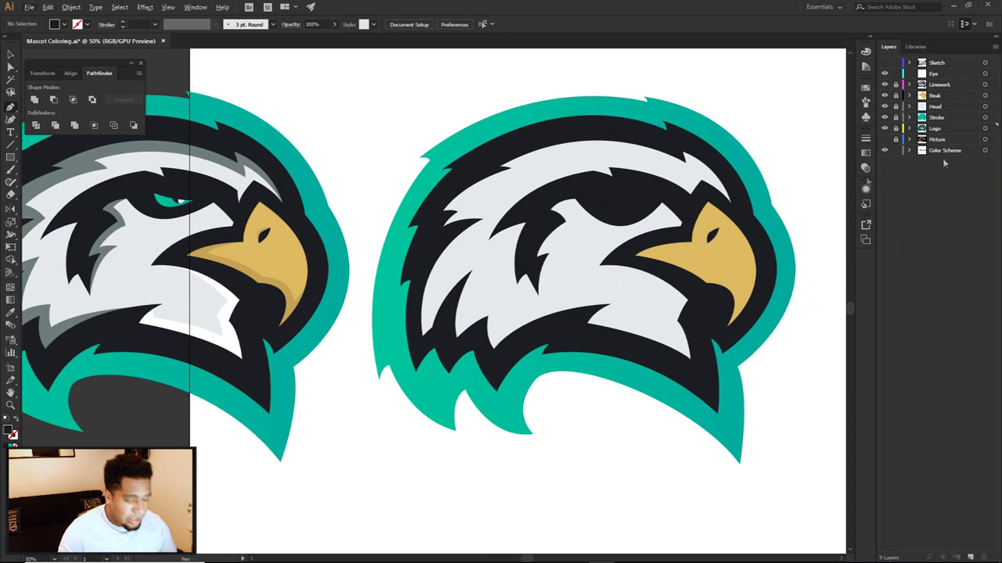
pyautogui.click(939, 75)
# Step: Draw a closed crescent-shaped eye with the Pen tool inside the new eagle's dark eye socket
pyautogui.scroll(1, 588, 202)
pyautogui.moveTo(591, 202); pyautogui.dragTo(746, 190)
pyautogui.click(644, 202)
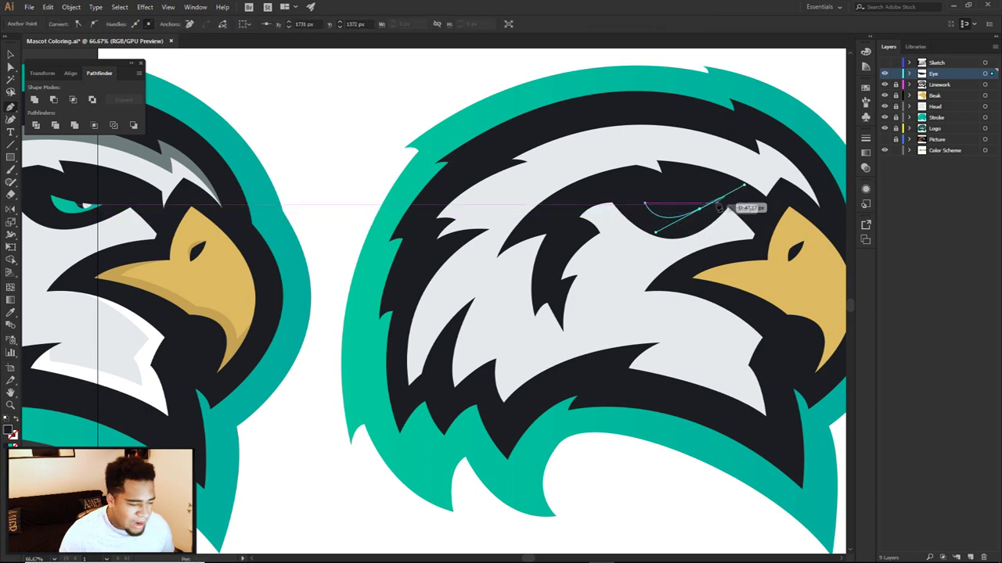
pyautogui.moveTo(704, 213); pyautogui.dragTo(647, 205)
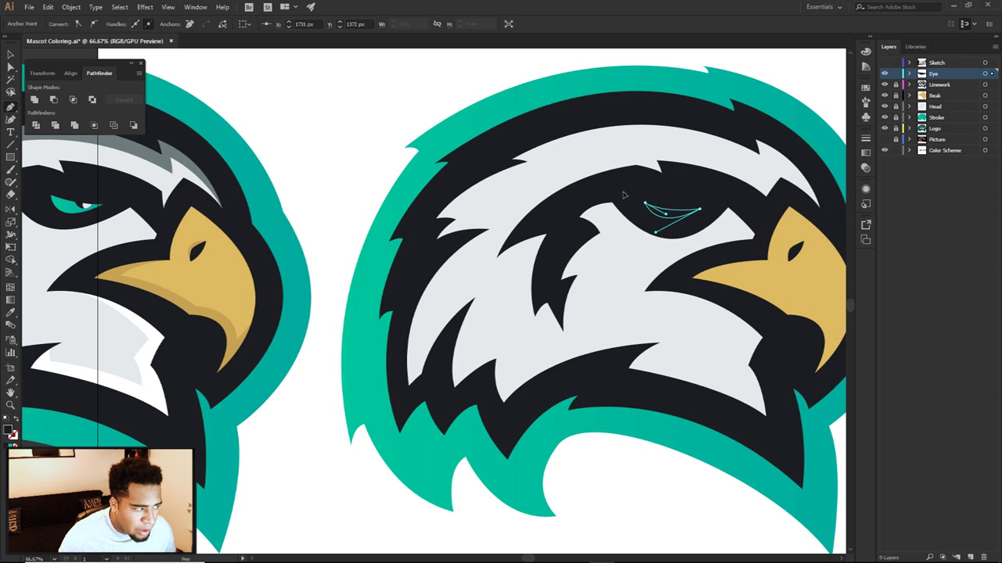
# Step: Fill the eye shape with the teal gradient sampled from the eagle's outer stroke
pyautogui.press('a')
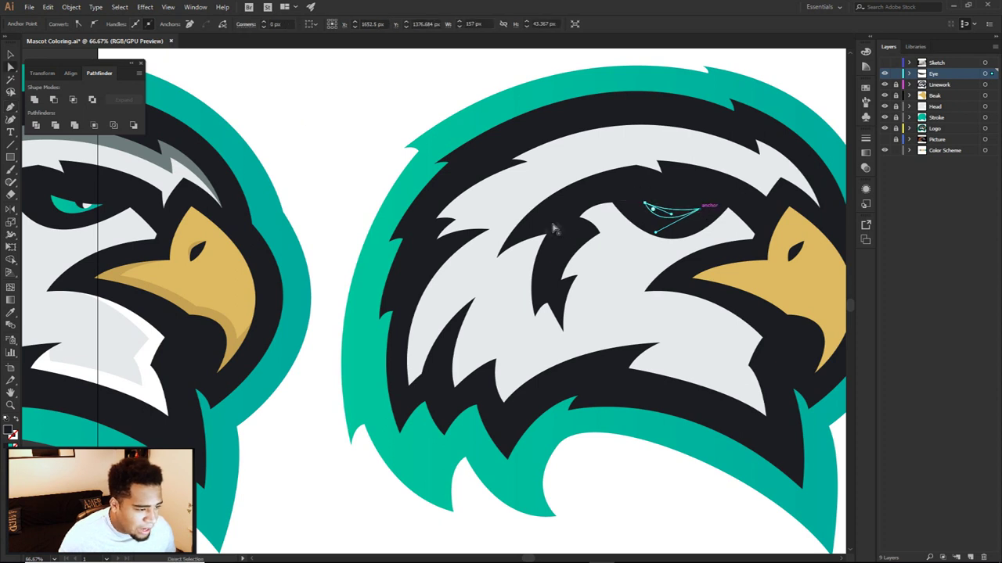
pyautogui.press('i')
pyautogui.click(749, 87)
pyautogui.press('a')
# Step: Reshape the teal eye by adjusting its corner anchors and curve handles so it sits evenly inside the dark socket
pyautogui.scroll(3, 679, 212)
pyautogui.scroll(1, 678, 213)
pyautogui.moveTo(680, 229); pyautogui.dragTo(692, 217)
pyautogui.moveTo(692, 217); pyautogui.dragTo(642, 227)
pyautogui.scroll(-1, 634, 226)
pyautogui.moveTo(695, 205); pyautogui.dragTo(618, 252)
pyautogui.moveTo(567, 274); pyautogui.dragTo(570, 306)
pyautogui.scroll(-2, 638, 231)
pyautogui.click(688, 227)
pyautogui.click(634, 228)
pyautogui.moveTo(669, 202); pyautogui.dragTo(669, 207)
pyautogui.click(689, 226)
pyautogui.scroll(-2, 690, 226)
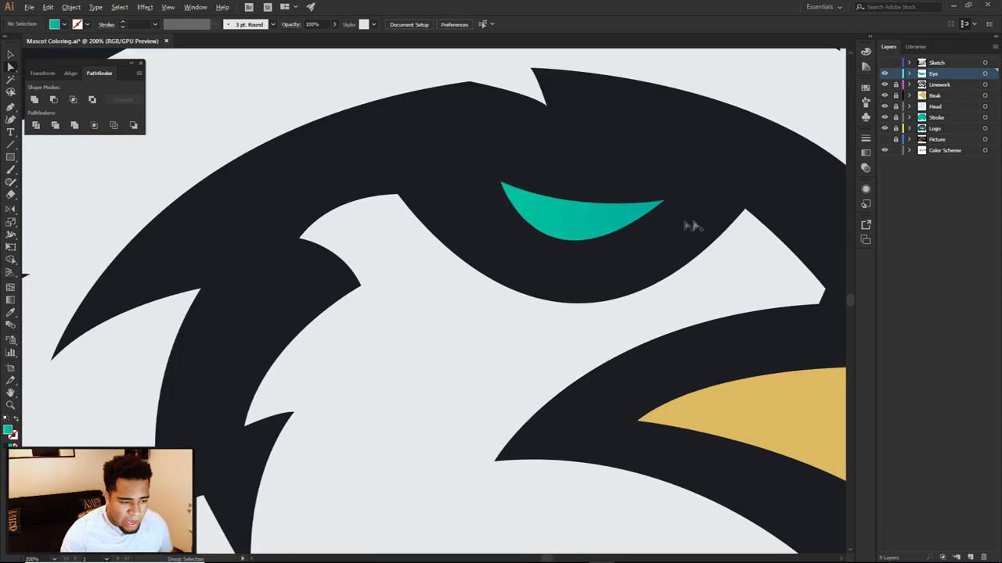
# Step: Make the eye's lower curve fuller toward the back of the head, and nudge the whole eye shape slightly
pyautogui.scroll(4, 699, 227)
pyautogui.click(643, 219)
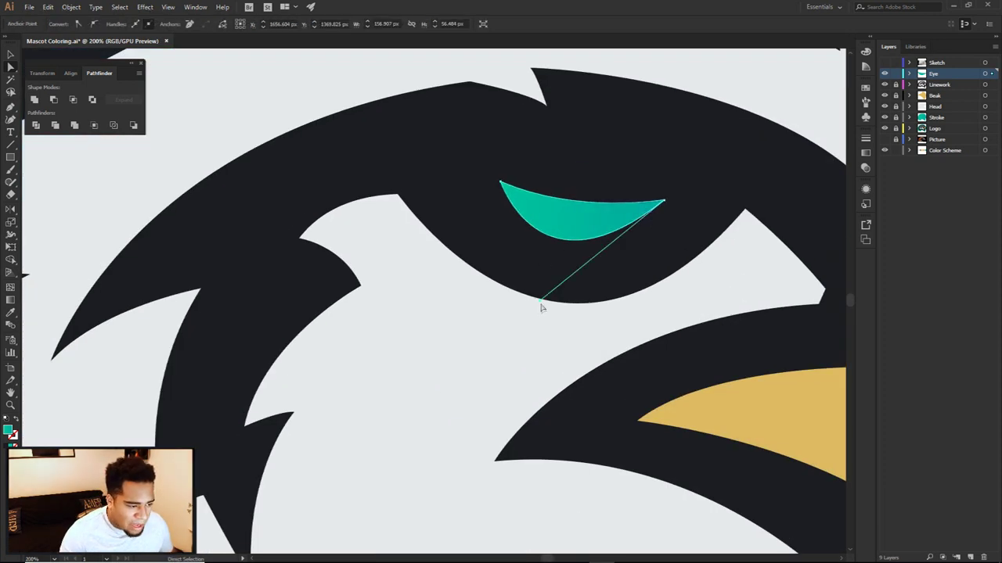
pyautogui.moveTo(538, 303); pyautogui.dragTo(499, 300)
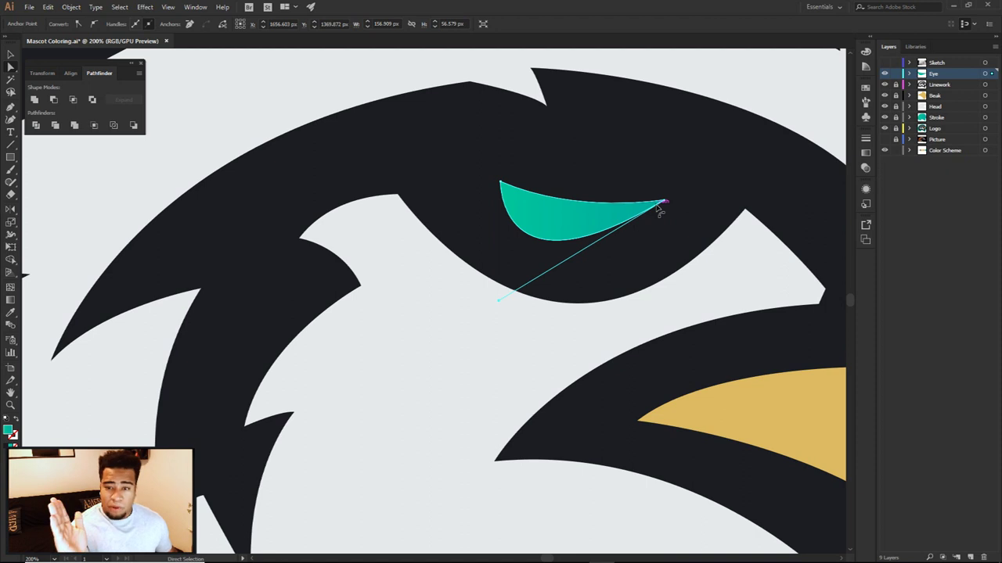
pyautogui.click(607, 200)
pyautogui.moveTo(573, 214); pyautogui.dragTo(580, 210)
pyautogui.moveTo(576, 212); pyautogui.dragTo(577, 219)
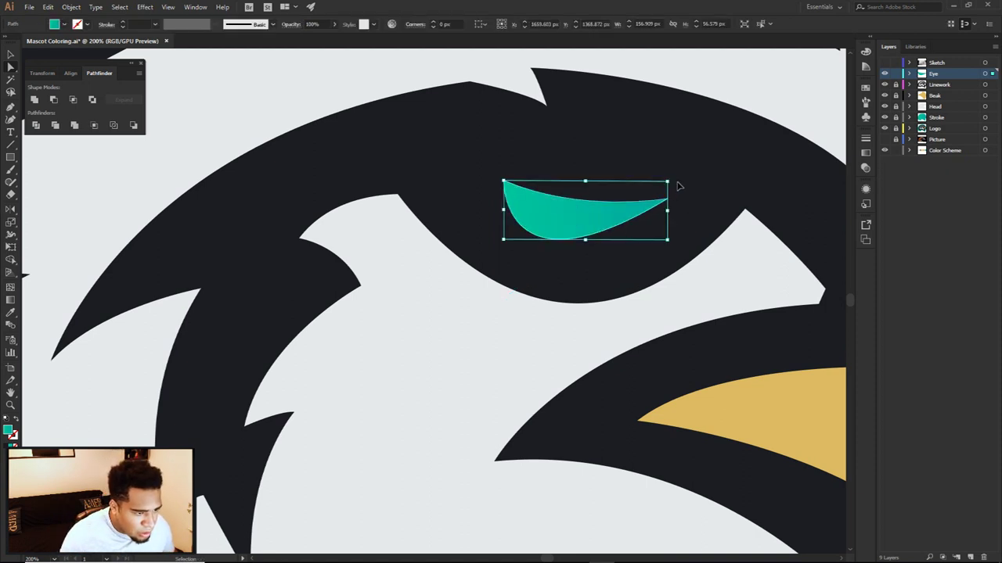
# Step: Raise the eye's beak-side corner slightly and flatten the curve of its upper edge
pyautogui.press('a')
pyautogui.click(663, 199)
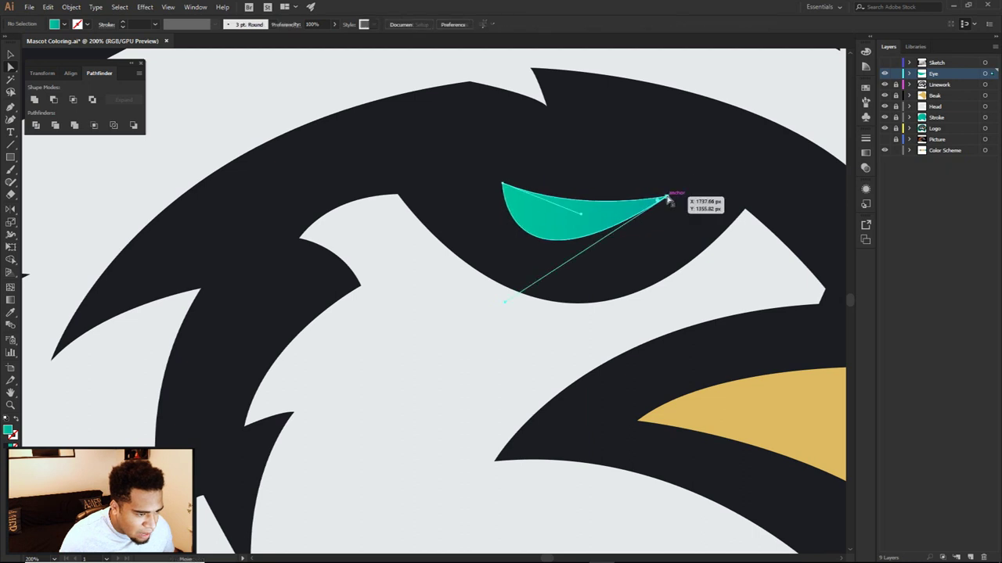
pyautogui.moveTo(581, 214); pyautogui.dragTo(586, 206)
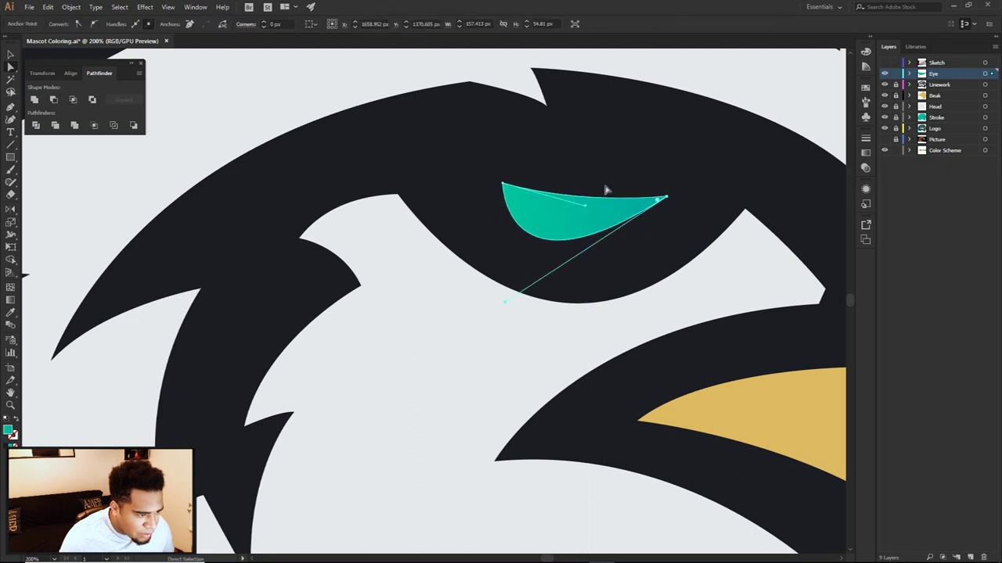
pyautogui.click(606, 189)
# Step: Compare the new eye with the reference eagle and make a small adjustment to its lower curve
pyautogui.scroll(-6, 649, 213)
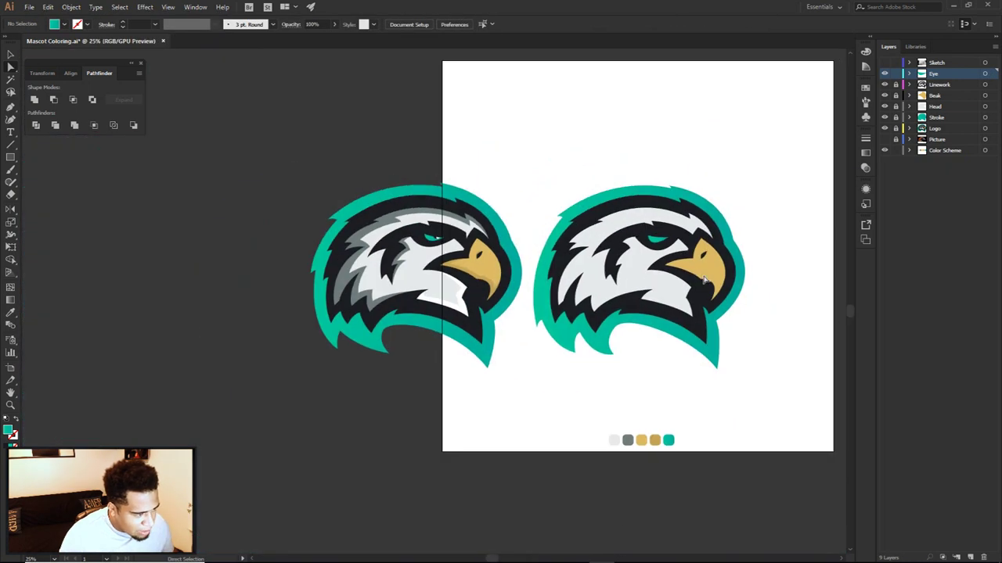
pyautogui.scroll(4, 657, 234)
pyautogui.click(695, 270)
pyautogui.scroll(3, 694, 269)
pyautogui.moveTo(680, 278); pyautogui.dragTo(693, 291)
pyautogui.click(689, 245)
pyautogui.scroll(-5, 688, 246)
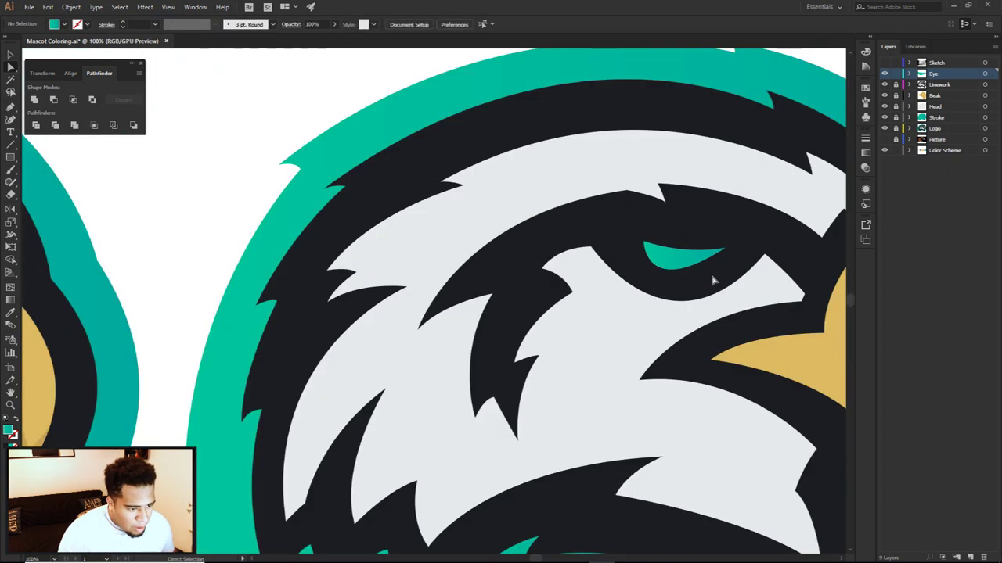
pyautogui.scroll(4, 701, 264)
pyautogui.scroll(-3, 700, 263)
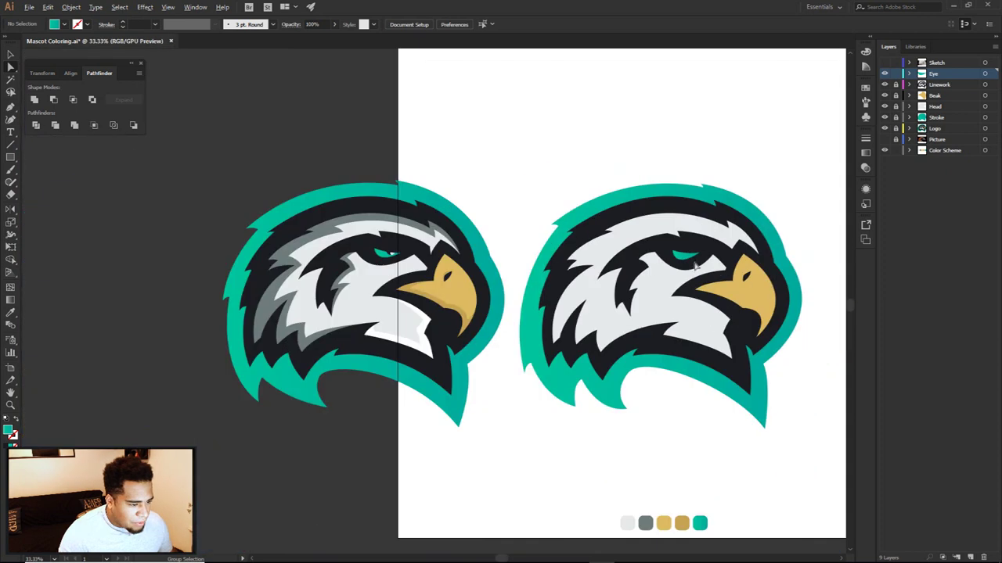
# Step: Slim the eye by adjusting the lower-edge curve handle at its beak-side corner
pyautogui.scroll(4, 694, 266)
pyautogui.click(653, 249)
pyautogui.moveTo(605, 298); pyautogui.dragTo(605, 280)
pyautogui.click(677, 283)
pyautogui.click(665, 240)
pyautogui.click(726, 216)
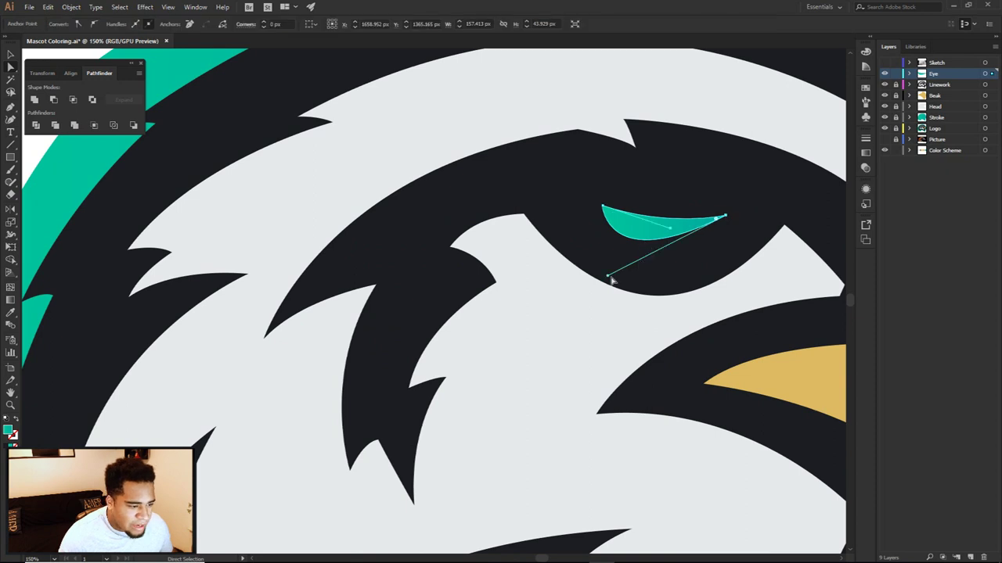
pyautogui.moveTo(608, 276); pyautogui.dragTo(609, 283)
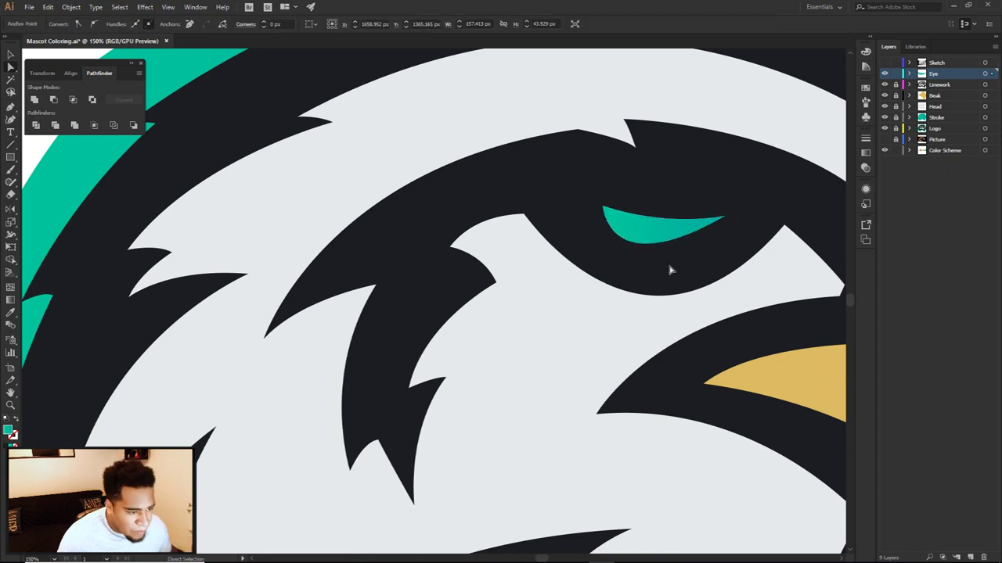
pyautogui.click(672, 267)
# Step: Check the eye against the reference and fine-tune its lower-edge curve handle once more
pyautogui.scroll(-3, 709, 234)
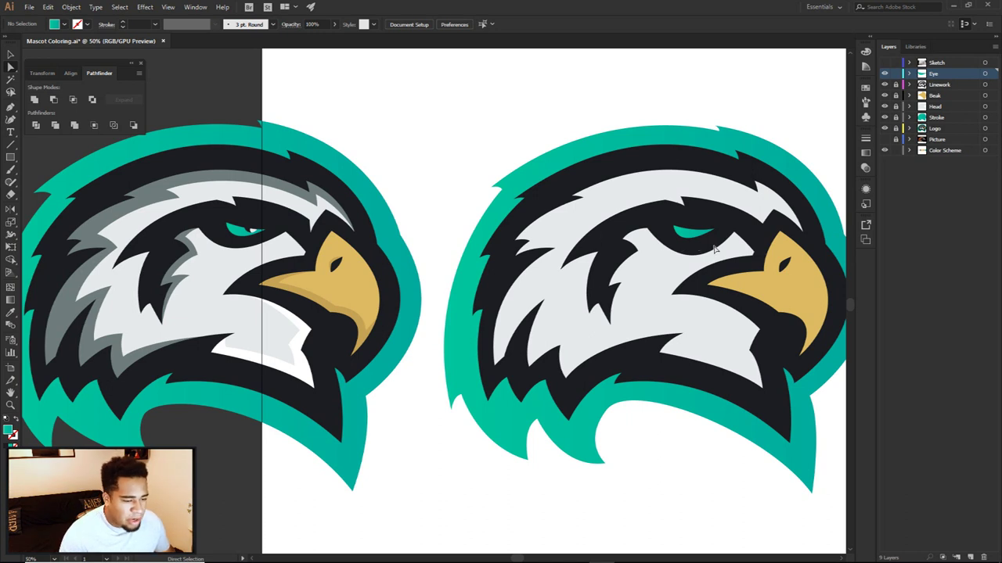
pyautogui.click(690, 239)
pyautogui.scroll(3, 690, 240)
pyautogui.moveTo(648, 280); pyautogui.dragTo(640, 275)
pyautogui.click(501, 252)
# Step: Examine the dark pupil and white highlight in the reference eye, and pick the Ellipse tool for the new eye
pyautogui.scroll(-1, 492, 251)
pyautogui.moveTo(177, 238); pyautogui.dragTo(636, 239)
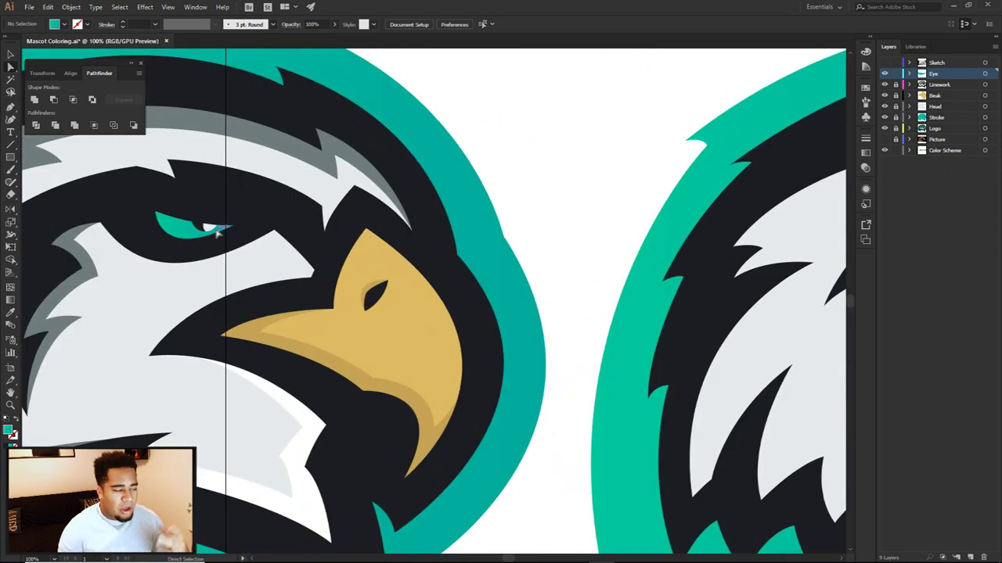
pyautogui.scroll(3, 217, 229)
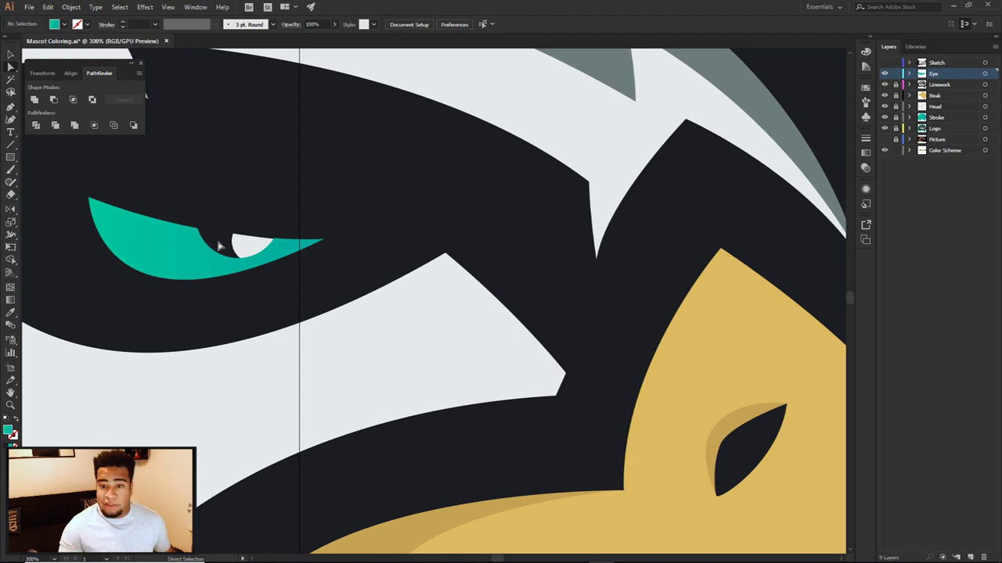
pyautogui.scroll(-3, 344, 256)
pyautogui.moveTo(580, 268); pyautogui.dragTo(203, 216)
pyautogui.scroll(-1, 715, 242)
pyautogui.moveTo(715, 242); pyautogui.dragTo(593, 242)
pyautogui.press('l')
pyautogui.moveTo(16, 164); pyautogui.dragTo(60, 180)
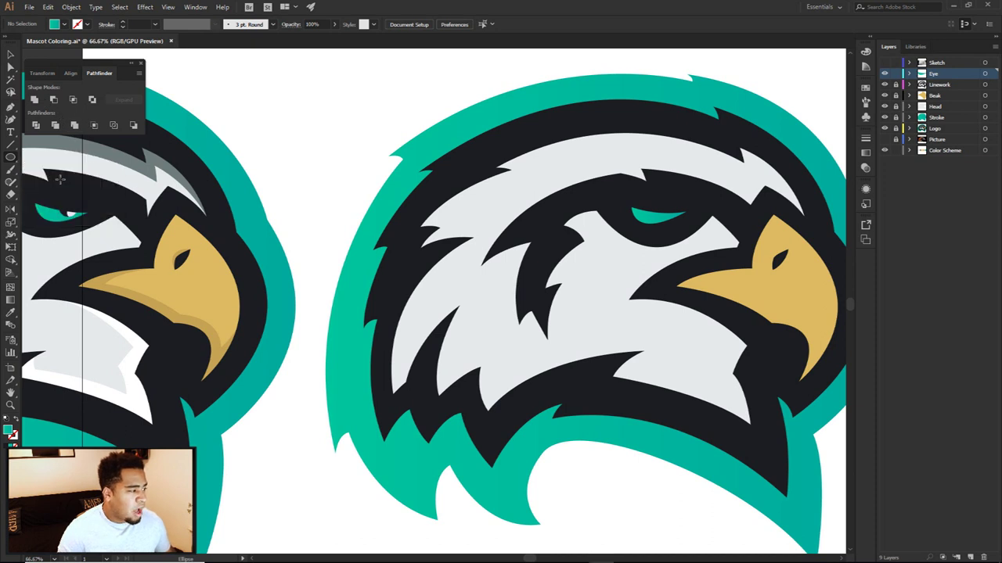
pyautogui.scroll(4, 713, 218)
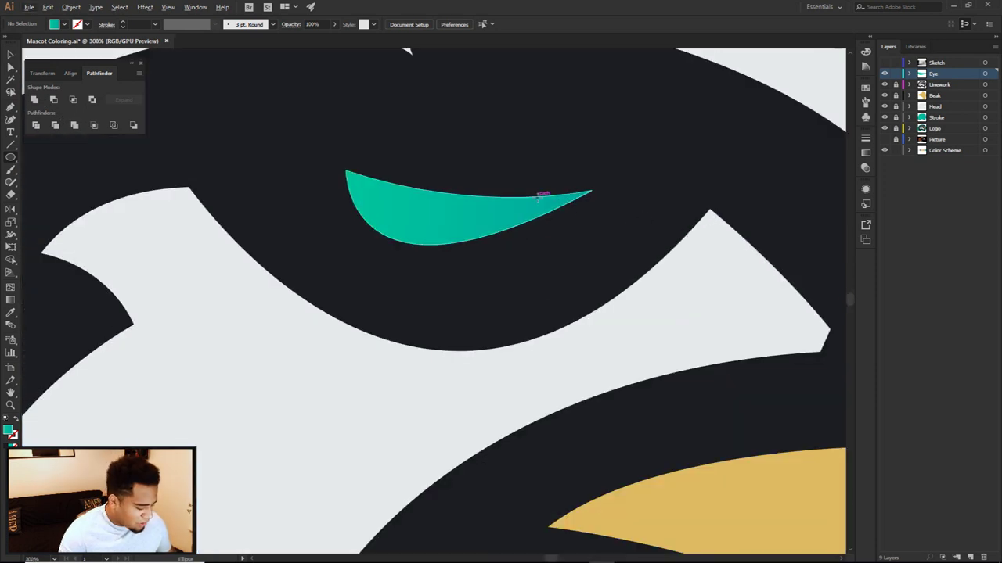
pyautogui.moveTo(537, 197); pyautogui.dragTo(580, 249)
pyautogui.hotkey('ctrl', 'z')
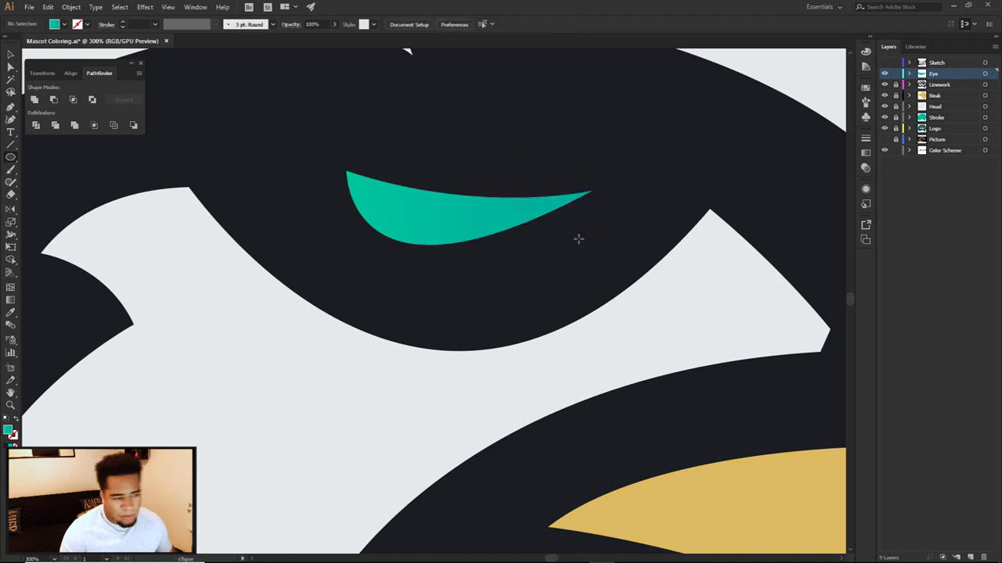
pyautogui.moveTo(618, 165); pyautogui.dragTo(748, 295)
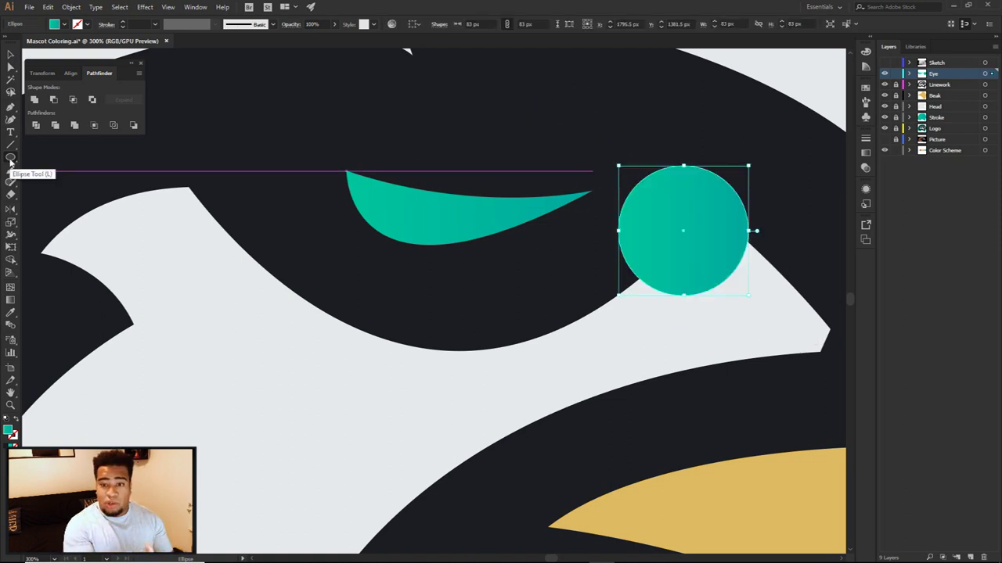
pyautogui.press('Delete')
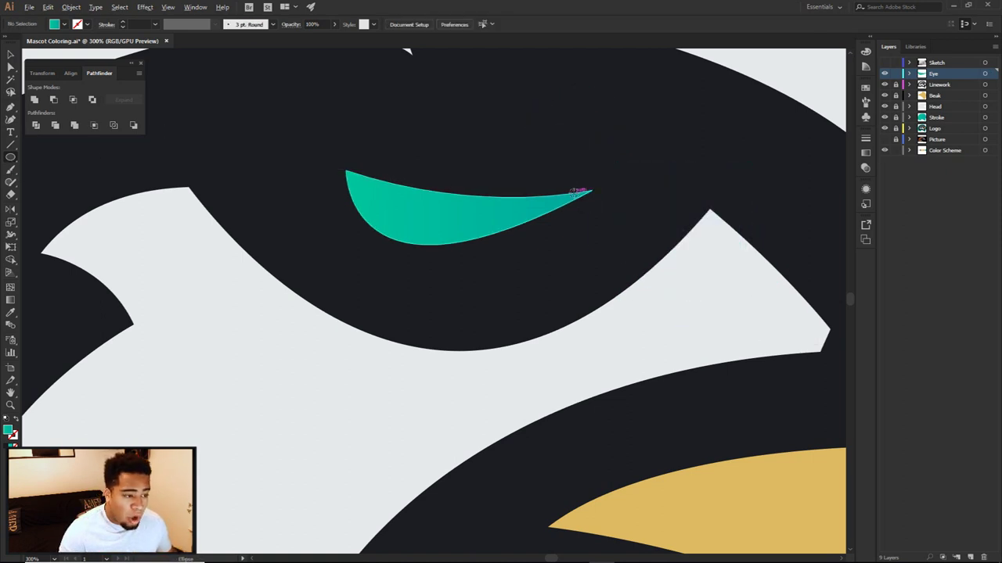
# Step: Draw a 37 px circle for the pupil and place it overlapping the upper edge of the teal eye
pyautogui.moveTo(560, 189); pyautogui.dragTo(453, 200)
pyautogui.press('a')
pyautogui.click(548, 167)
pyautogui.scroll(2, 457, 186)
pyautogui.moveTo(502, 148)
pyautogui.mouseDown()
pyautogui.moveTo(522, 128)
pyautogui.moveTo(508, 139)
pyautogui.mouseUp()
pyautogui.press('a')
# Step: Check the pupil circle against the reference eye, nudge it 1 px toward the beak, and deselect it
pyautogui.keyDown('alt'); pyautogui.scroll(-6, 474, 186); pyautogui.keyUp('alt')
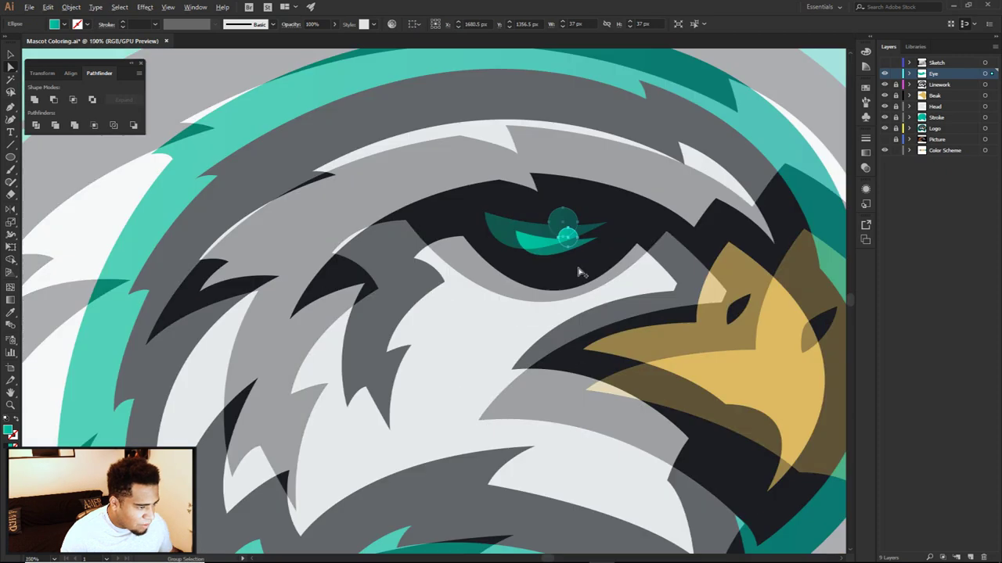
pyautogui.keyDown('alt'); pyautogui.scroll(-1, 576, 273); pyautogui.keyUp('alt')
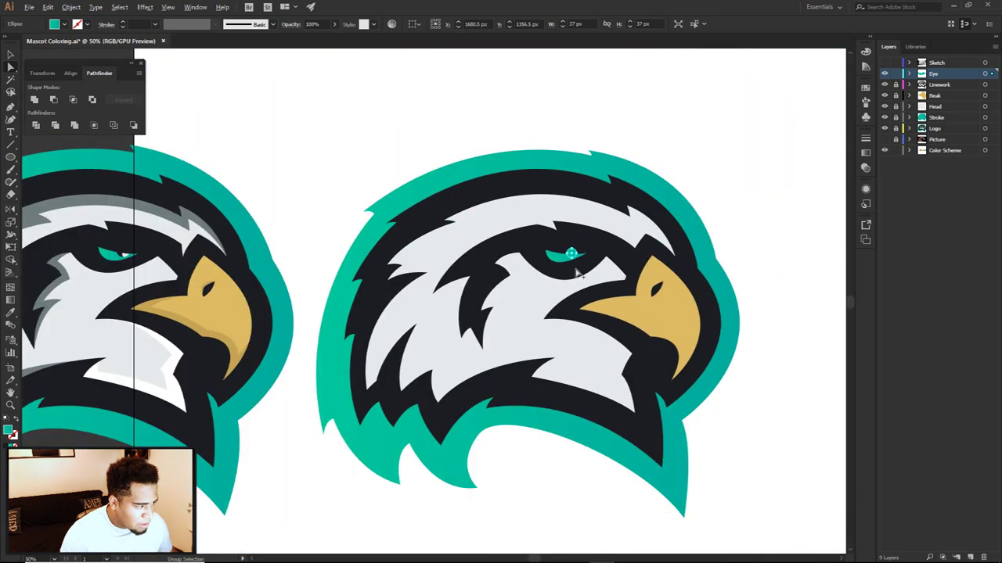
pyautogui.keyDown('alt'); pyautogui.scroll(9, 576, 273); pyautogui.keyUp('alt')
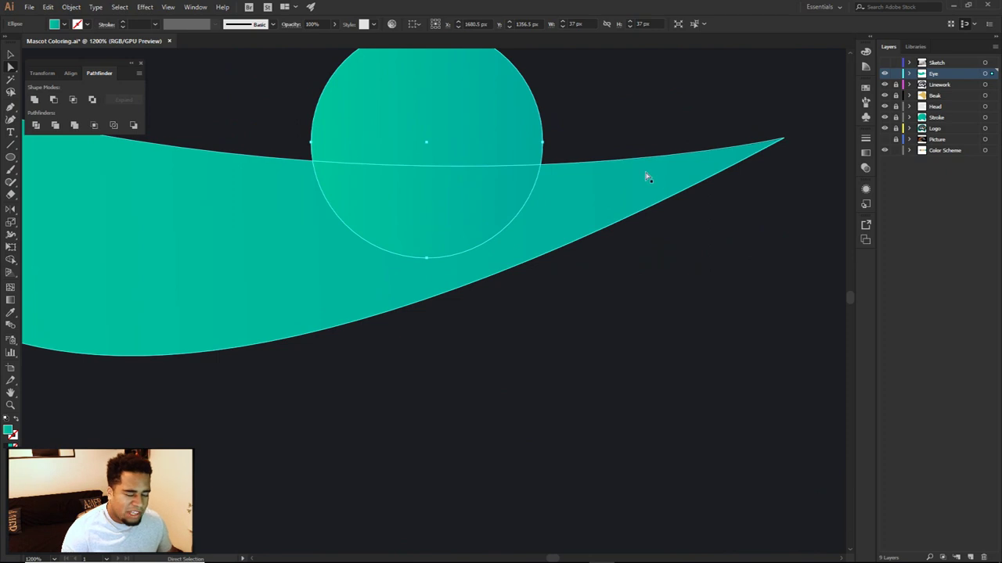
pyautogui.moveTo(496, 132); pyautogui.dragTo(506, 134)
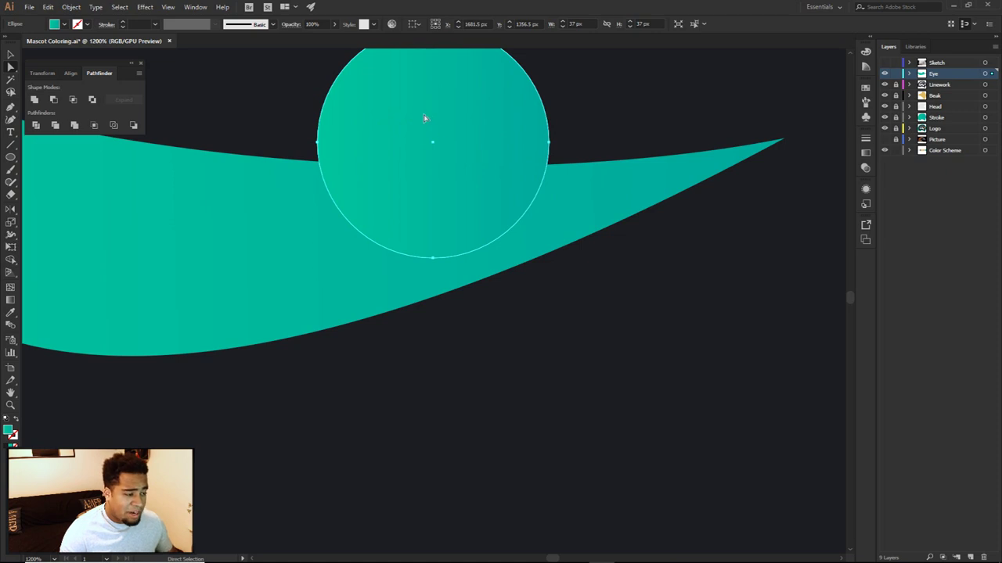
pyautogui.click(728, 290)
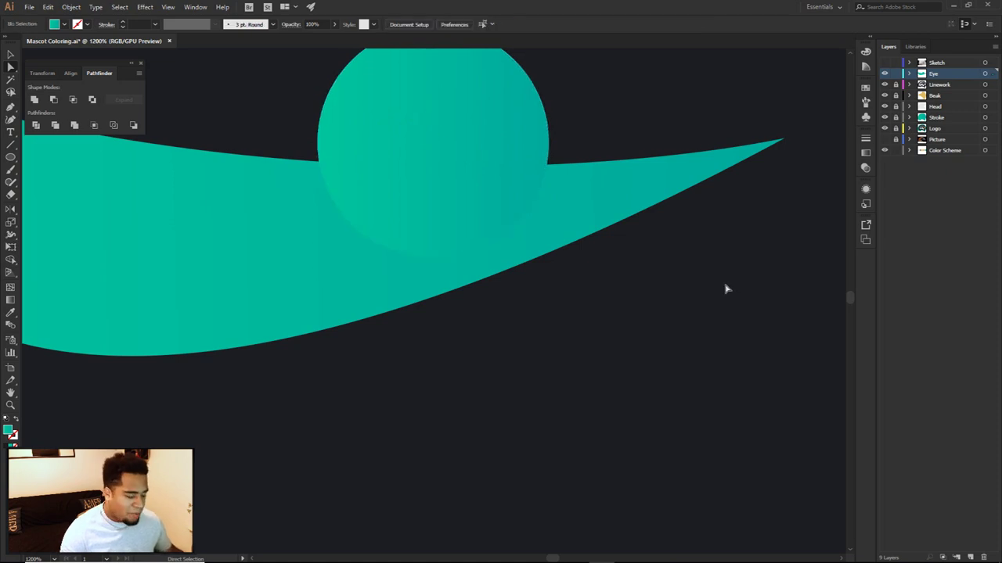
# Step: Select the pupil circle together with the eye, and separate the circle's part above the eye using Shape Builder
pyautogui.click(501, 144)
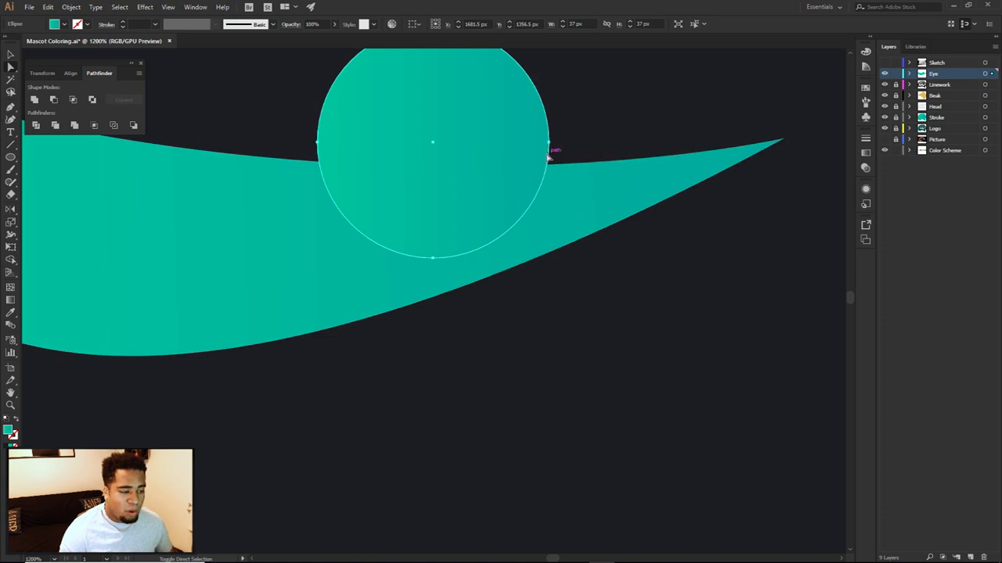
pyautogui.keyDown('shift'); pyautogui.click(588, 181); pyautogui.keyUp('shift')
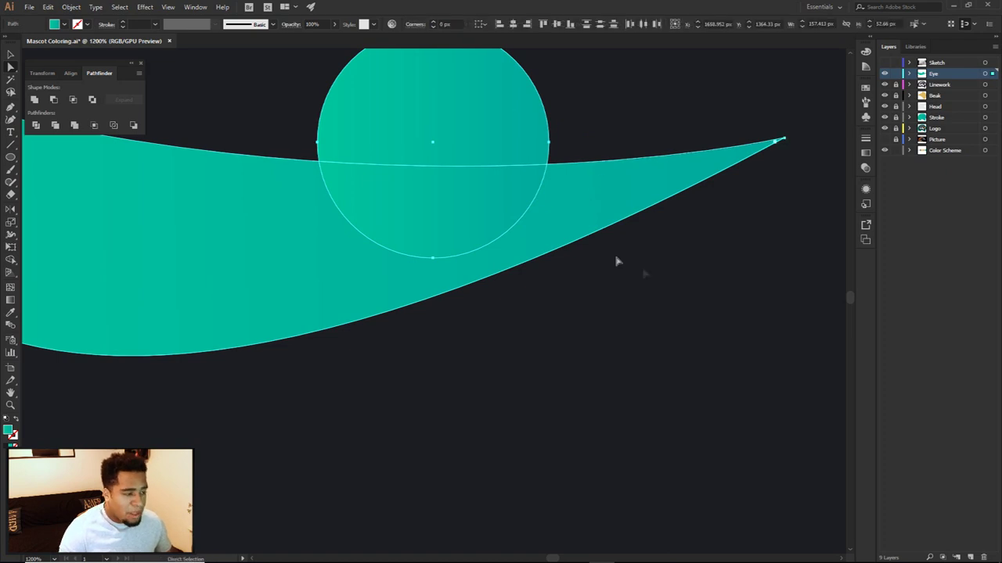
pyautogui.scroll(-1, 589, 228)
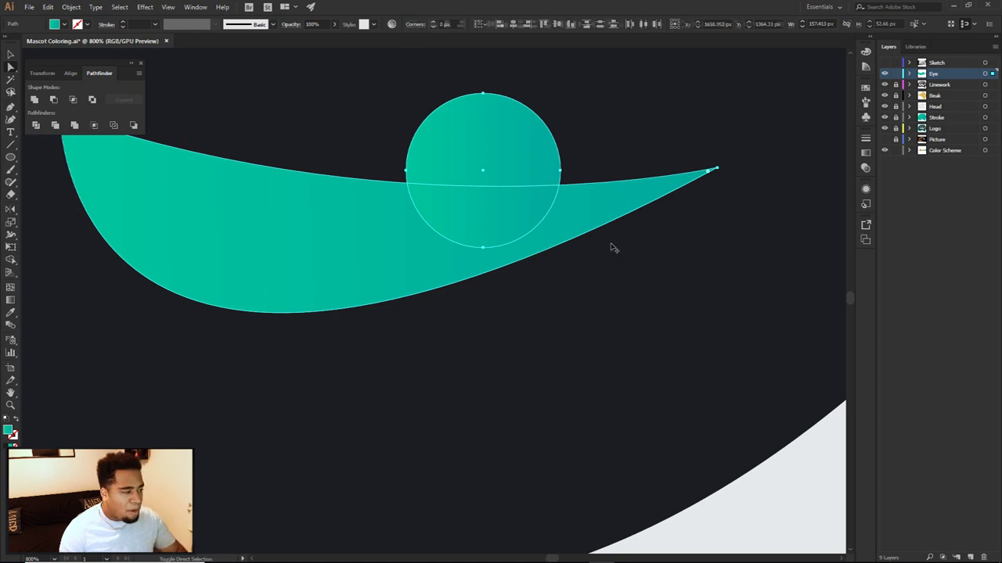
pyautogui.moveTo(10, 260); pyautogui.dragTo(55, 263)
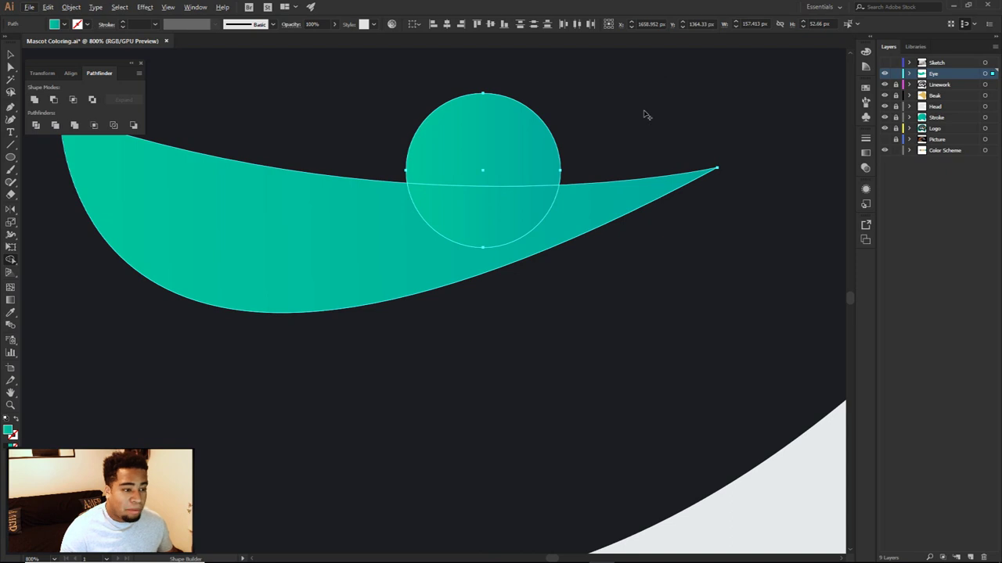
pyautogui.click(515, 162)
# Step: Move the separated upper part of the circle off the eye, up and toward the beak
pyautogui.press('a')
pyautogui.click(600, 114)
pyautogui.moveTo(542, 150); pyautogui.dragTo(593, 114)
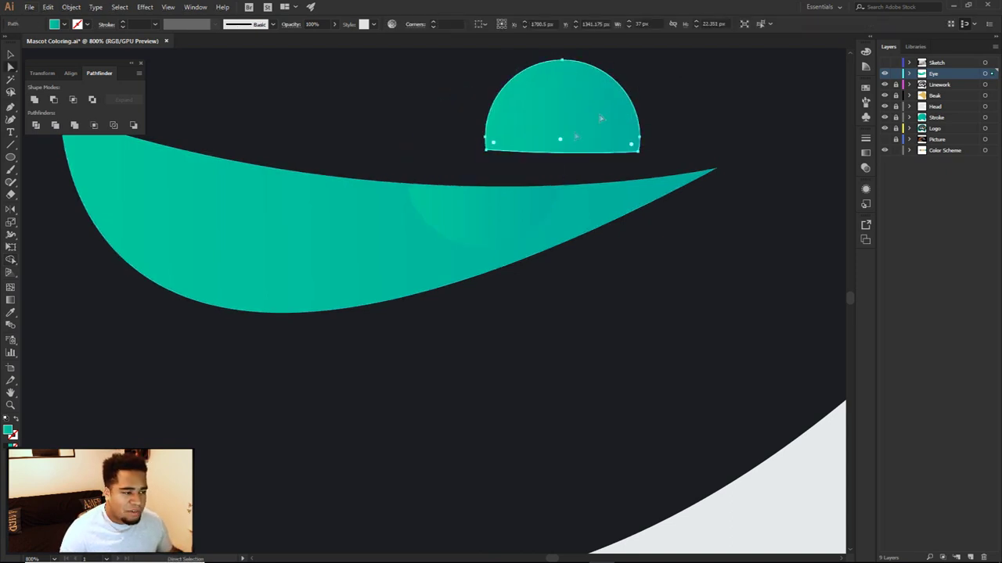
# Step: Undo the move and separation of the pupil circle's upper part
pyautogui.hotkey('ctrl', 'z')
pyautogui.hotkey('ctrl', 'z')
pyautogui.press('a')
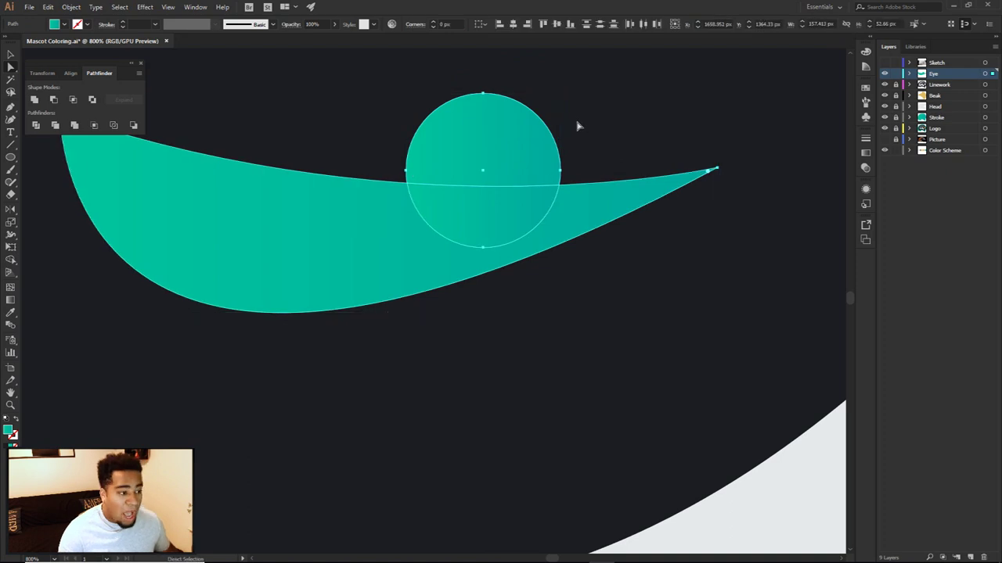
# Step: Remove both parts of the pupil circle with Shape Builder, cutting a round notch into the eye's upper edge
pyautogui.hotkey('shift', 'm')
pyautogui.keyDown('alt'); pyautogui.click(524, 155); pyautogui.keyUp('alt')
pyautogui.keyDown('alt'); pyautogui.click(487, 217); pyautogui.keyUp('alt')
pyautogui.press('a')
pyautogui.click(522, 157)
pyautogui.scroll(-5, 516, 138)
pyautogui.scroll(-3, 573, 178)
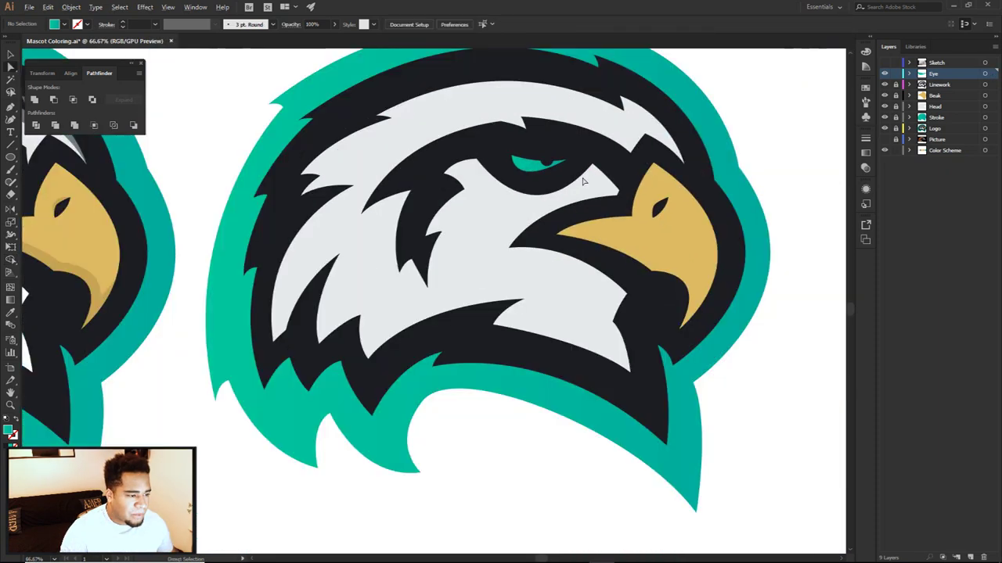
# Step: Select the eye's beak-side tip anchor and slightly adjust the handle that shapes its lower edge
pyautogui.scroll(6, 575, 168)
pyautogui.click(564, 152)
pyautogui.moveTo(351, 272)
pyautogui.mouseDown()
pyautogui.moveTo(368, 276)
pyautogui.moveTo(358, 276)
pyautogui.mouseUp()
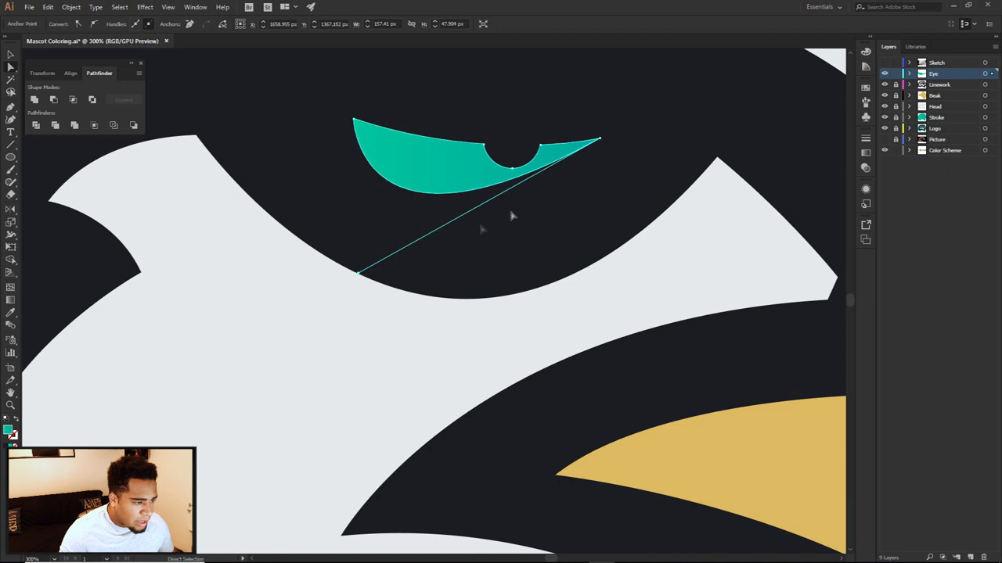
pyautogui.scroll(-3, 543, 201)
pyautogui.scroll(3, 556, 172)
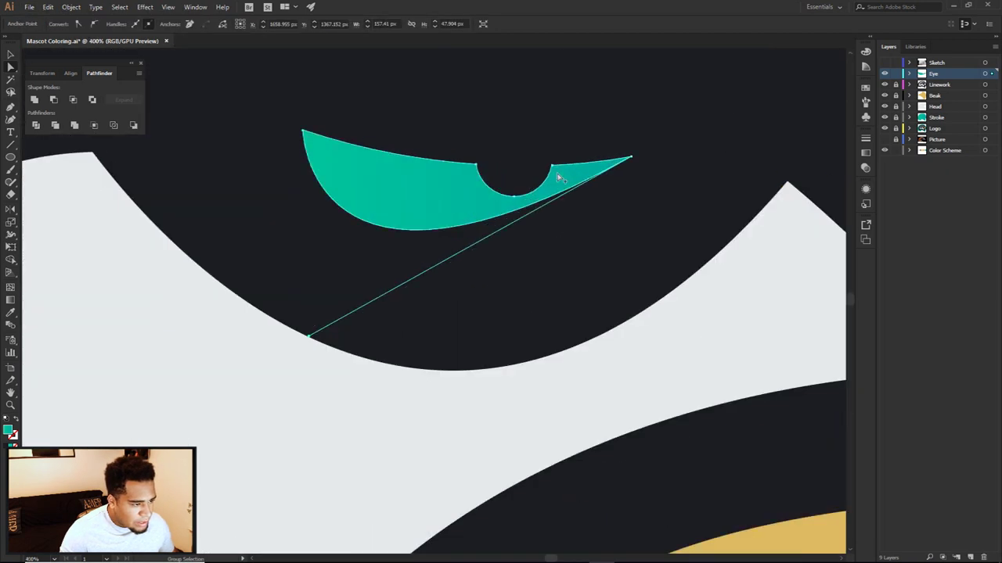
# Step: Reshape the eye's short upper edge between the pupil notch and the beak-side tip by adjusting its anchors and handles
pyautogui.click(559, 176)
pyautogui.moveTo(636, 129); pyautogui.dragTo(641, 142)
pyautogui.click(657, 163)
pyautogui.click(603, 176)
pyautogui.click(647, 149)
pyautogui.moveTo(577, 183); pyautogui.dragTo(582, 180)
pyautogui.scroll(-3, 627, 181)
pyautogui.click(611, 199)
pyautogui.scroll(-4, 612, 201)
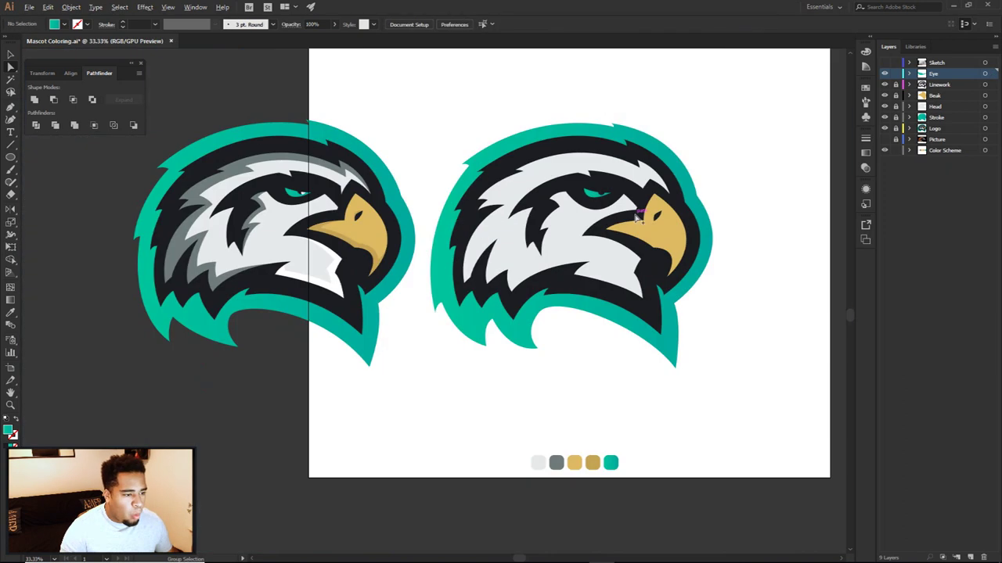
pyautogui.scroll(8, 615, 205)
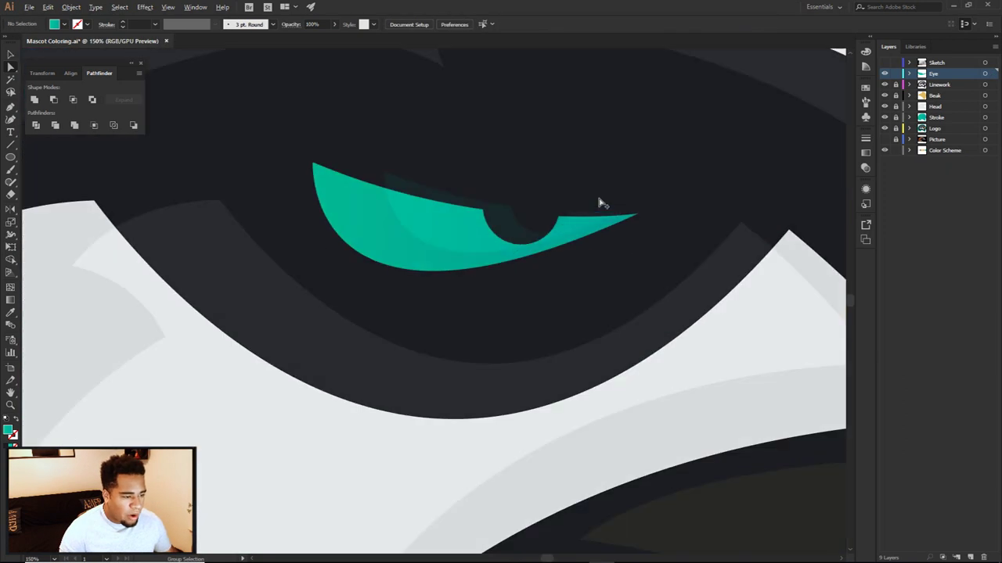
# Step: Draw a small highlight circle at the beak side of the pupil notch and enlarge it to 22 px
pyautogui.press('l')
pyautogui.moveTo(532, 222); pyautogui.dragTo(552, 214)
pyautogui.click(568, 202)
pyautogui.click(537, 229)
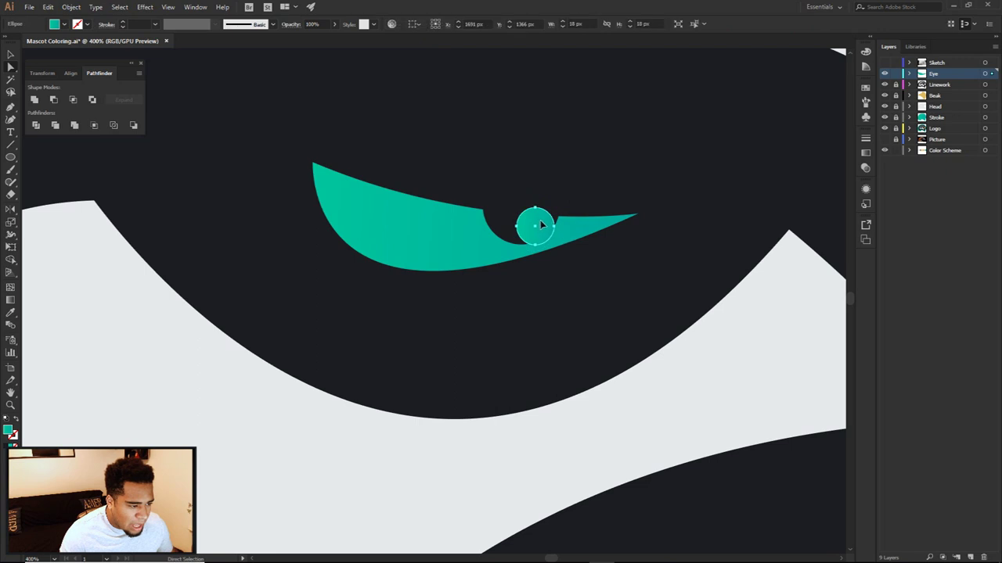
pyautogui.moveTo(557, 210); pyautogui.dragTo(575, 203)
pyautogui.hotkey('ctrl', 'shift', 'a')
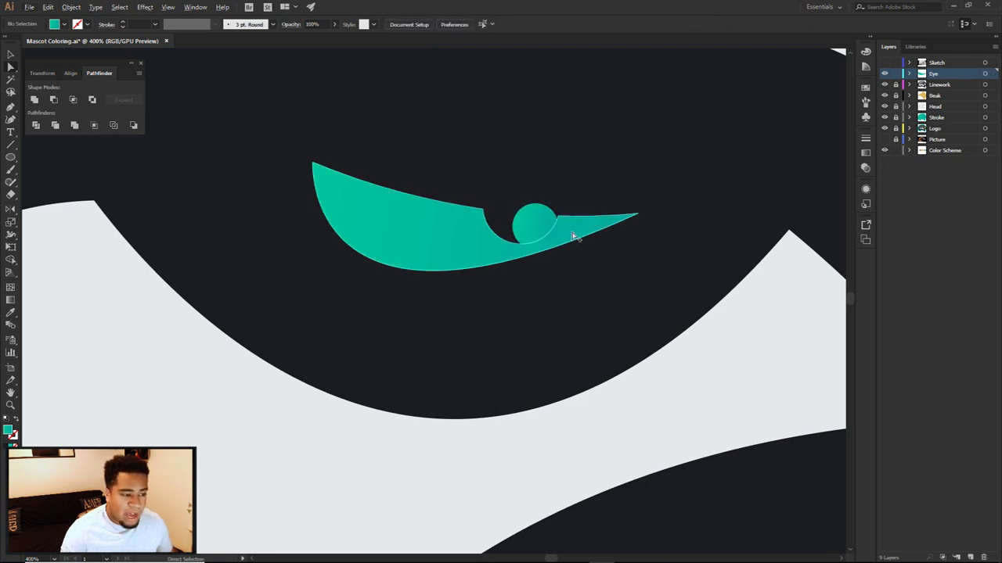
# Step: Fill the highlight circle with the light gray sampled from the eagle's head, and deselect it
pyautogui.scroll(-6, 573, 234)
pyautogui.scroll(8, 568, 243)
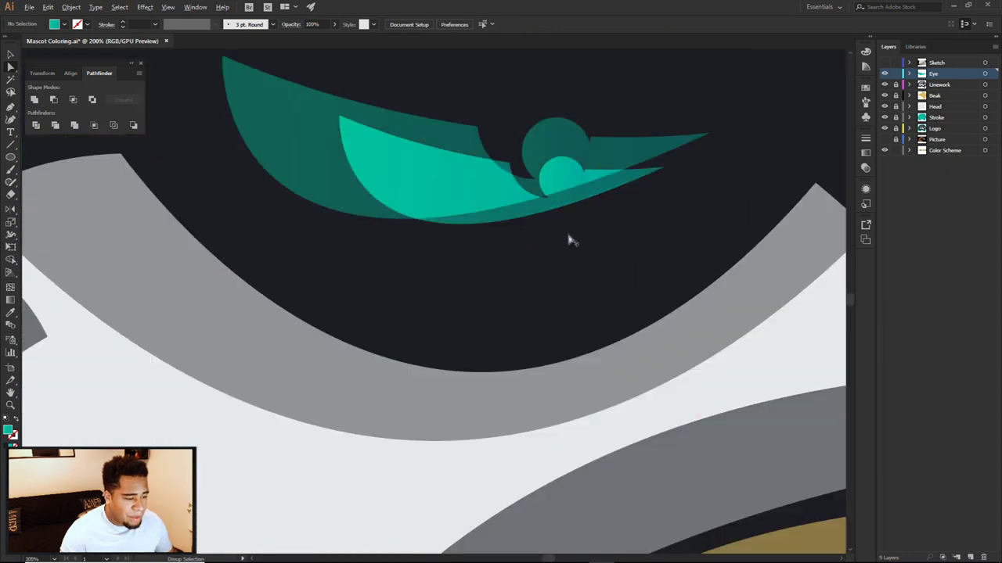
pyautogui.click(563, 155)
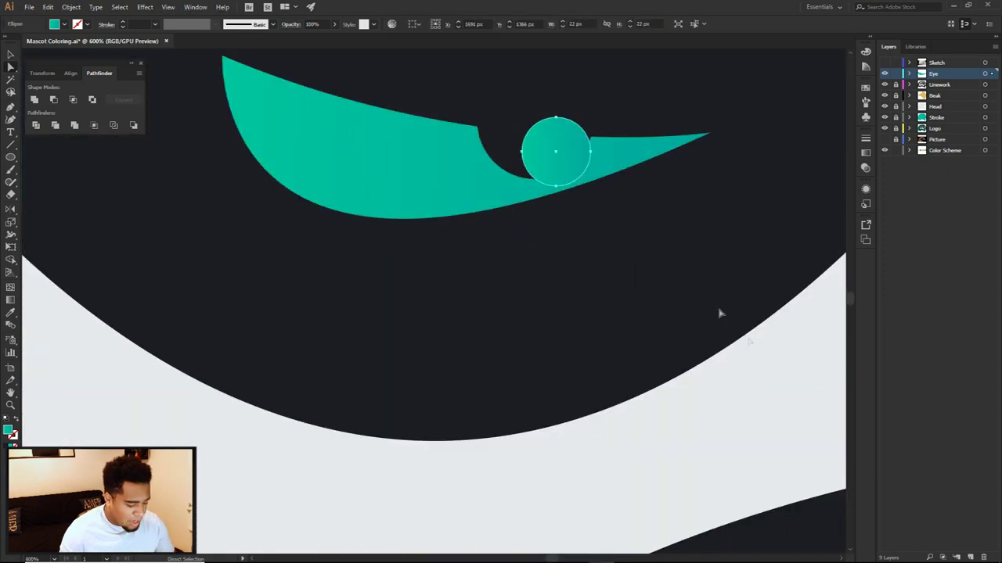
pyautogui.click(771, 367)
pyautogui.press('a')
pyautogui.hotkey('ctrl', 'shift', 'a')
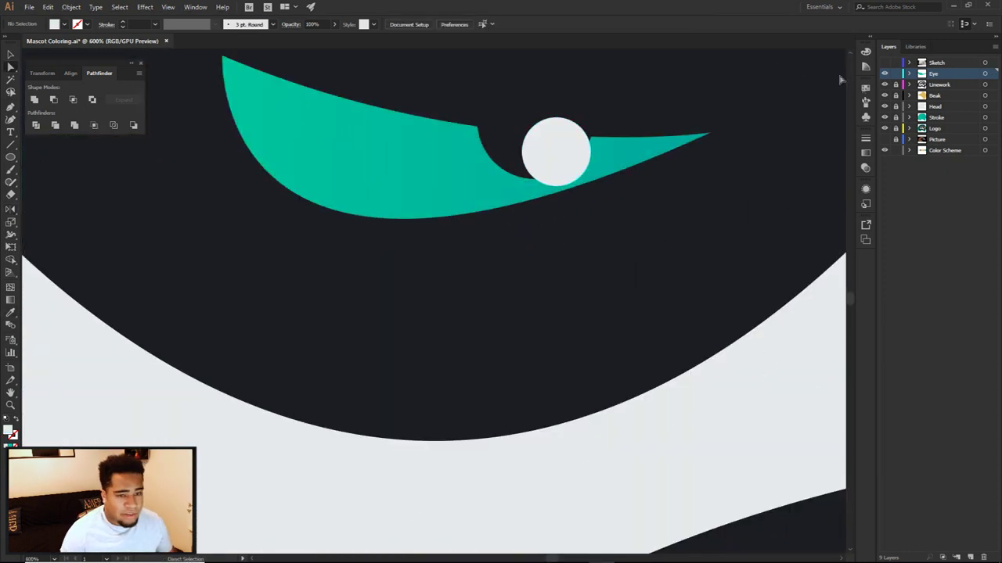
# Step: Place the highlight circle beneath the teal eye shape within the Eye layer and shift it slightly toward the beak
pyautogui.click(910, 74)
pyautogui.click(943, 84)
pyautogui.click(885, 85)
pyautogui.click(885, 85)
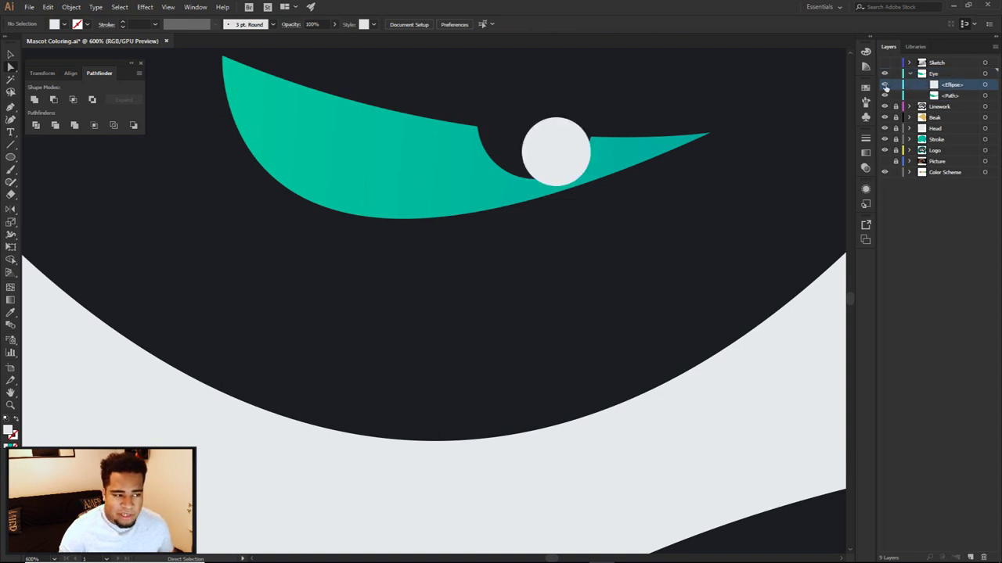
pyautogui.moveTo(967, 88); pyautogui.dragTo(961, 102)
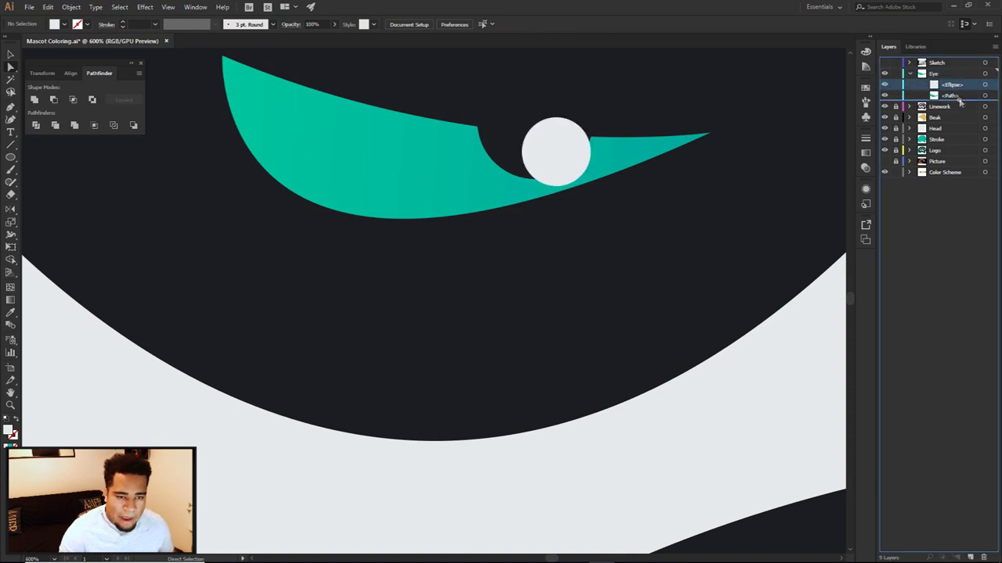
pyautogui.moveTo(548, 143); pyautogui.dragTo(552, 142)
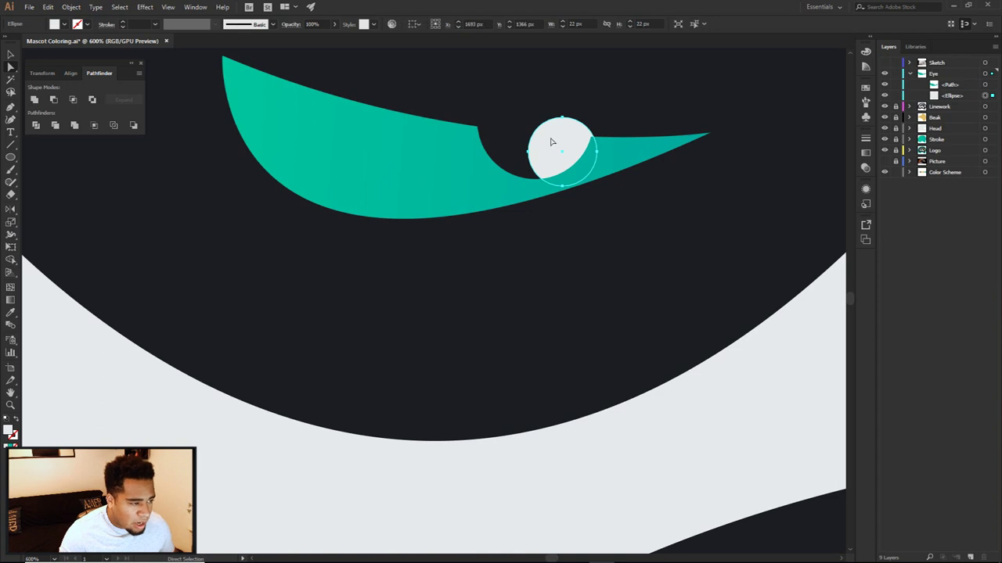
# Step: Draw a Pen tool shape following the eye's upper edge and covering the highlight circle's part above it
pyautogui.press('p')
pyautogui.keyDown('ctrl'); pyautogui.click(432, 115); pyautogui.keyUp('ctrl')
pyautogui.click(427, 118)
pyautogui.click(426, 118)
pyautogui.click(639, 137)
pyautogui.click(746, 137)
pyautogui.moveTo(746, 136); pyautogui.dragTo(752, 134)
pyautogui.click(582, 74)
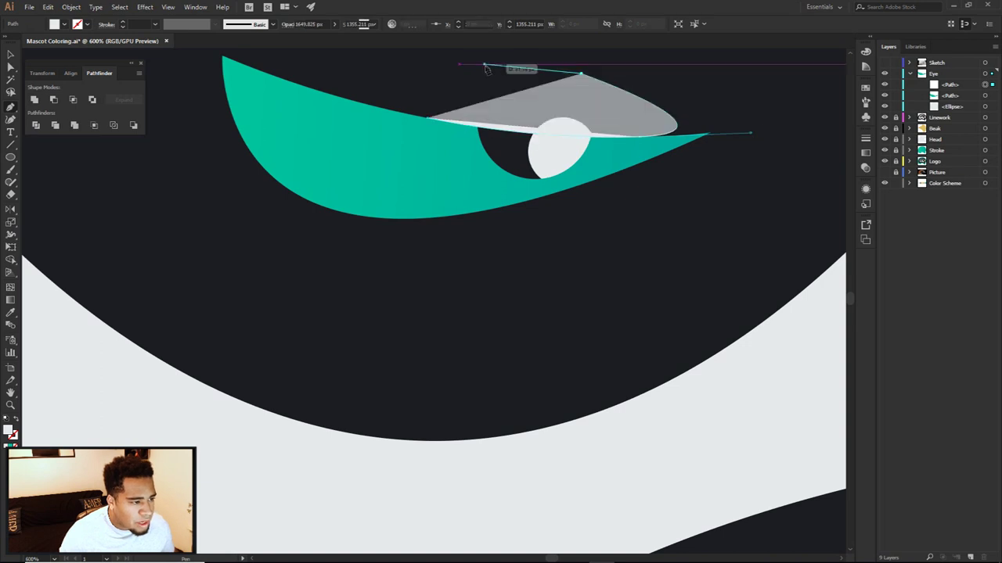
pyautogui.click(484, 64)
pyautogui.press('a')
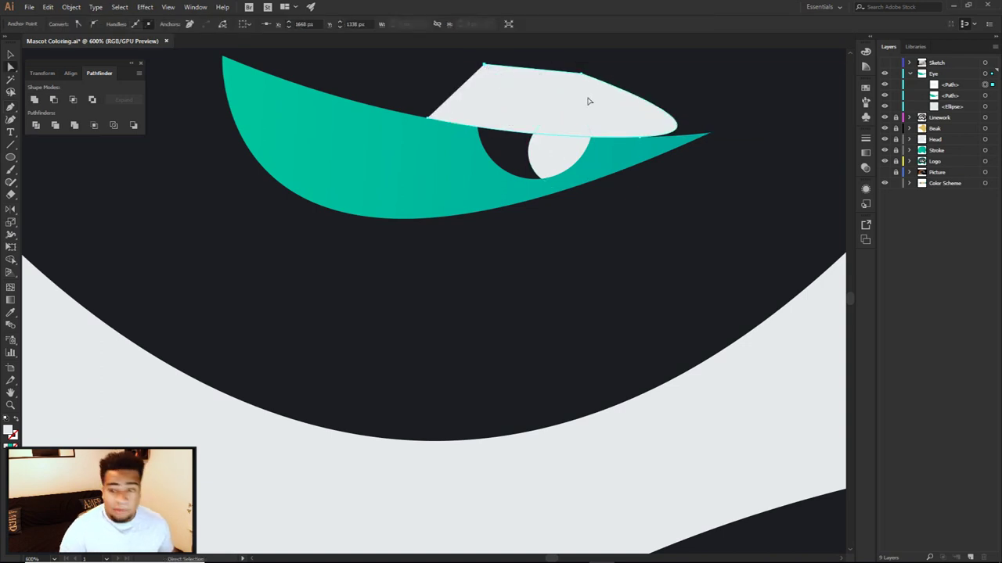
# Step: Trim the highlight circle along the eye's upper edge with Shape Builder, removing the covering shape and the protruding part
pyautogui.click(561, 148)
pyautogui.hotkey('shift', 'm')
pyautogui.keyDown('alt'); pyautogui.moveTo(589, 103); pyautogui.dragTo(558, 129); pyautogui.keyUp('alt')
pyautogui.press('a')
pyautogui.click(634, 127)
pyautogui.scroll(-8, 664, 238)
pyautogui.press('a')
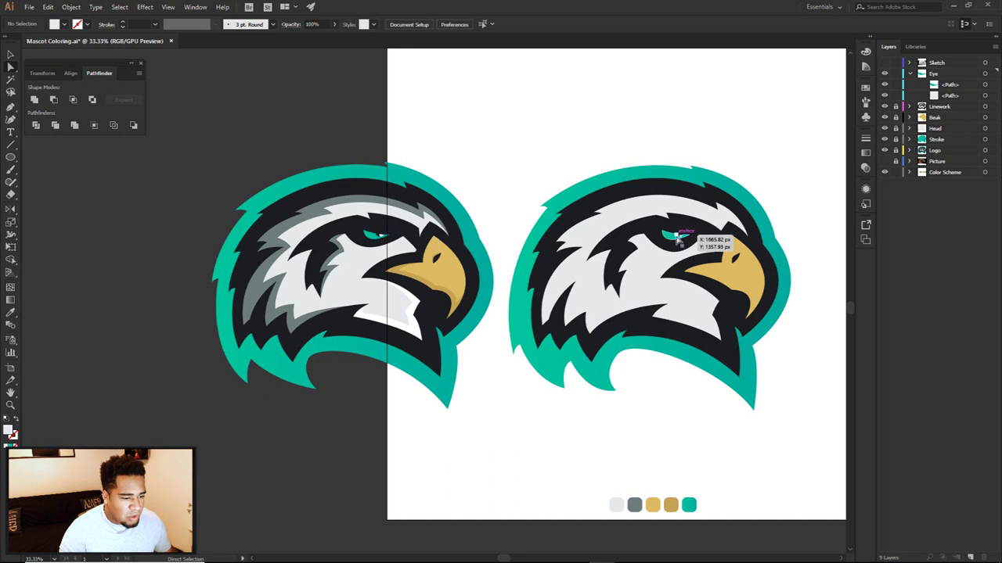
# Step: Unlock the Linework layer and flatten the curve beneath the eye by adjusting the handle of its beak-side anchor
pyautogui.scroll(9, 689, 246)
pyautogui.scroll(-3, 704, 235)
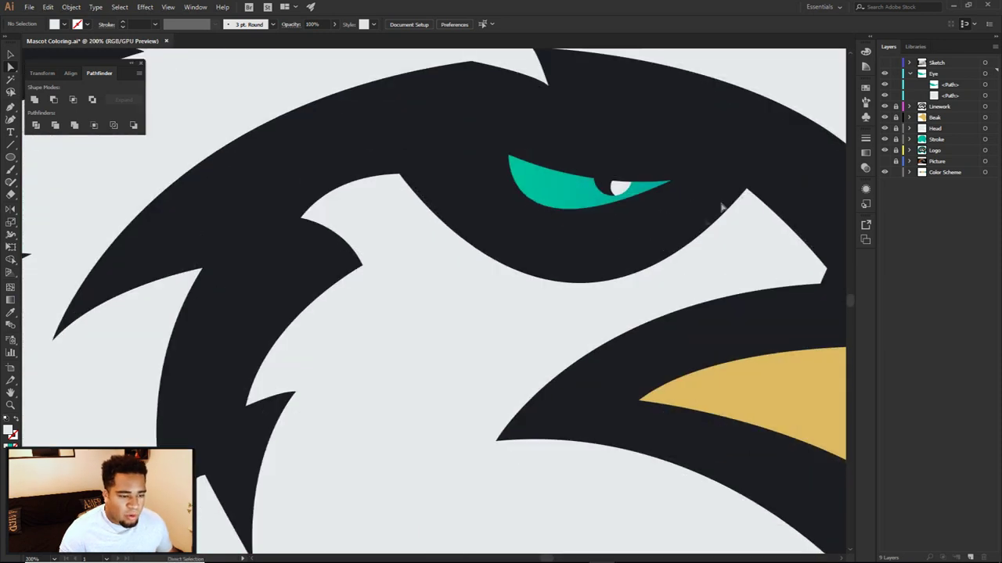
pyautogui.click(896, 107)
pyautogui.click(748, 198)
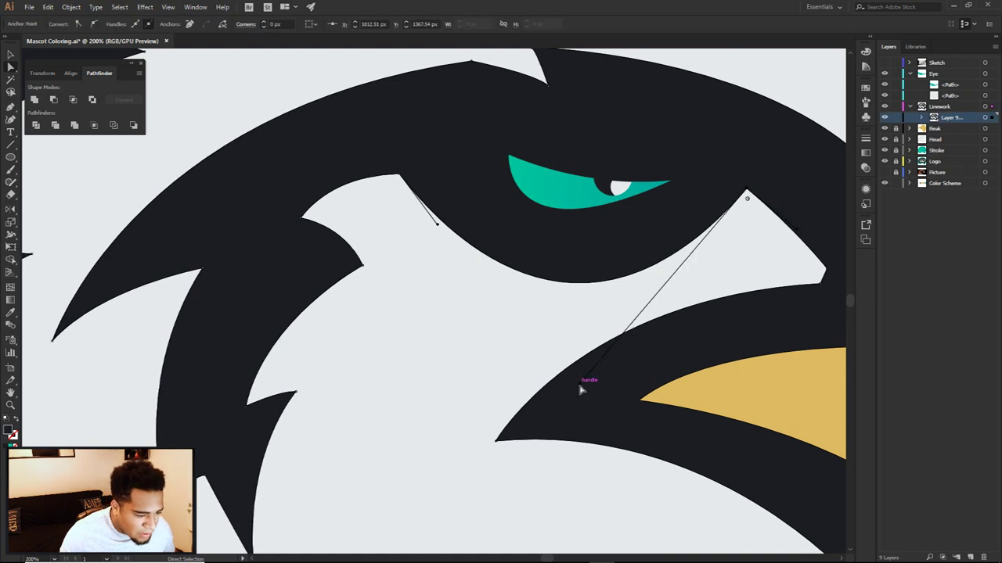
pyautogui.moveTo(580, 384); pyautogui.dragTo(542, 340)
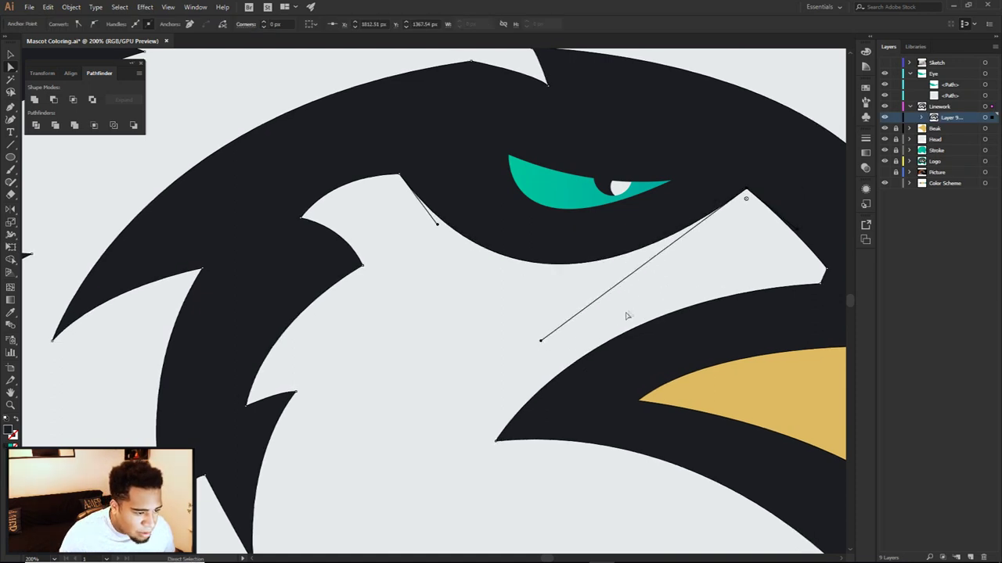
pyautogui.click(626, 316)
pyautogui.scroll(-2, 630, 314)
pyautogui.hotkey('ctrl', '0')
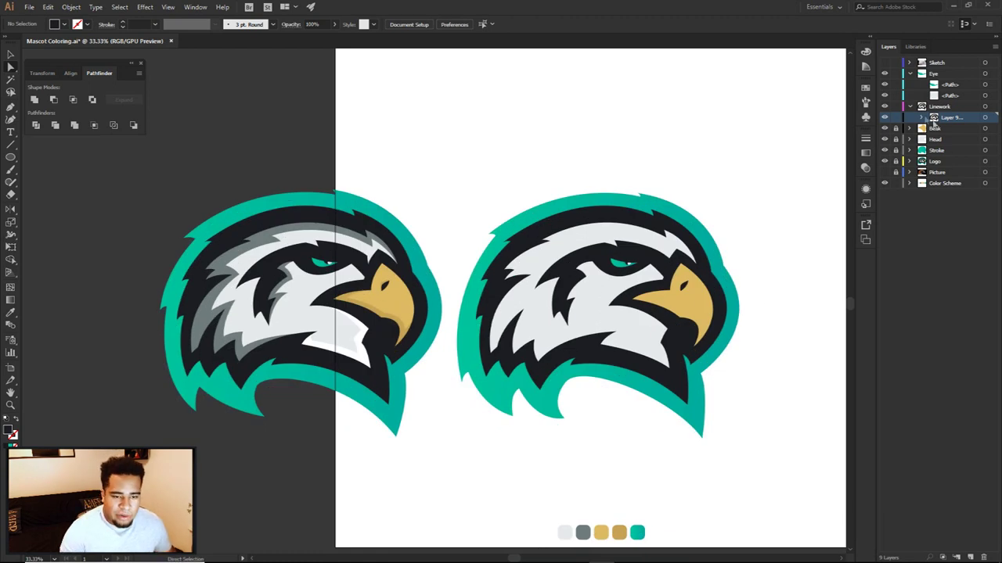
# Step: Collapse the Eye and Linework layers, and lock and hide the layers from Eye through Stroke
pyautogui.click(909, 74)
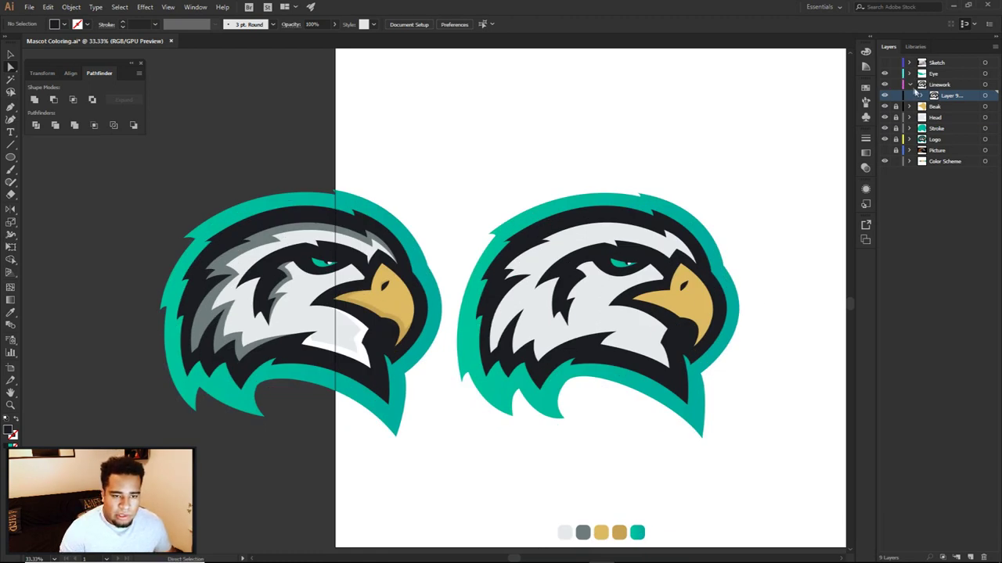
pyautogui.click(909, 84)
pyautogui.moveTo(885, 73); pyautogui.dragTo(894, 133)
# Step: Move all artwork of the Logo layer onto the artboard over the working eagle's position, and lock and collapse the layer
pyautogui.click(985, 129)
pyautogui.moveTo(363, 285); pyautogui.dragTo(663, 286)
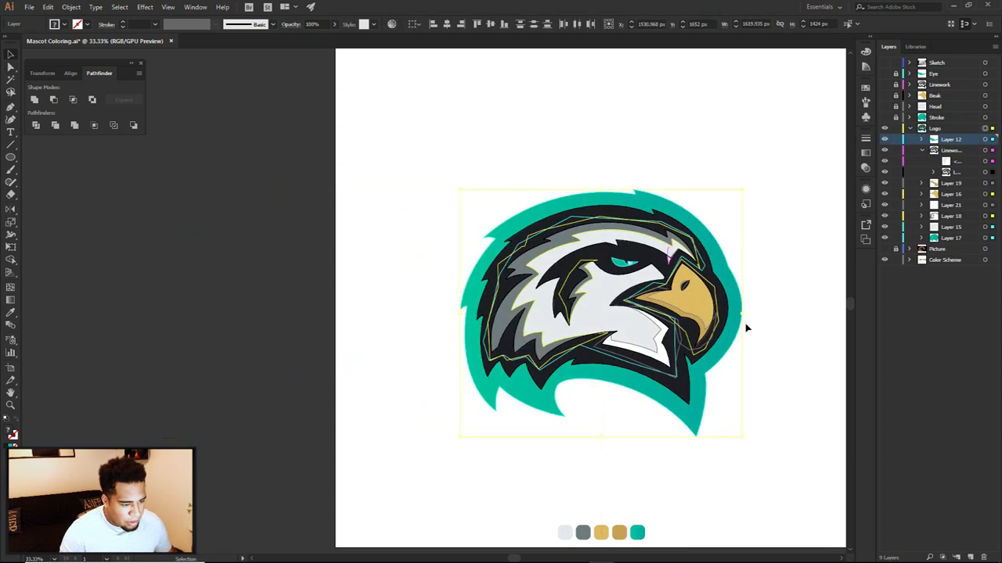
pyautogui.click(768, 332)
pyautogui.click(909, 129)
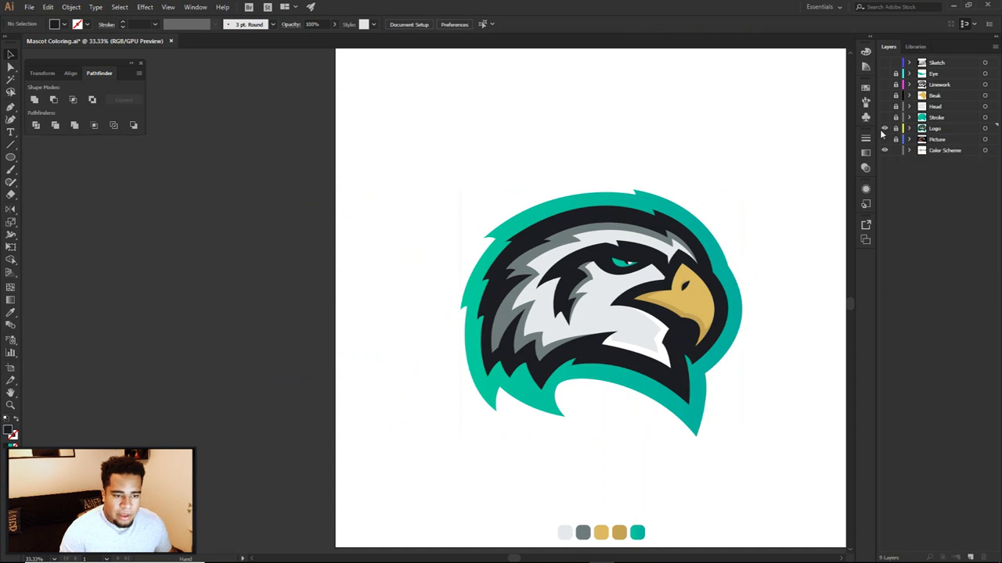
pyautogui.moveTo(787, 182); pyautogui.dragTo(730, 171)
# Step: Hide the Logo layer, show the layers from Eye through Stroke, and place Linework directly beneath Eye
pyautogui.click(886, 128)
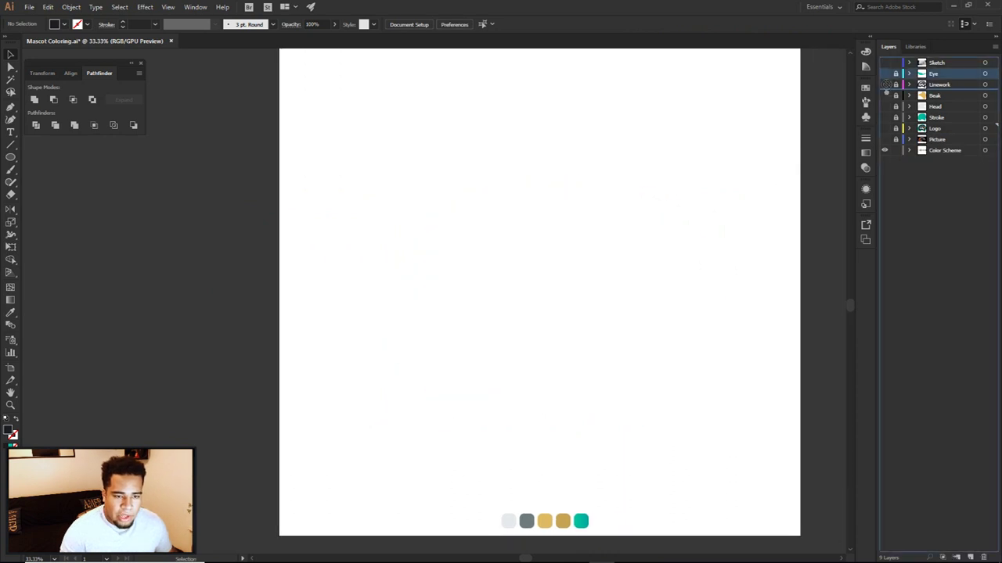
pyautogui.click(886, 117)
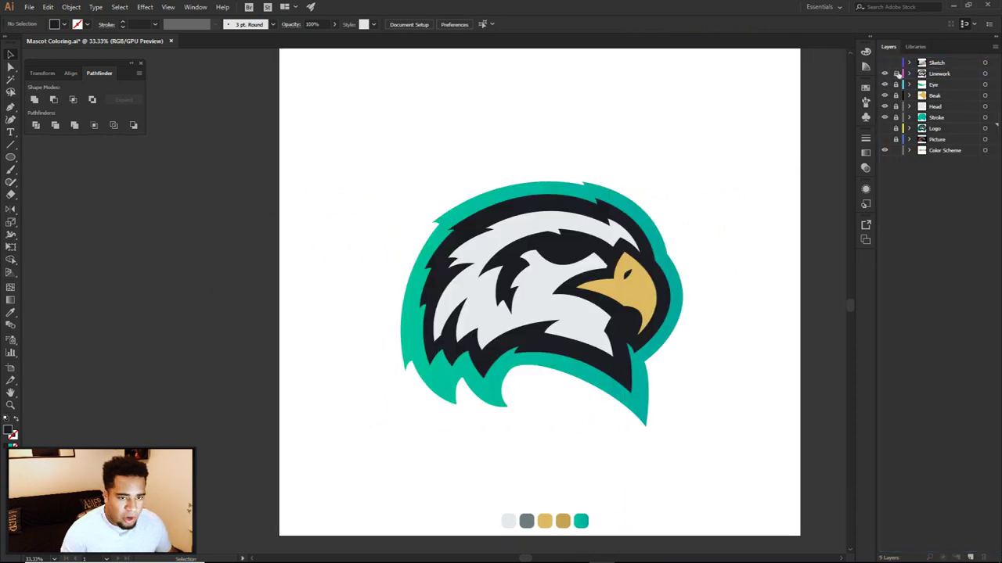
pyautogui.moveTo(942, 75); pyautogui.dragTo(941, 91)
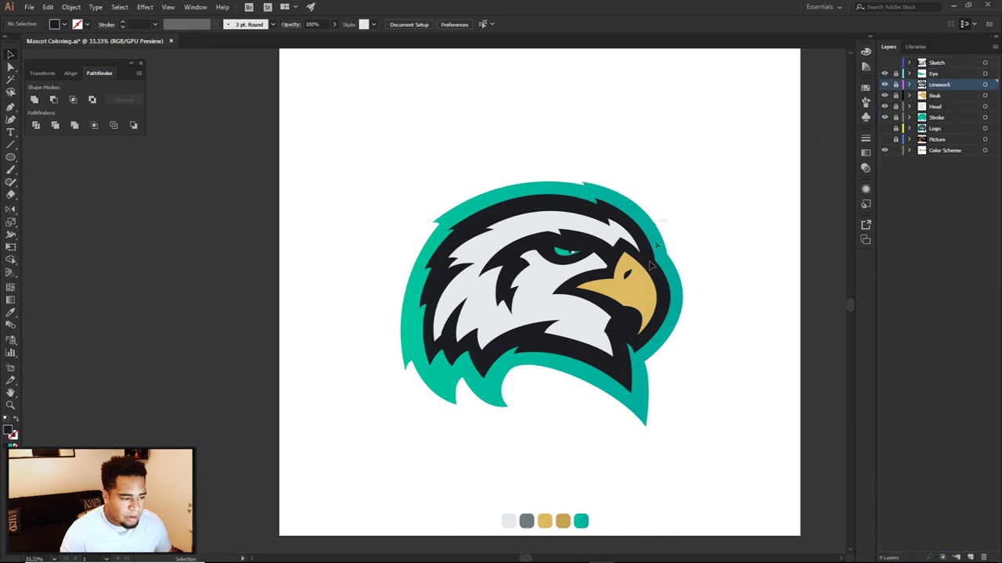
pyautogui.scroll(1, 587, 270)
pyautogui.scroll(1, 712, 312)
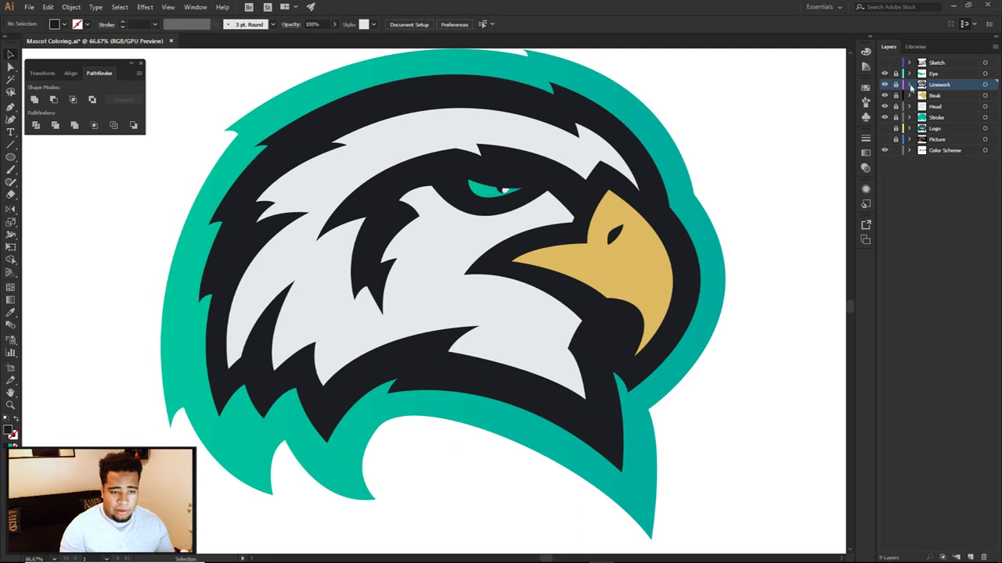
# Step: Show the Logo layer in place of the working layers and examine the reference's white jaw highlight and gray feather shading
pyautogui.moveTo(886, 105); pyautogui.dragTo(887, 137)
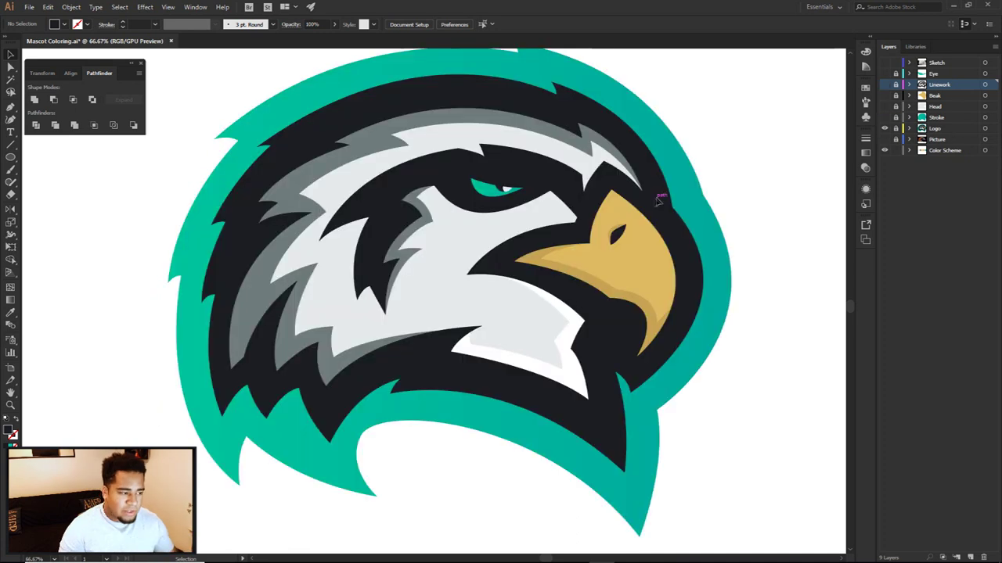
pyautogui.moveTo(673, 196); pyautogui.dragTo(726, 197)
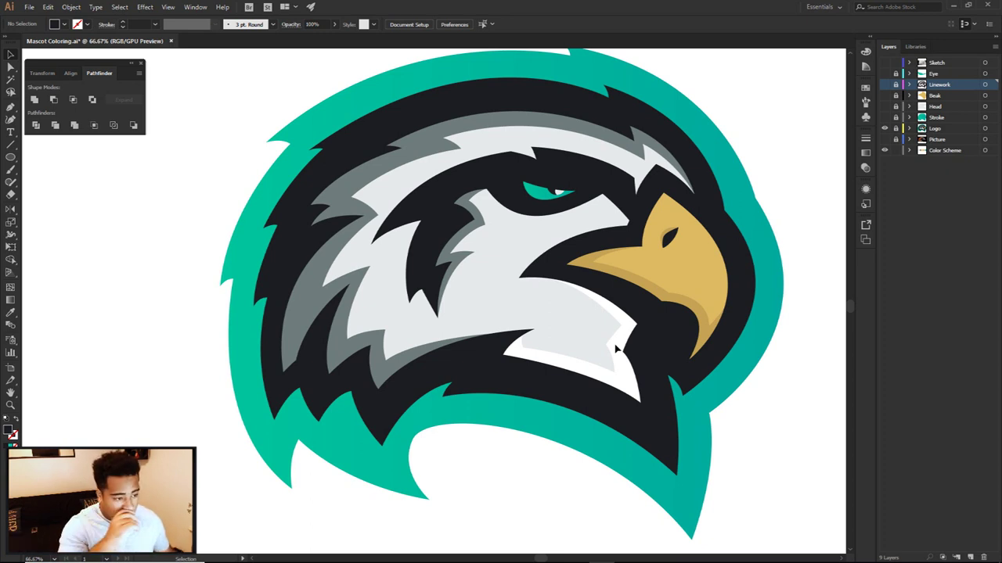
pyautogui.scroll(2, 602, 314)
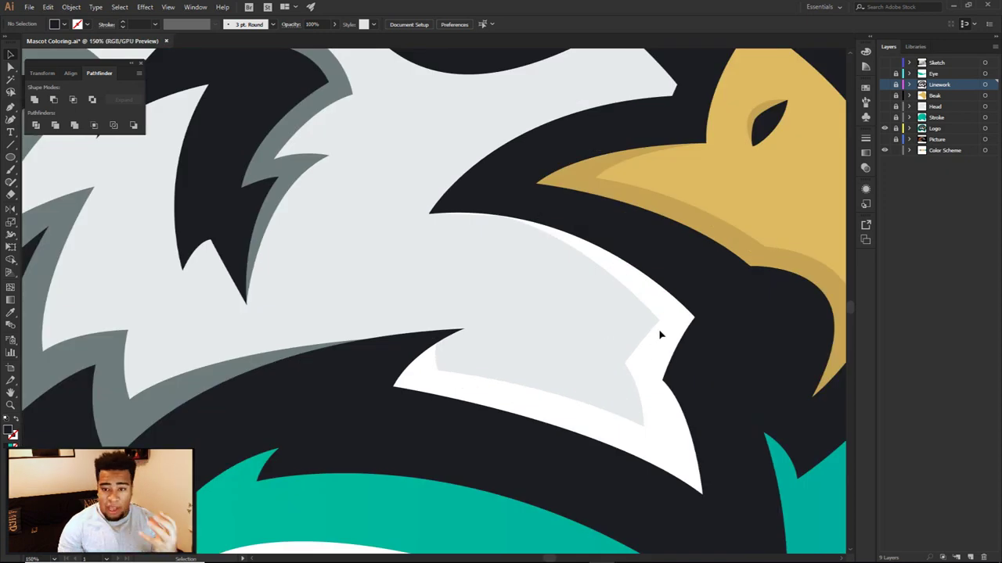
pyautogui.moveTo(306, 310); pyautogui.dragTo(575, 333)
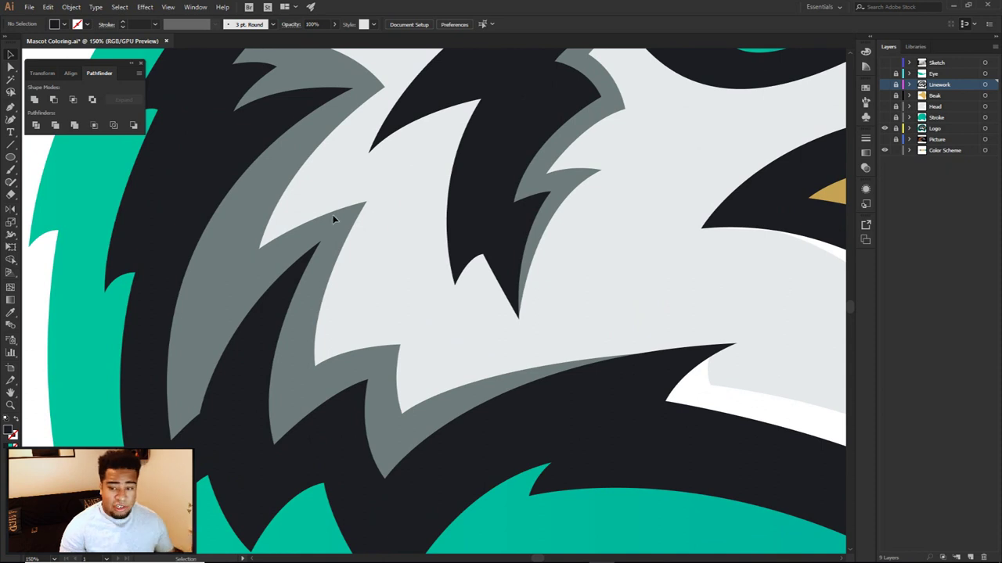
# Step: Recolor the Logo's outer feather shading to a lighter gray, #bec6c6
pyautogui.click(653, 180)
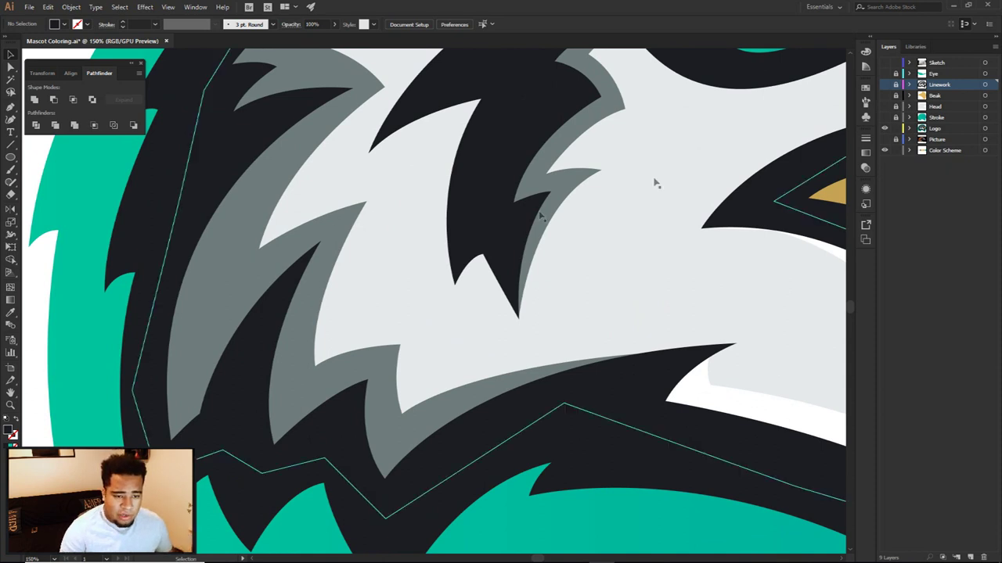
pyautogui.doubleClick(7, 430)
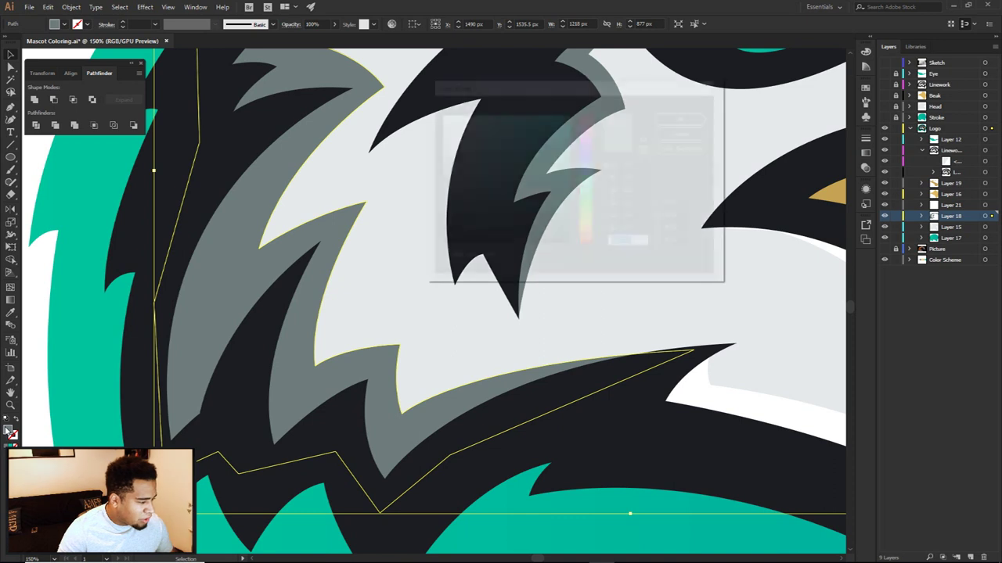
pyautogui.moveTo(451, 173); pyautogui.dragTo(443, 141)
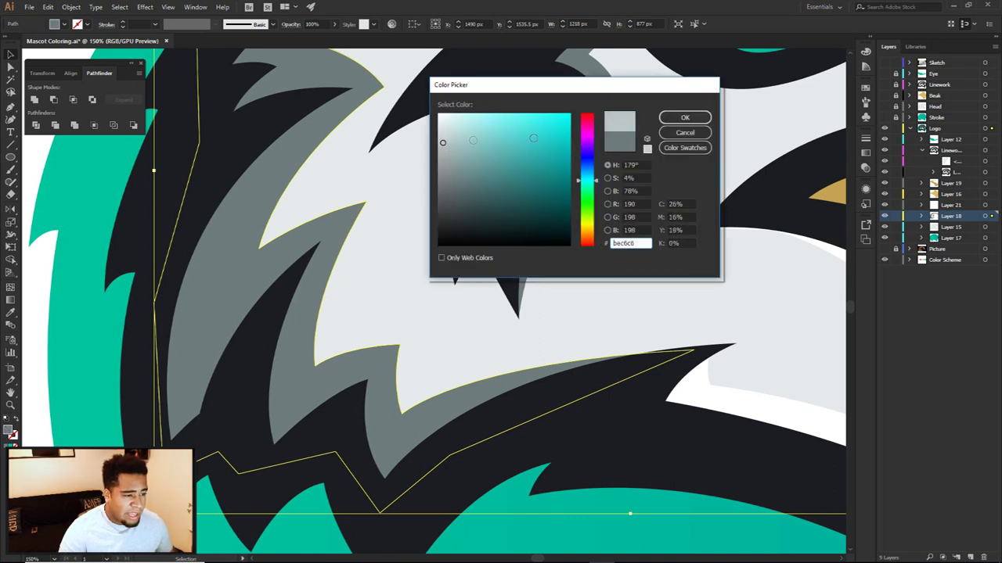
pyautogui.click(684, 119)
pyautogui.press('a')
pyautogui.click(652, 257)
pyautogui.scroll(-4, 649, 264)
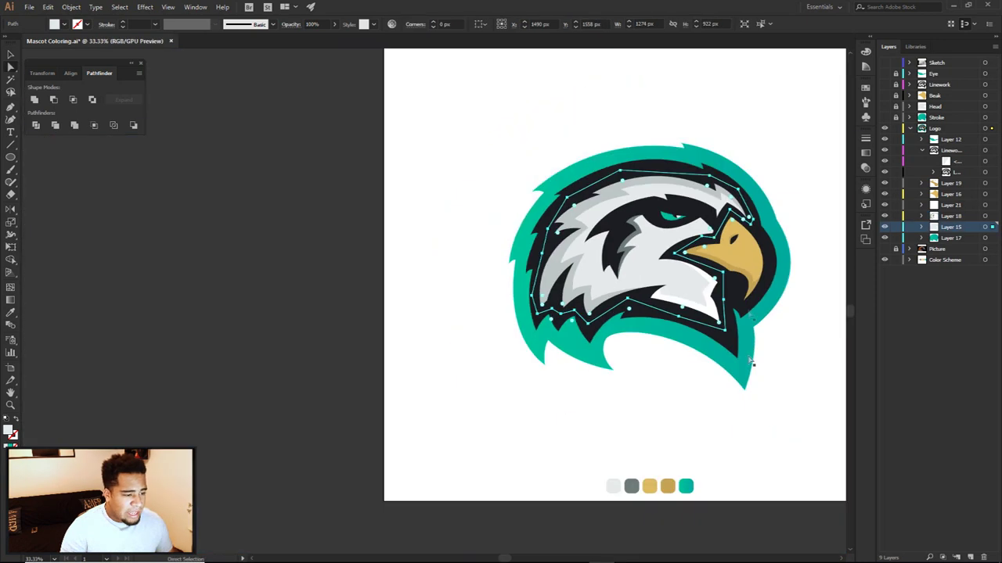
# Step: Match the face shading behind the eye to the feather shading's light gray with the Eyedropper
pyautogui.click(735, 420)
pyautogui.scroll(1, 737, 405)
pyautogui.moveTo(729, 397); pyautogui.dragTo(688, 431)
pyautogui.scroll(1, 538, 190)
pyautogui.click(537, 191)
pyautogui.press('i')
pyautogui.click(470, 314)
pyautogui.press('a')
pyautogui.click(558, 430)
pyautogui.moveTo(558, 430); pyautogui.dragTo(539, 462)
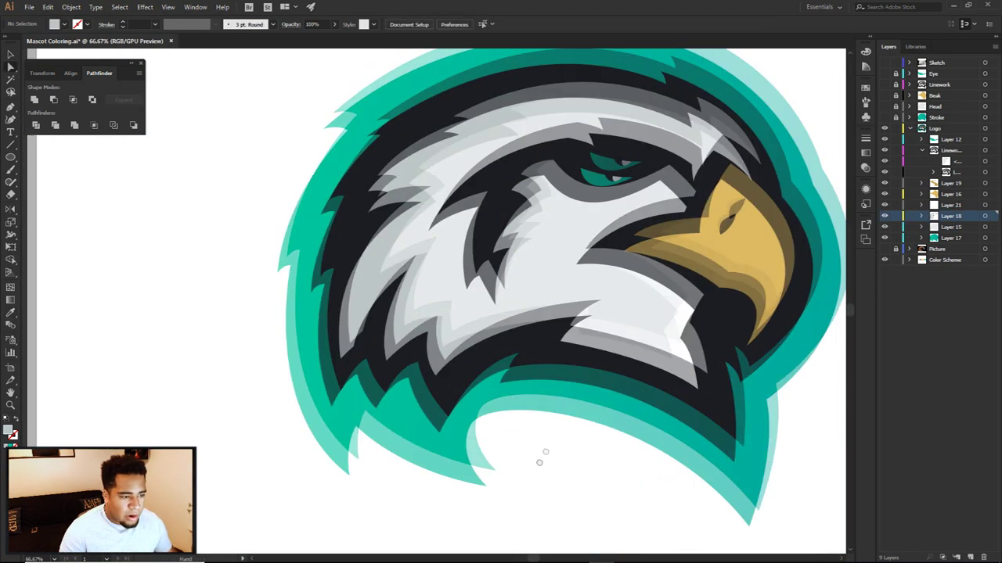
pyautogui.scroll(-1, 539, 462)
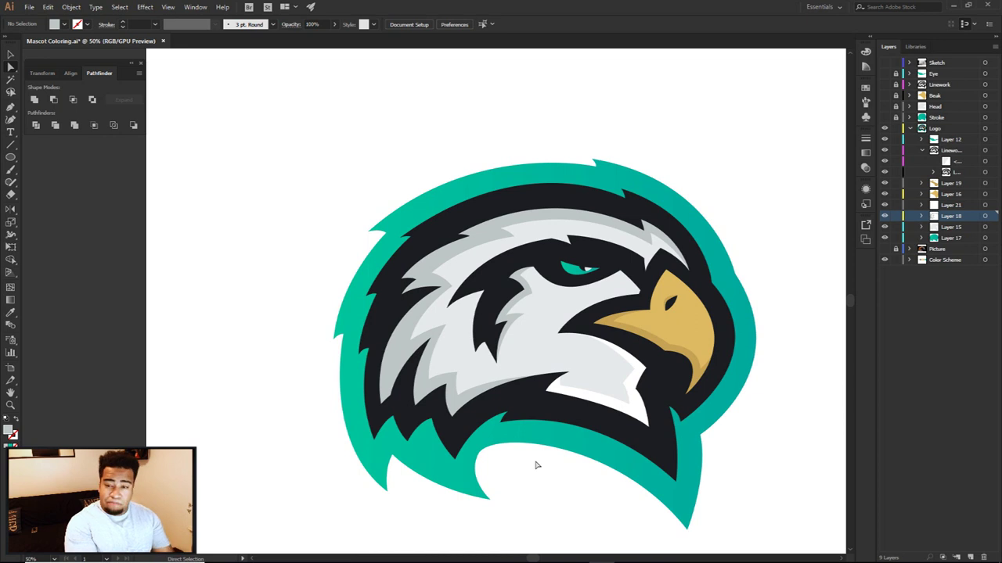
# Step: Undo the light gray recoloring of the feather and face shading, and clear the selection
pyautogui.hotkey('ctrl', 'z')
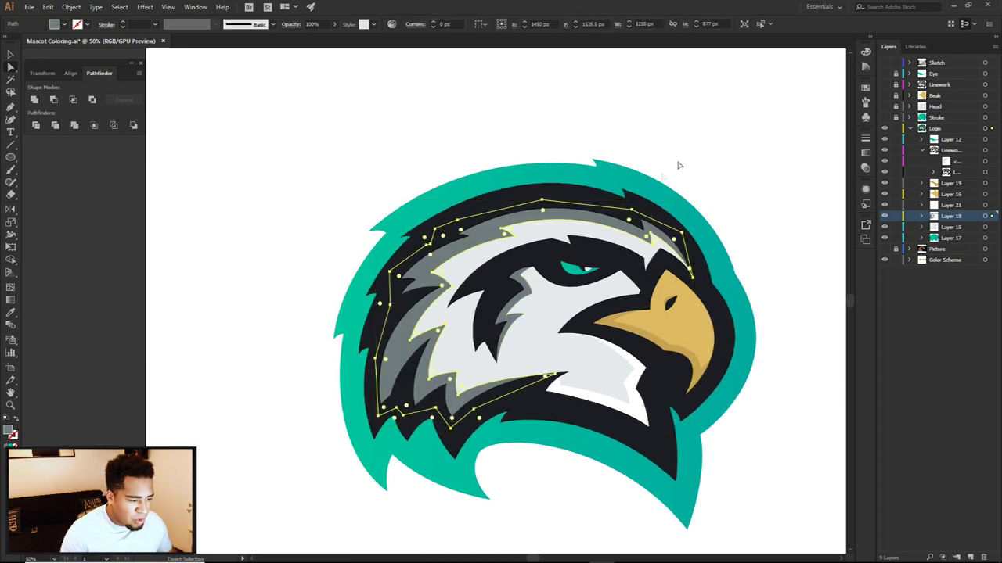
pyautogui.click(697, 175)
pyautogui.moveTo(699, 176); pyautogui.dragTo(680, 130)
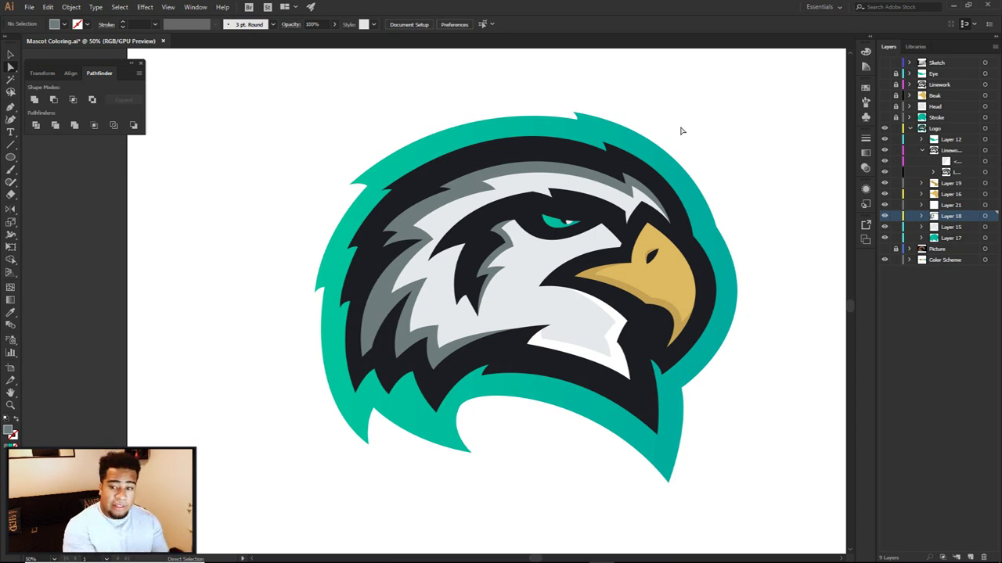
# Step: Recolor the eagle's light gray head base shape to a light brown, #af8051
pyautogui.click(451, 198)
pyautogui.scroll(2, 449, 202)
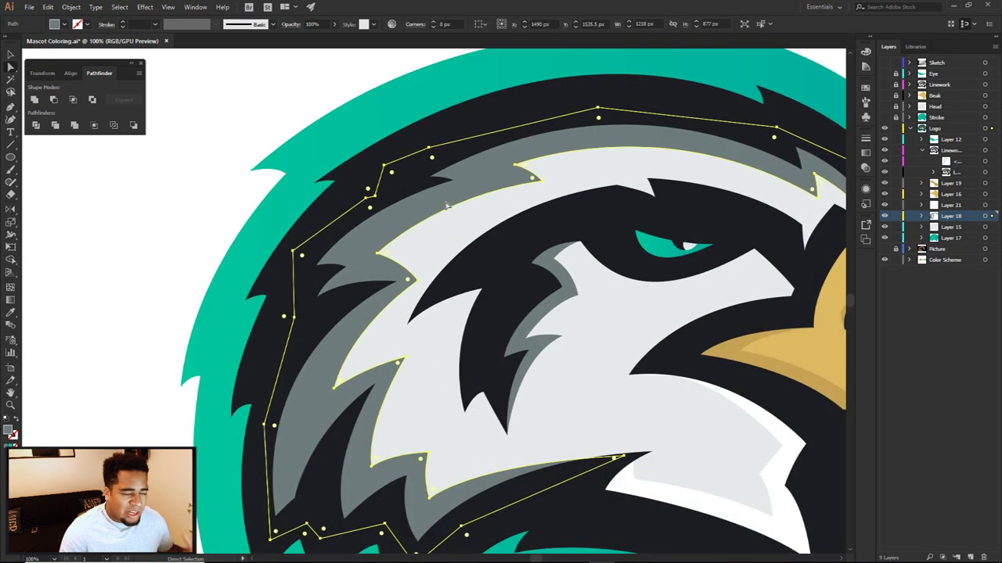
pyautogui.click(414, 345)
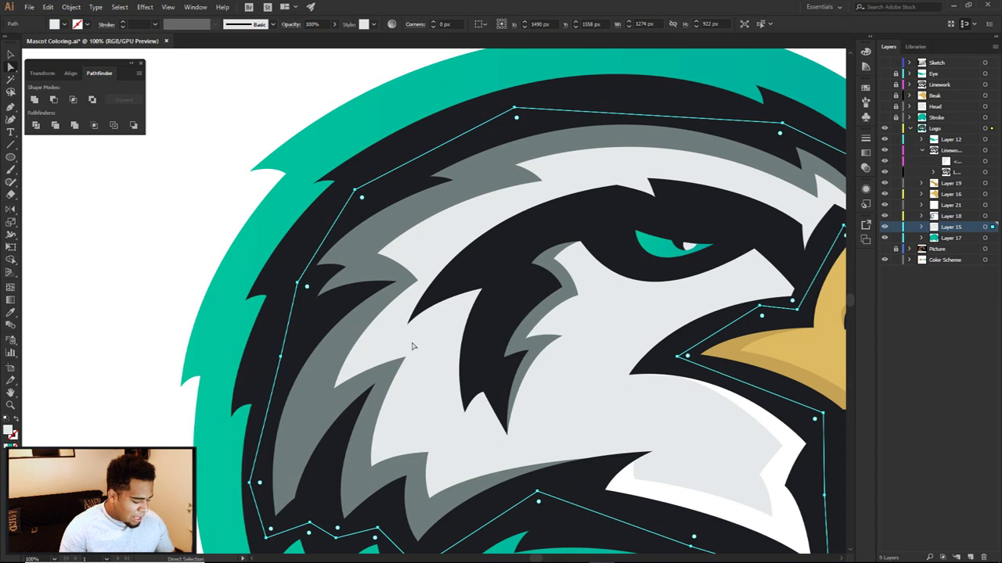
pyautogui.doubleClick(10, 431)
pyautogui.click(586, 235)
pyautogui.moveTo(539, 195); pyautogui.dragTo(529, 191)
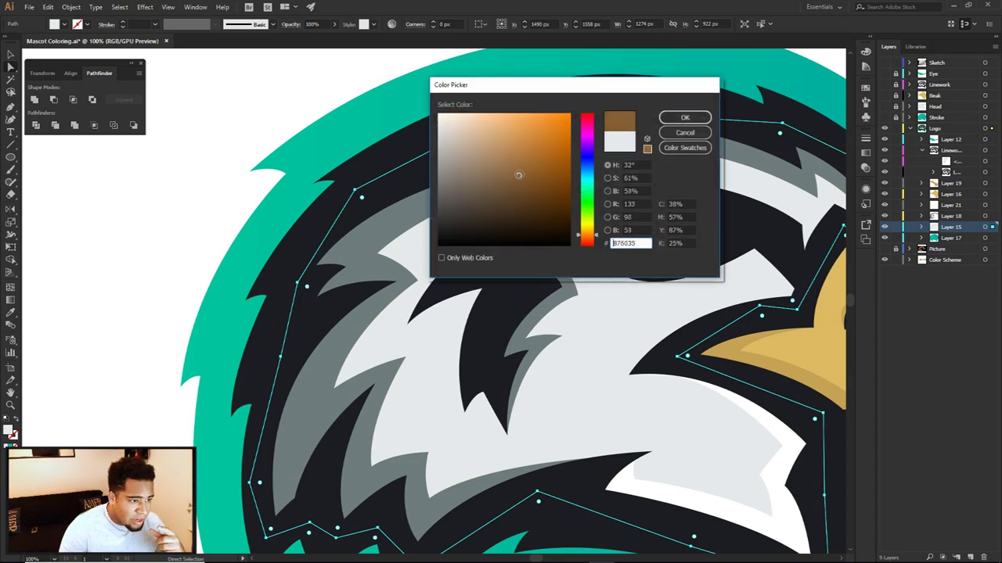
pyautogui.click(685, 117)
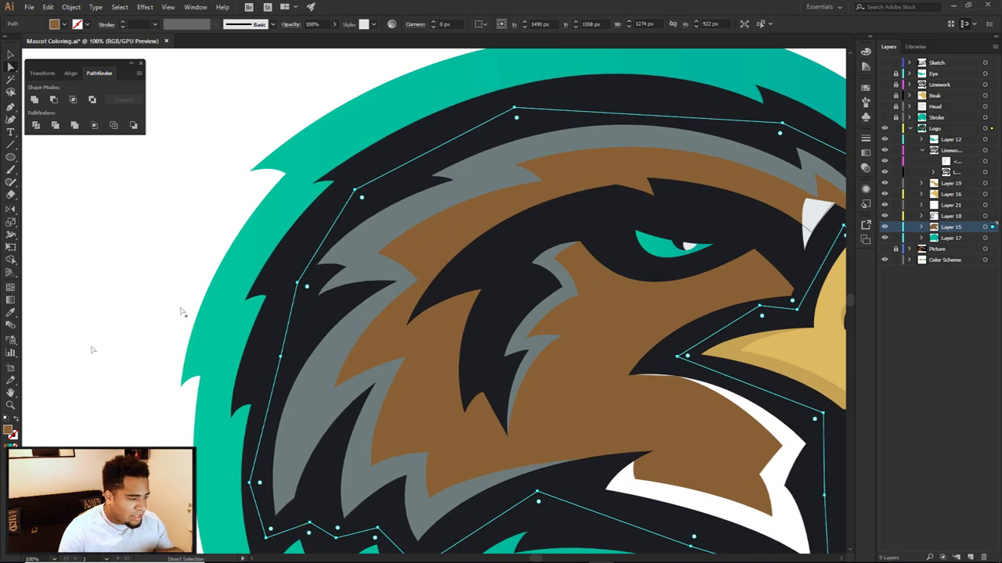
pyautogui.doubleClick(9, 429)
pyautogui.moveTo(518, 175); pyautogui.dragTo(509, 154)
pyautogui.click(674, 119)
pyautogui.click(112, 219)
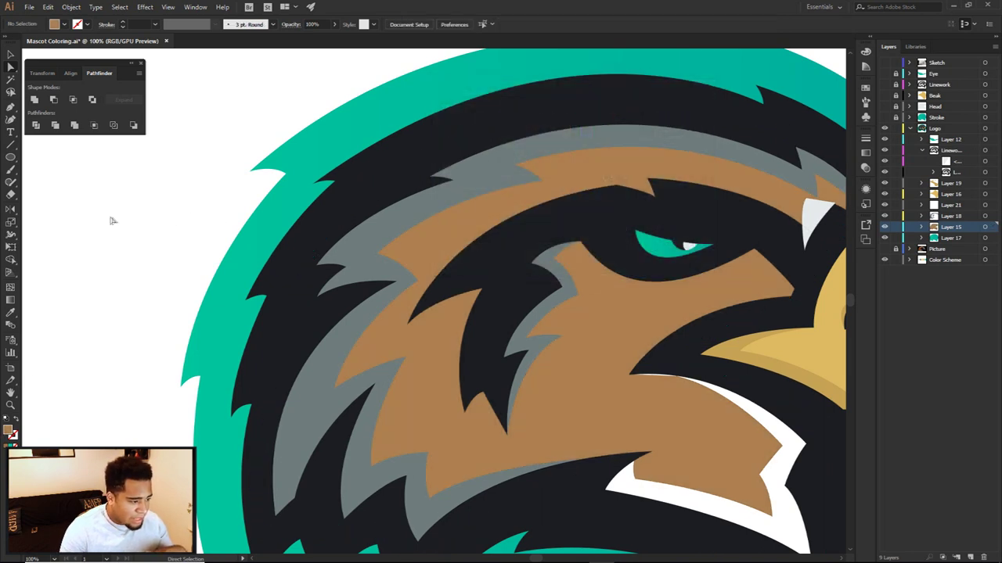
# Step: Fill the outer feather shading with the head's light brown using the Eyedropper
pyautogui.click(399, 227)
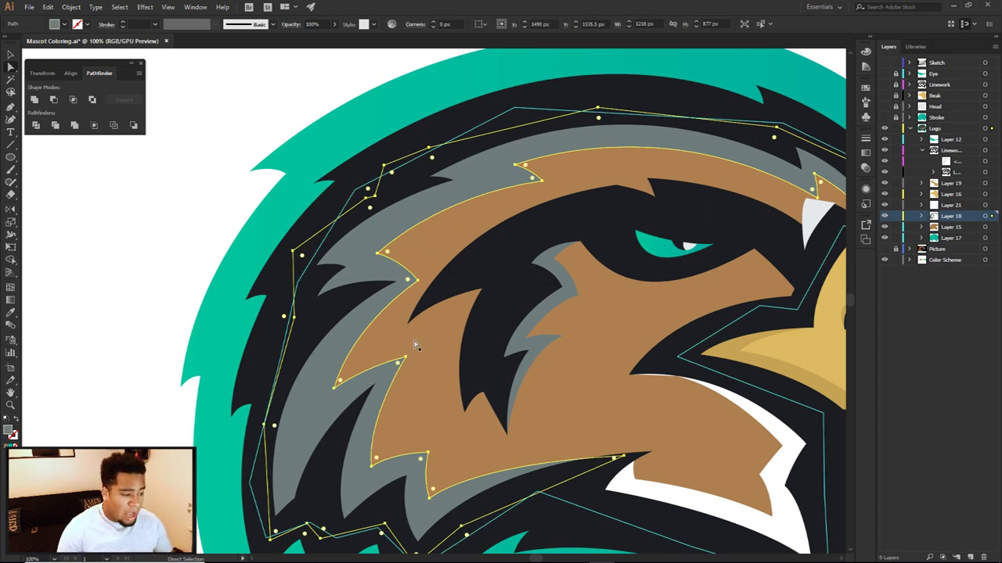
pyautogui.press('i')
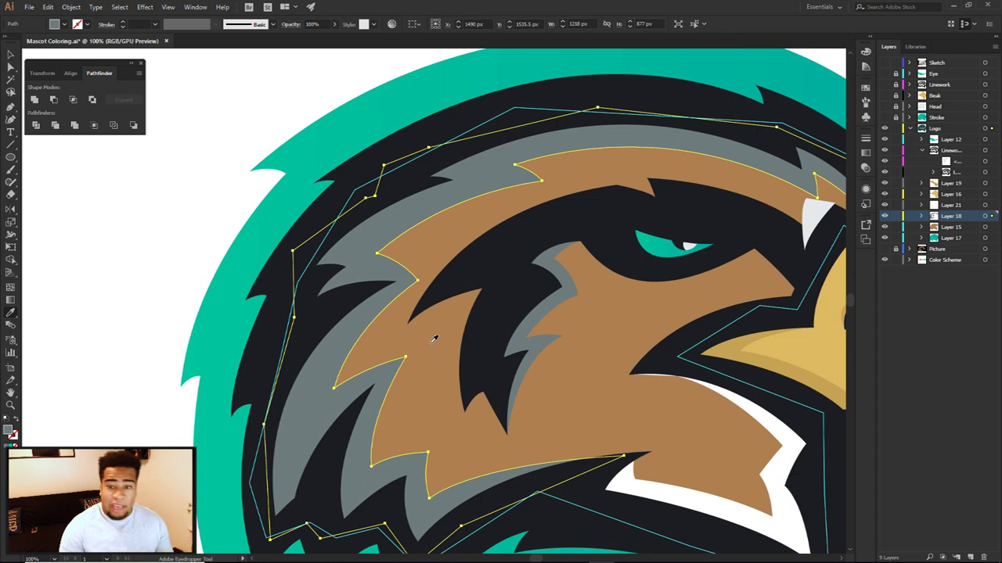
pyautogui.click(437, 338)
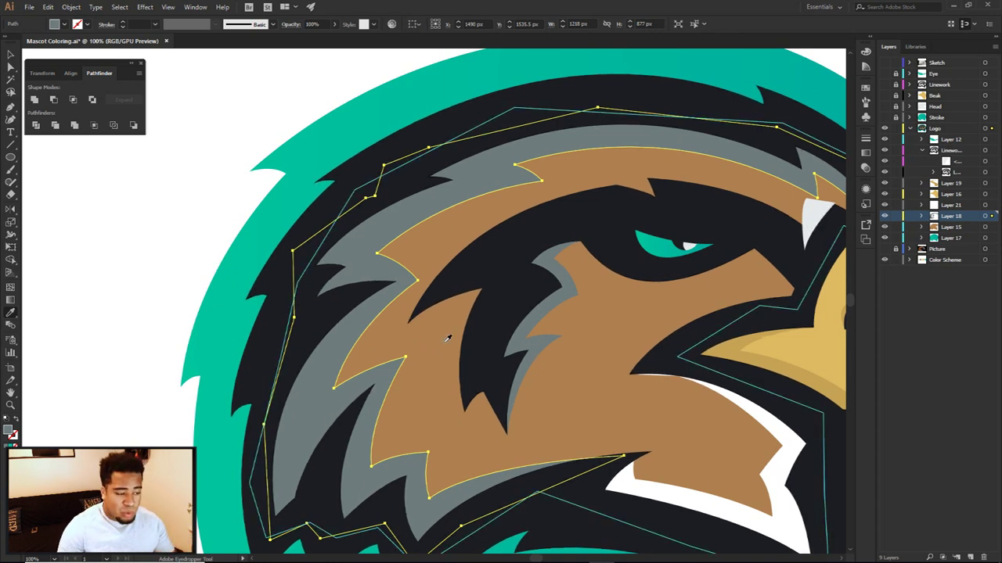
pyautogui.click(661, 249)
pyautogui.click(774, 349)
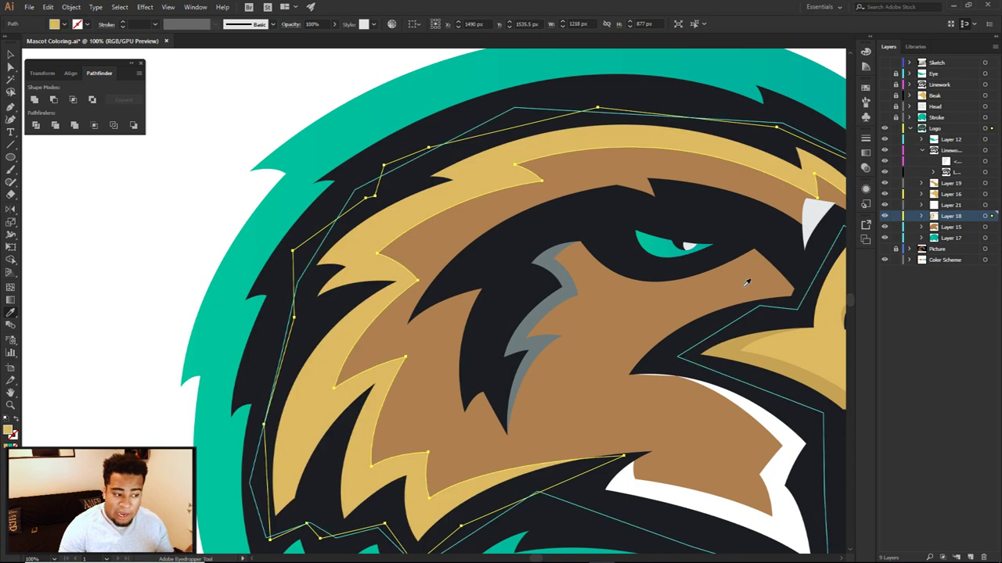
pyautogui.click(750, 286)
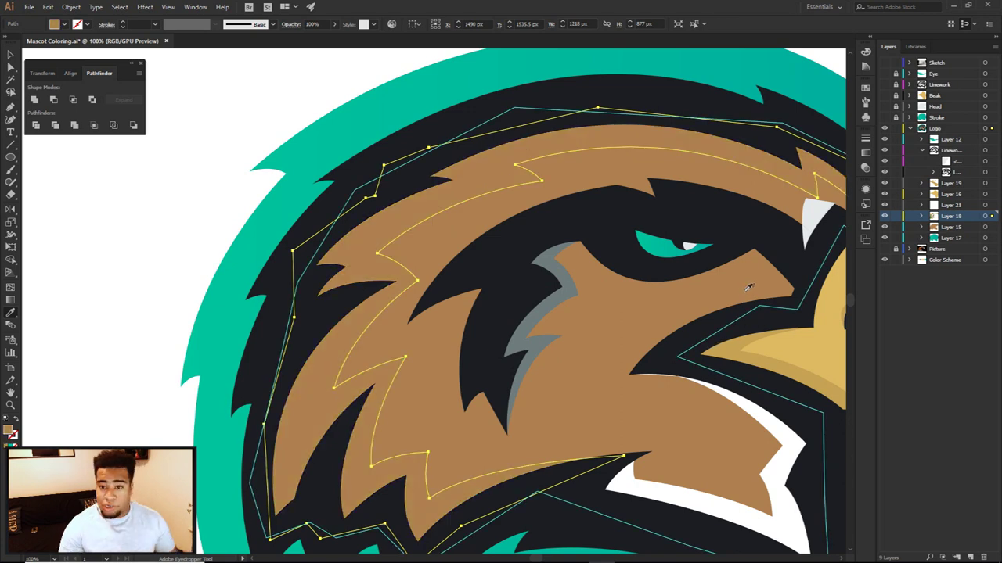
# Step: Darken the outer feather shading to a deeper, more saturated brown than the head base
pyautogui.doubleClick(8, 431)
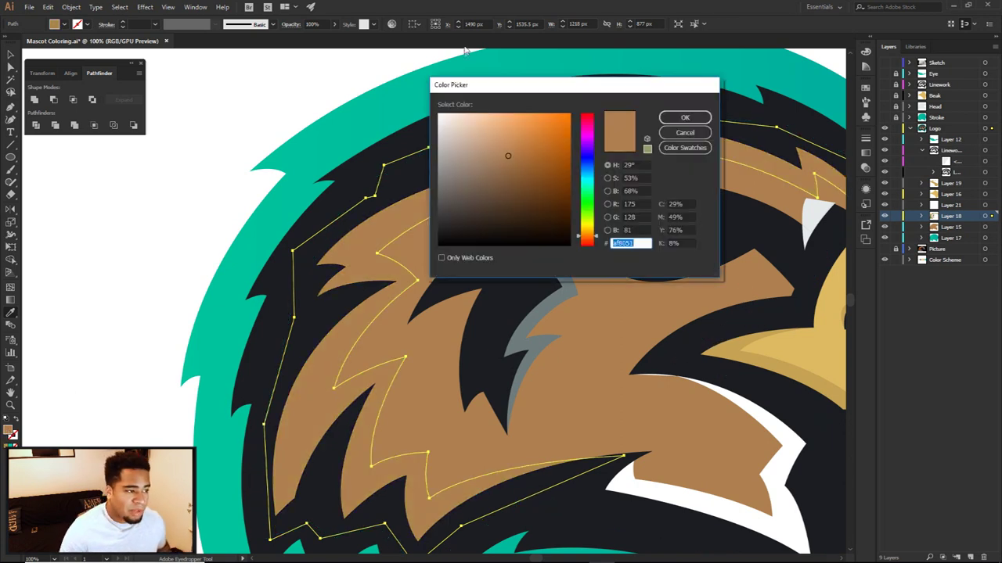
pyautogui.moveTo(467, 86); pyautogui.dragTo(560, 113)
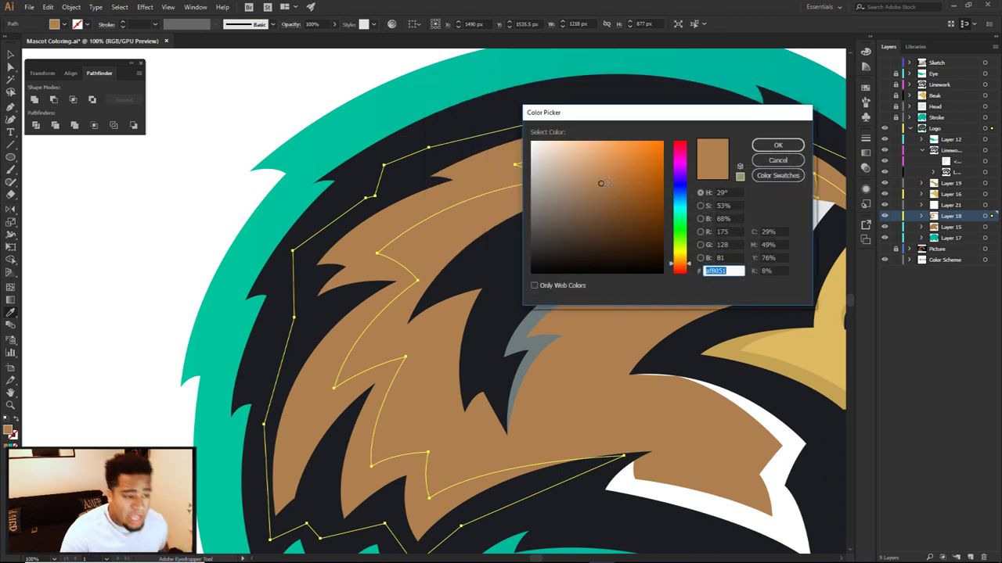
pyautogui.click(615, 197)
pyautogui.click(778, 144)
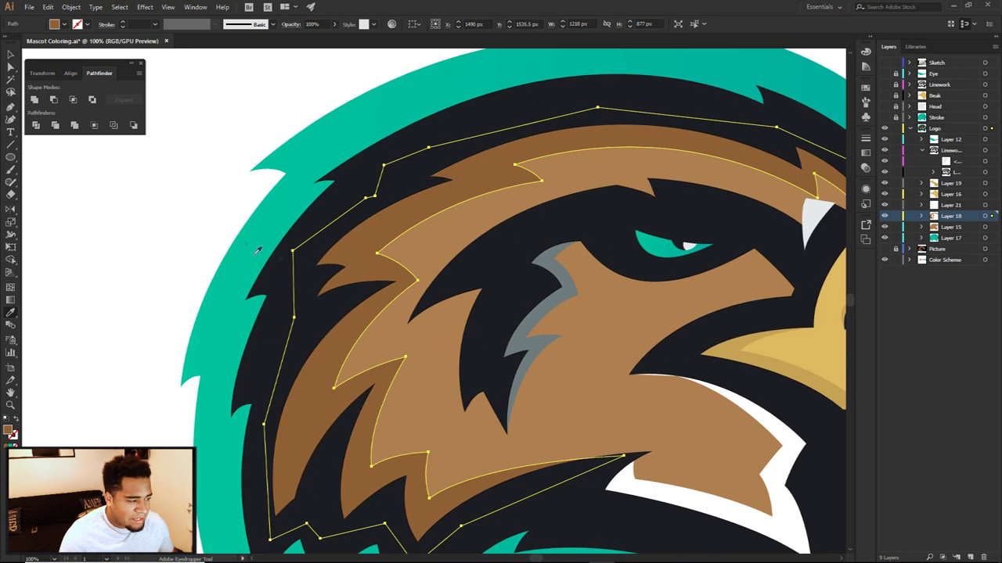
pyautogui.press('a')
pyautogui.click(208, 238)
pyautogui.scroll(-2, 321, 266)
pyautogui.moveTo(419, 302); pyautogui.dragTo(480, 285)
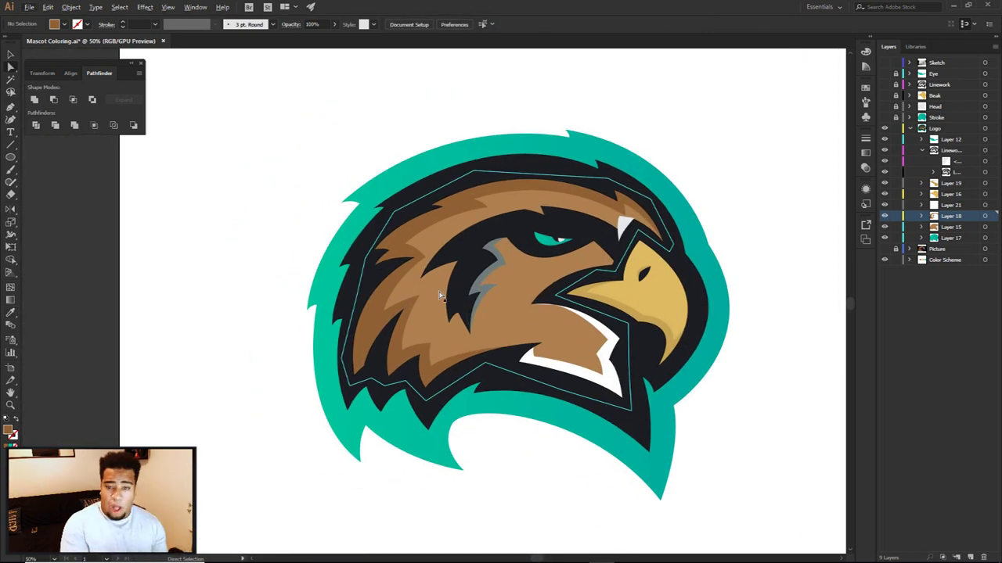
# Step: Change the outer feather shading to a darker, desaturated grayish brown
pyautogui.click(439, 296)
pyautogui.hotkey('ctrl', '+')
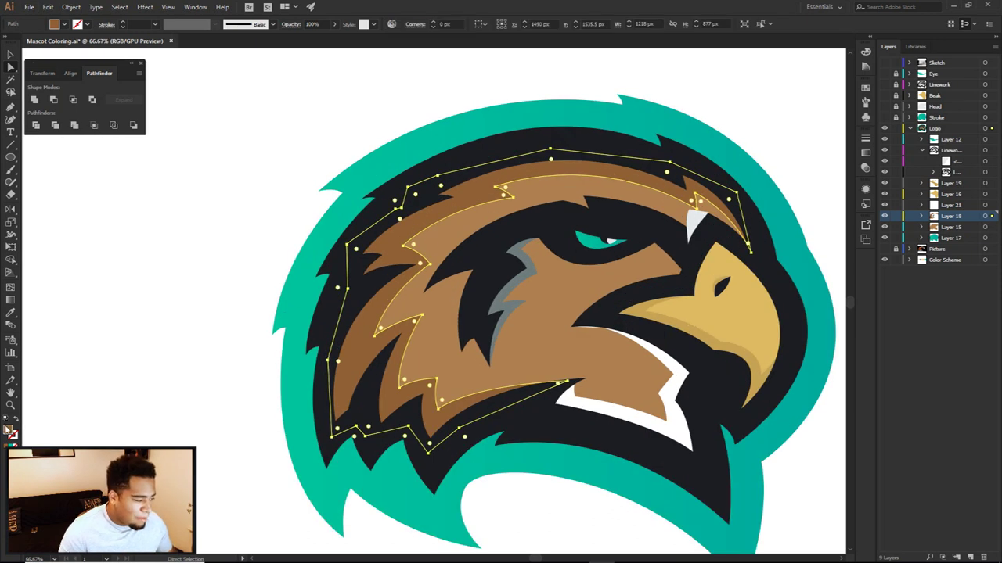
pyautogui.doubleClick(8, 430)
pyautogui.moveTo(602, 208); pyautogui.dragTo(579, 232)
pyautogui.click(778, 145)
pyautogui.hotkey('ctrl', 'shift', 'a')
pyautogui.hotkey('ctrl', '-')
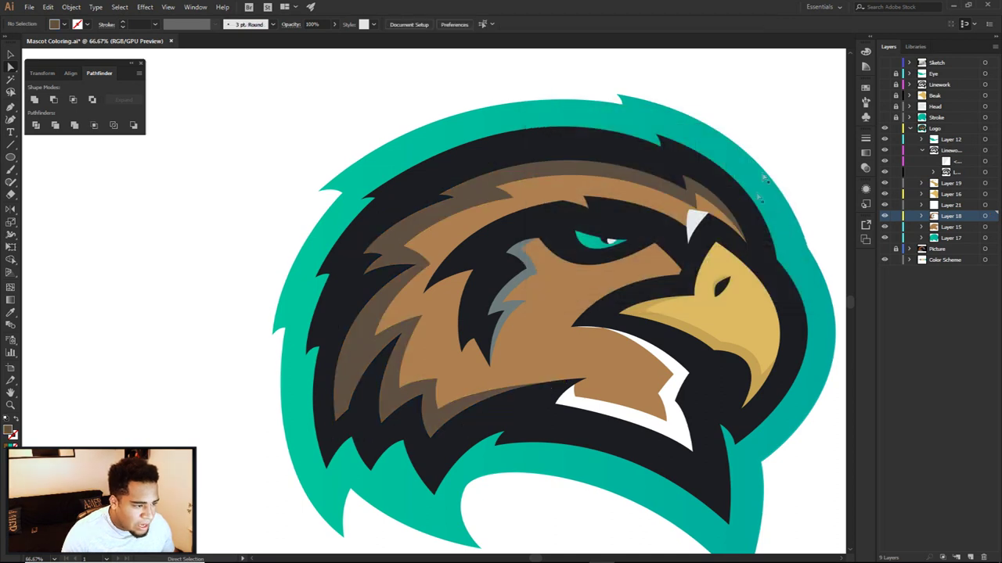
pyautogui.moveTo(762, 373); pyautogui.dragTo(709, 340)
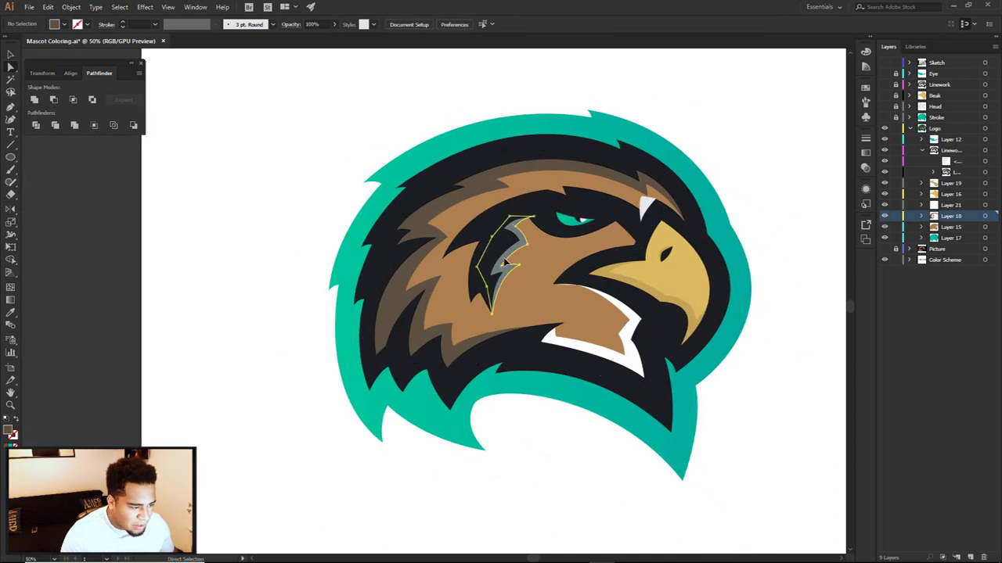
# Step: Match the gray face shading behind the eye to the outer feathers' grayish brown with the Eyedropper
pyautogui.click(505, 259)
pyautogui.press('i')
pyautogui.click(418, 306)
pyautogui.press('a')
pyautogui.click(574, 418)
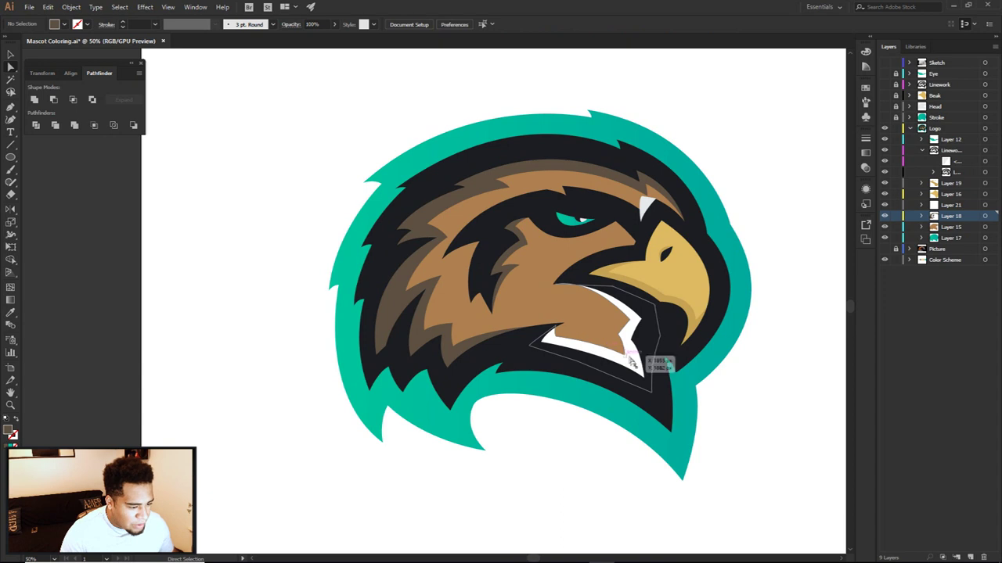
# Step: Sample the head's brown for the white jaw highlight and brighten it to a light peach tone
pyautogui.click(637, 360)
pyautogui.press('i')
pyautogui.click(594, 332)
pyautogui.doubleClick(10, 435)
pyautogui.moveTo(602, 184); pyautogui.dragTo(597, 156)
pyautogui.click(778, 146)
pyautogui.press('a')
pyautogui.click(757, 149)
pyautogui.moveTo(766, 196); pyautogui.dragTo(728, 215)
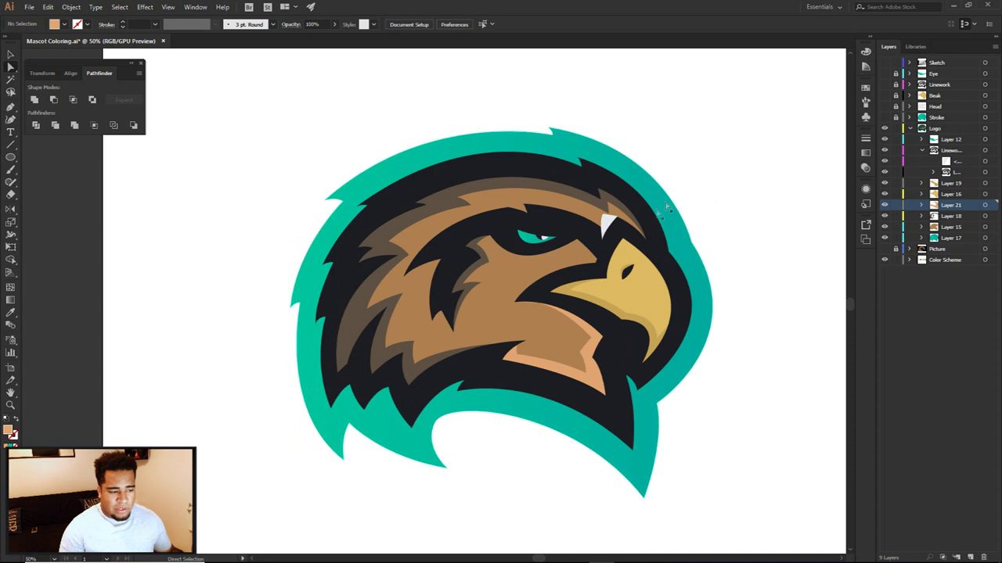
# Step: Fill the remaining light patch above the beak with the head's light brown using the Eyedropper
pyautogui.click(607, 227)
pyautogui.press('o')
pyautogui.press('i')
pyautogui.click(593, 211)
pyautogui.press('a')
pyautogui.click(734, 189)
pyautogui.moveTo(738, 212); pyautogui.dragTo(763, 198)
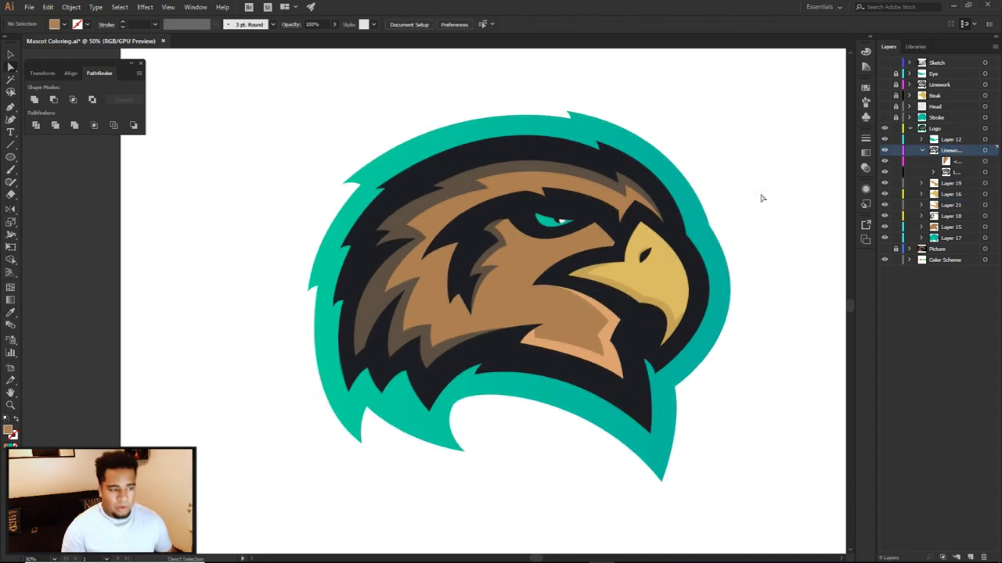
# Step: Change the teal outer stroke's linear gradient to run from red-orange to light orange using color swatches
pyautogui.click(712, 199)
pyautogui.click(866, 152)
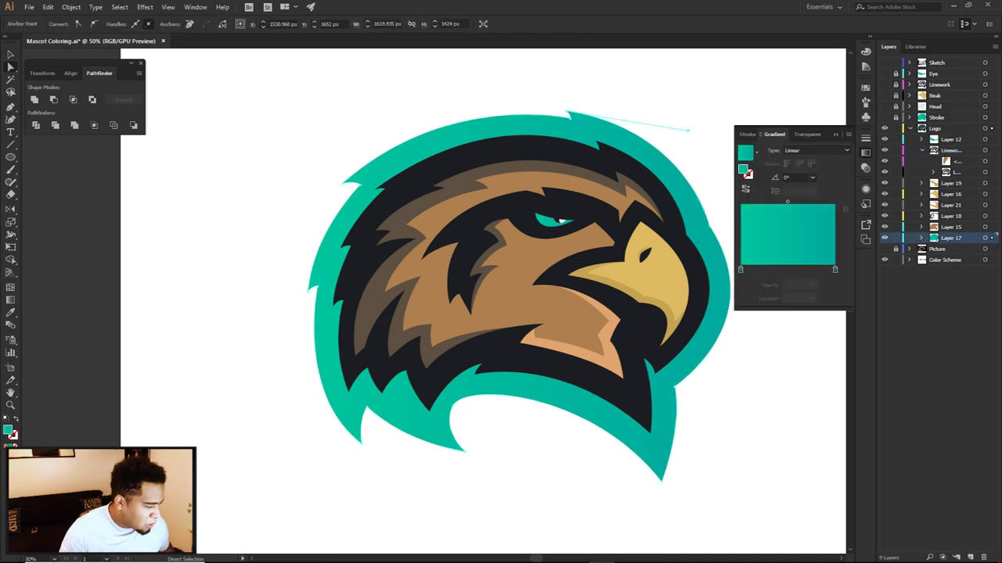
pyautogui.doubleClick(740, 269)
pyautogui.click(699, 324)
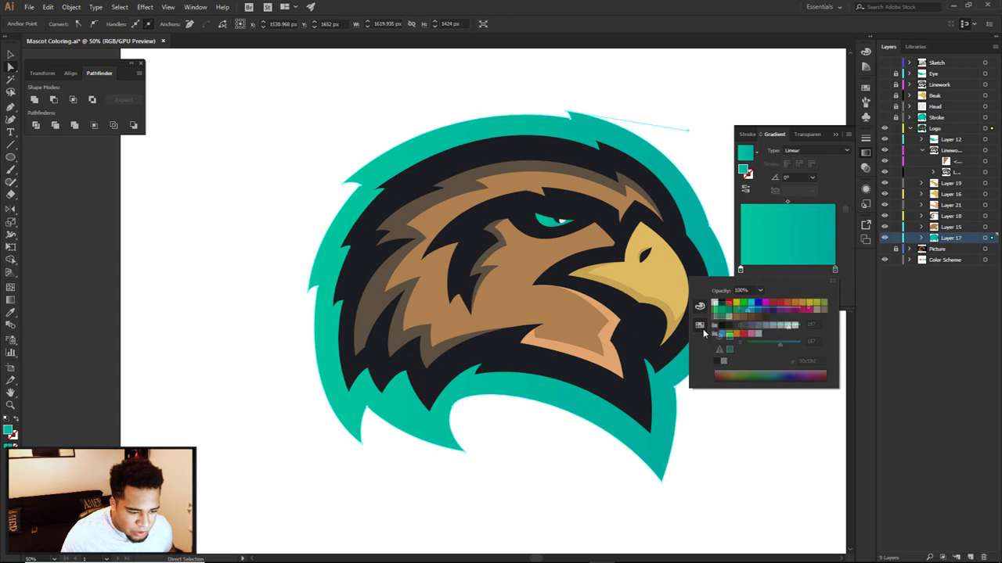
pyautogui.click(786, 303)
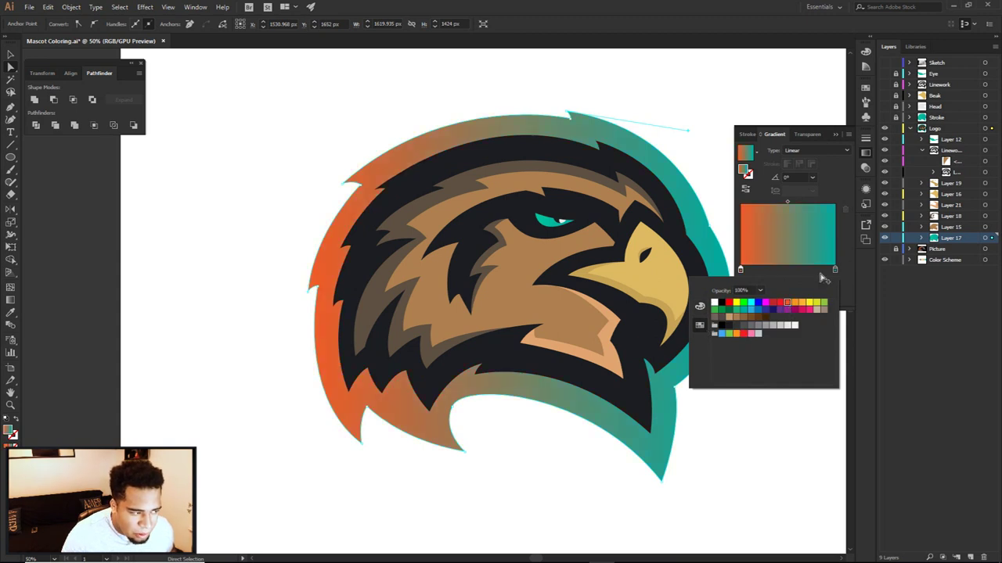
pyautogui.doubleClick(834, 270)
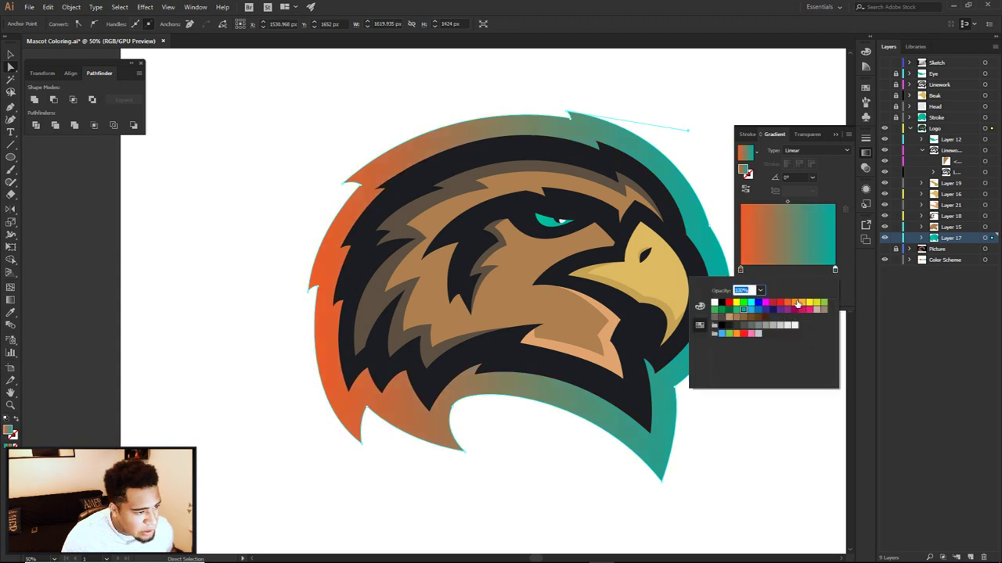
pyautogui.click(796, 303)
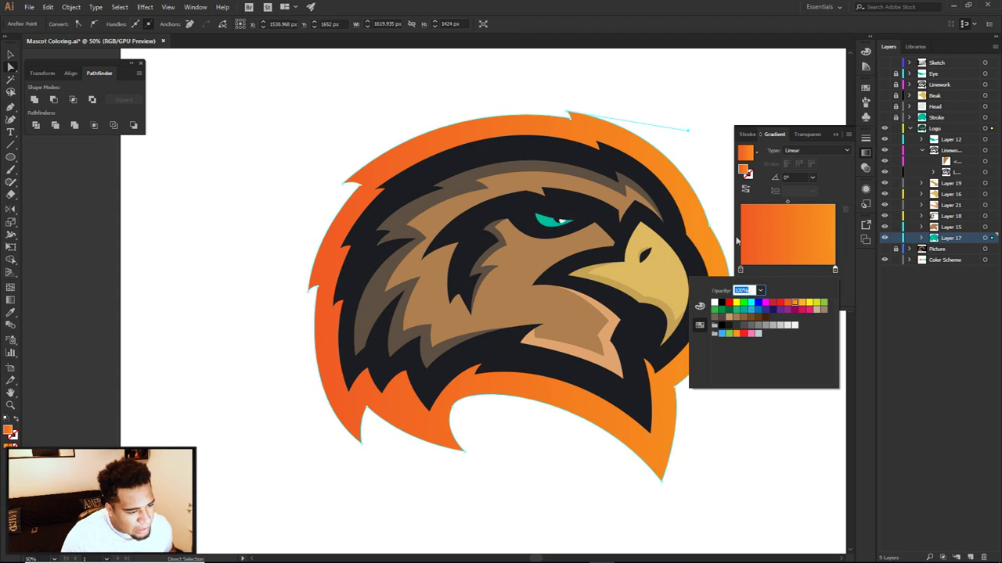
pyautogui.click(721, 173)
pyautogui.moveTo(739, 399); pyautogui.dragTo(676, 381)
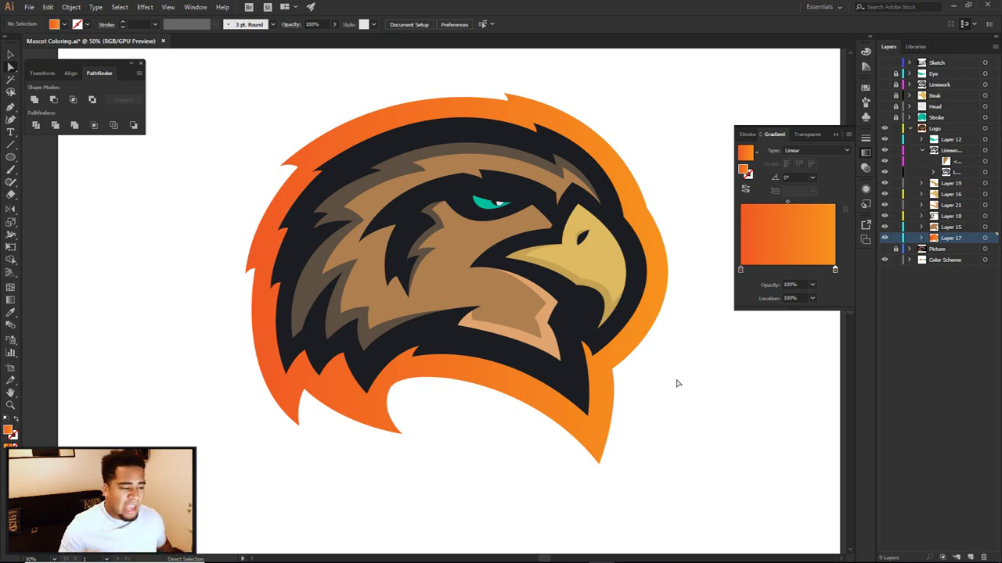
# Step: Undo the orange gradient recoloring of the outer stroke
pyautogui.hotkey('ctrl', 'z')
pyautogui.hotkey('ctrl', 'z')
pyautogui.hotkey('ctrl', 'z')
pyautogui.hotkey('ctrl', 'z')
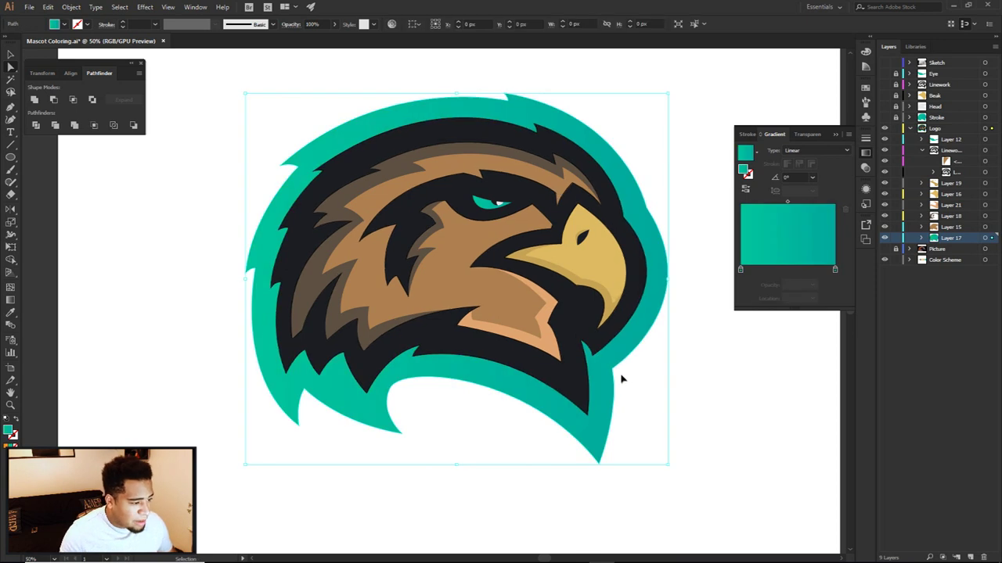
# Step: Undo all the trial recolors on the reference logo until the Eye, Linework, Beak, Head and Stroke layers show again, with the Logo layer collapsed
pyautogui.hotkey('ctrl', 'z')
pyautogui.hotkey('ctrl', 'z')
pyautogui.hotkey('ctrl', 'z')
pyautogui.hotkey('ctrl', 'z')
pyautogui.hotkey('ctrl', 'z')
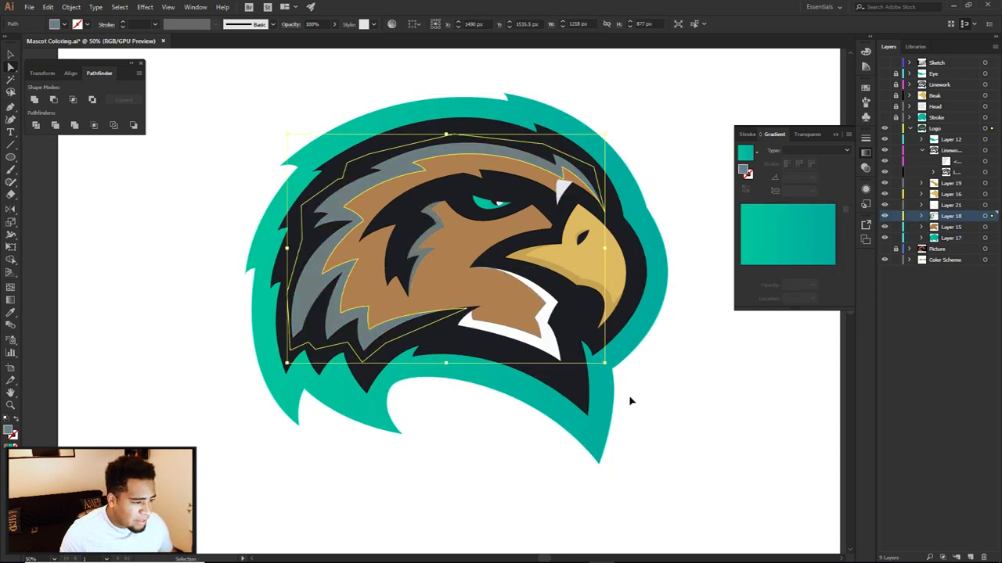
pyautogui.hotkey('ctrl', 'z')
pyautogui.hotkey('ctrl', 'z')
pyautogui.hotkey('ctrl', 'z')
pyautogui.hotkey('ctrl', 'z')
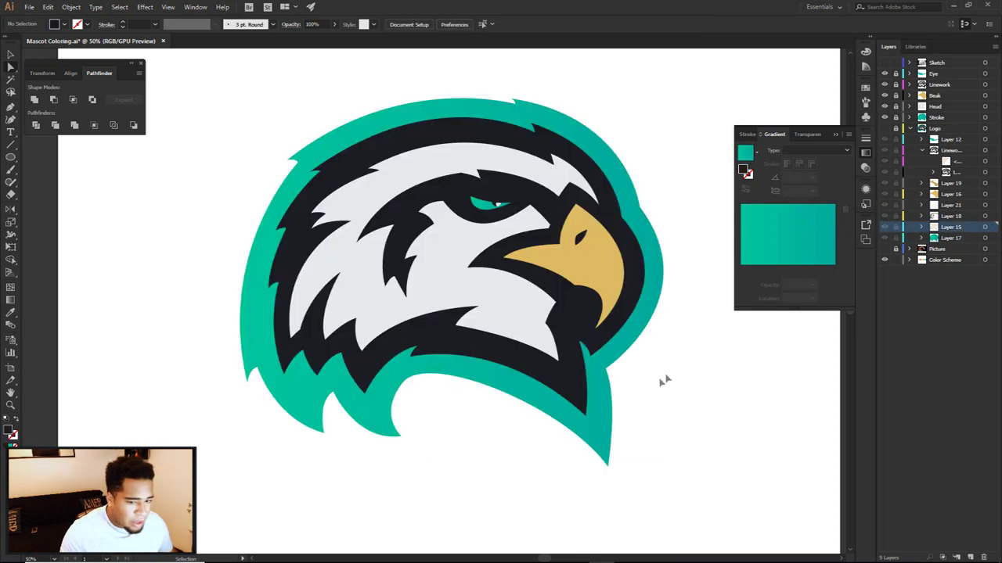
pyautogui.hotkey('ctrl', 'z')
pyautogui.hotkey('ctrl', 'z')
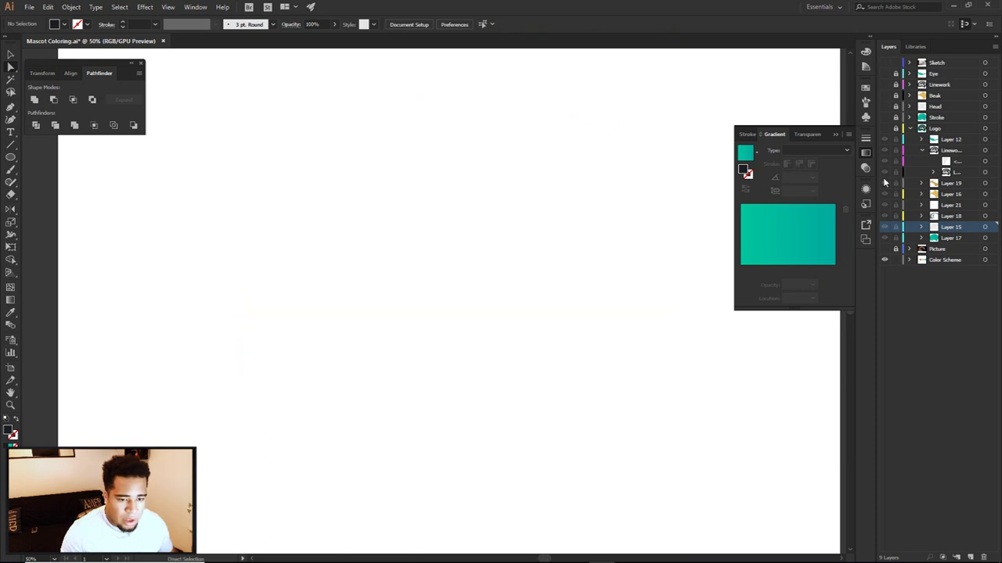
pyautogui.hotkey('ctrl', 'z')
pyautogui.click(910, 129)
pyautogui.hotkey('ctrl', 'z')
pyautogui.hotkey('ctrl', 'z')
pyautogui.moveTo(642, 197); pyautogui.dragTo(666, 222)
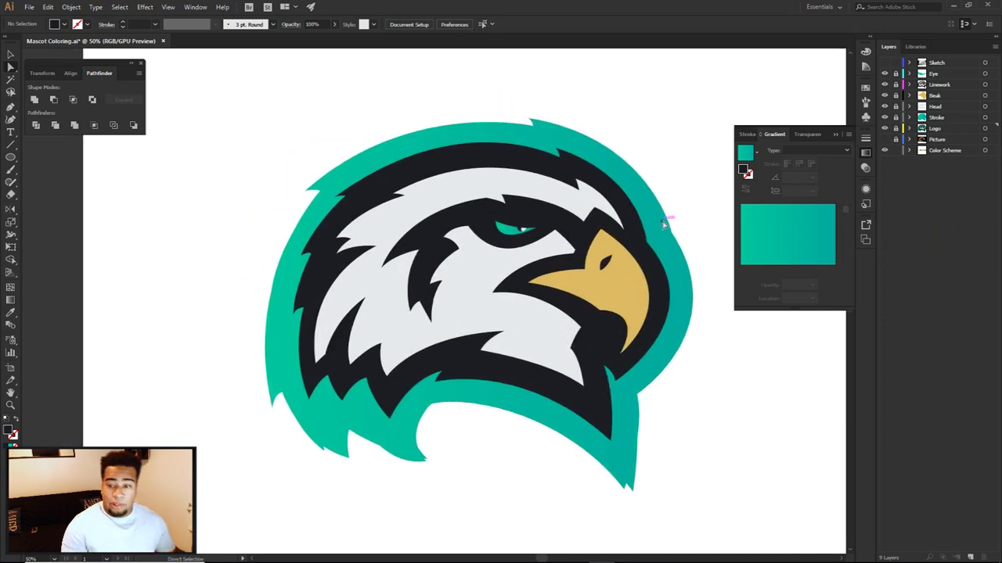
# Step: Add a new layer directly above the Beak layer, beneath Linework, to hold the head shading
pyautogui.click(962, 73)
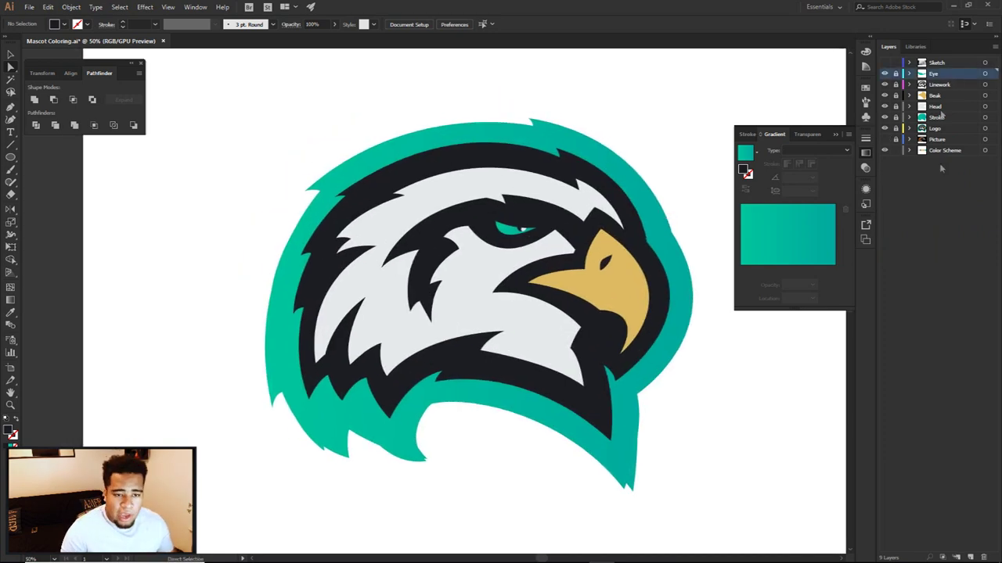
pyautogui.click(951, 85)
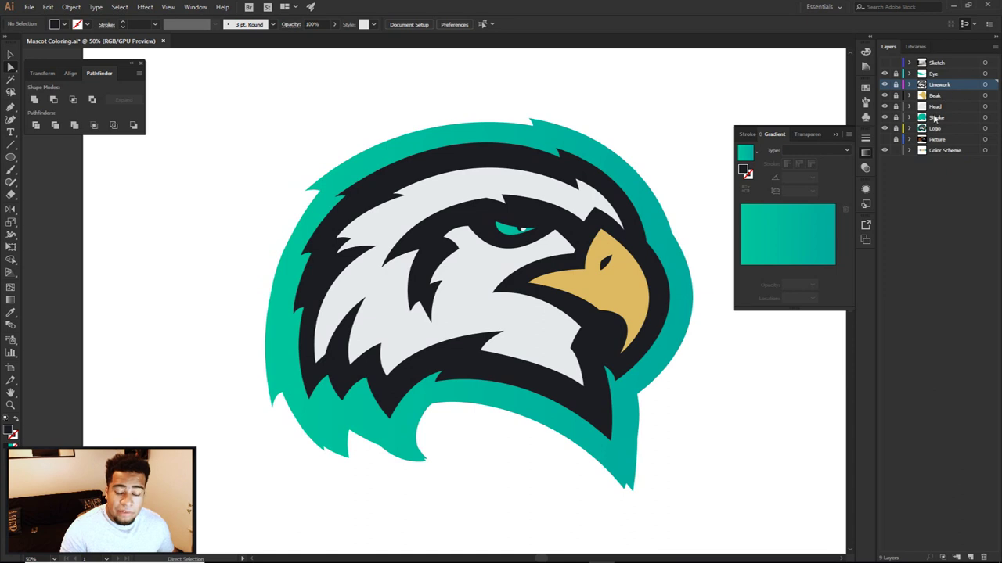
pyautogui.click(935, 97)
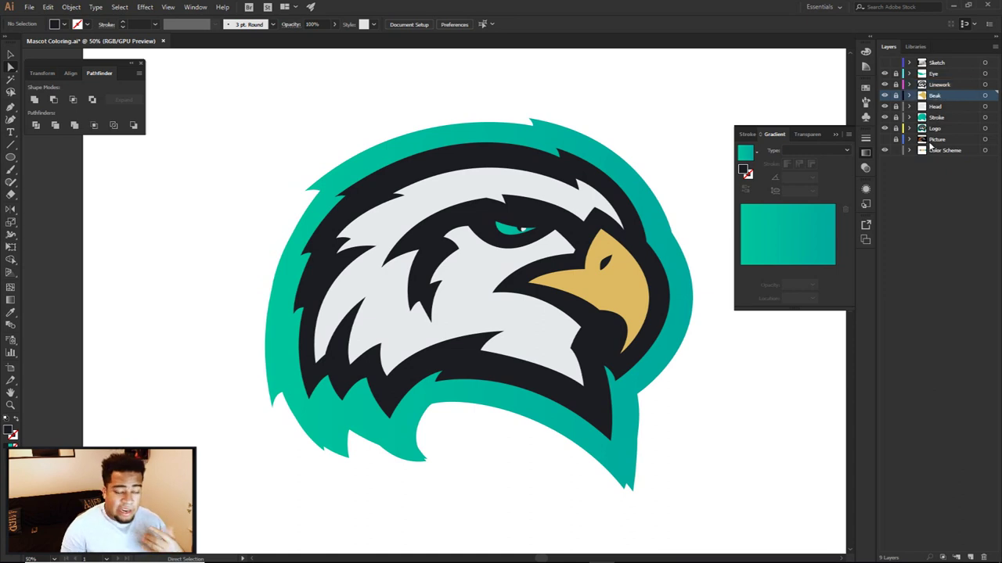
pyautogui.click(971, 557)
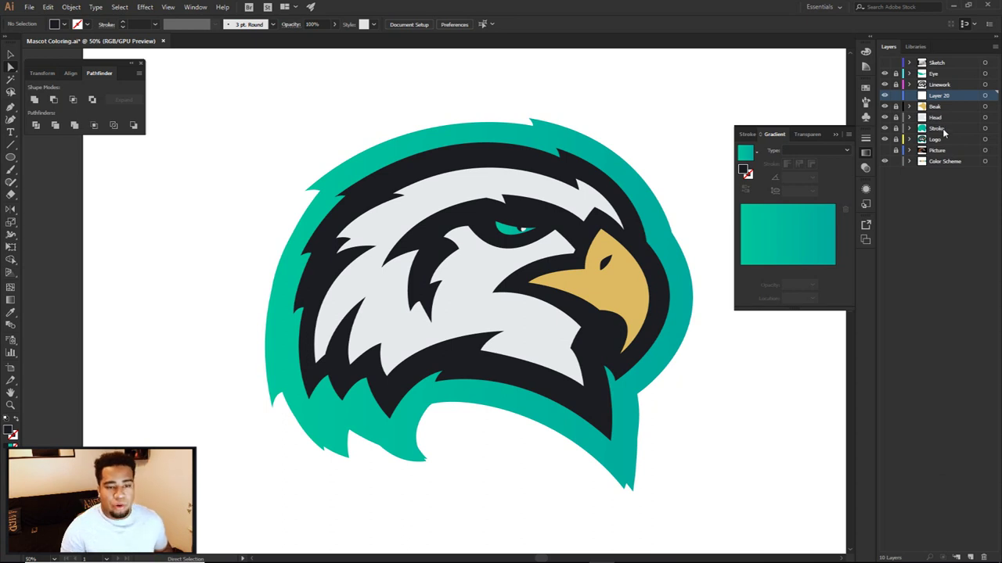
# Step: Start the shading path with the Pen tool in the dark linework above the crown and add a small notch in the white feathers
pyautogui.press('p')
pyautogui.scroll(2, 459, 228)
pyautogui.moveTo(459, 235); pyautogui.dragTo(480, 209)
pyautogui.scroll(-1, 454, 219)
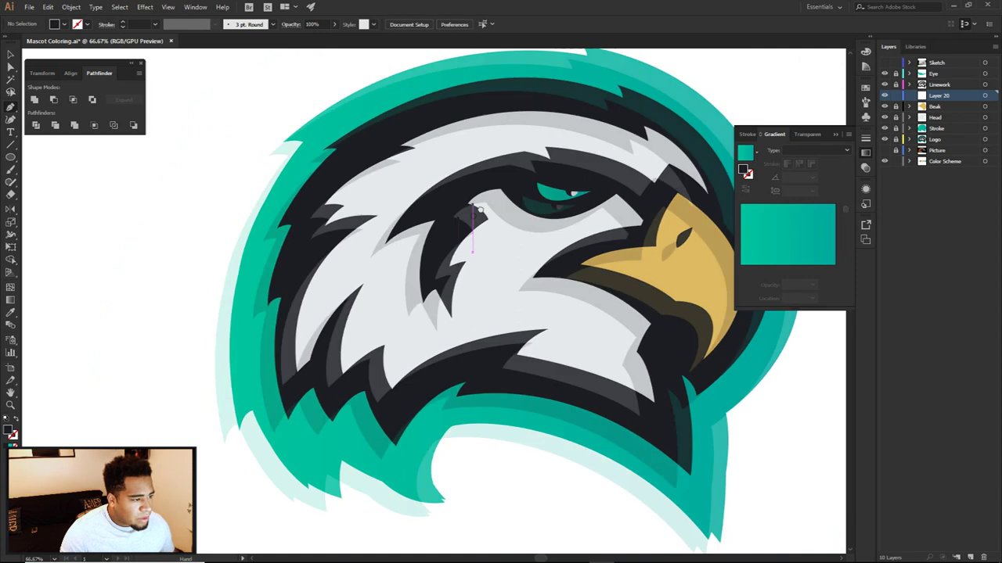
pyautogui.click(576, 99)
pyautogui.moveTo(466, 144); pyautogui.dragTo(446, 166)
pyautogui.scroll(2, 464, 149)
pyautogui.click(475, 144)
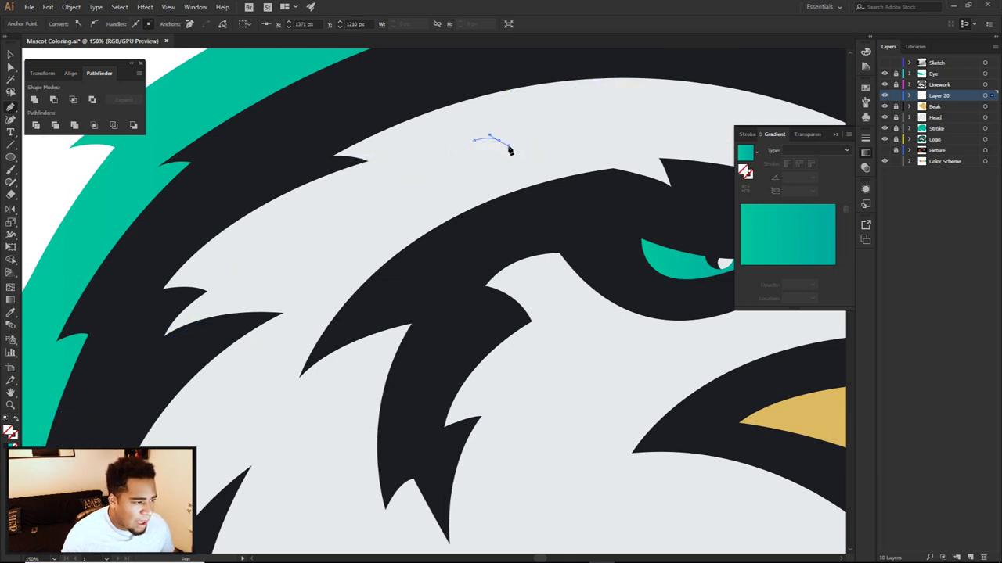
pyautogui.click(498, 142)
# Step: Refine the crown notch and continue the path in one long smooth curve down toward the back of the head
pyautogui.moveTo(304, 237); pyautogui.dragTo(271, 294)
pyautogui.moveTo(473, 141); pyautogui.dragTo(447, 135)
pyautogui.moveTo(488, 81); pyautogui.dragTo(506, 90)
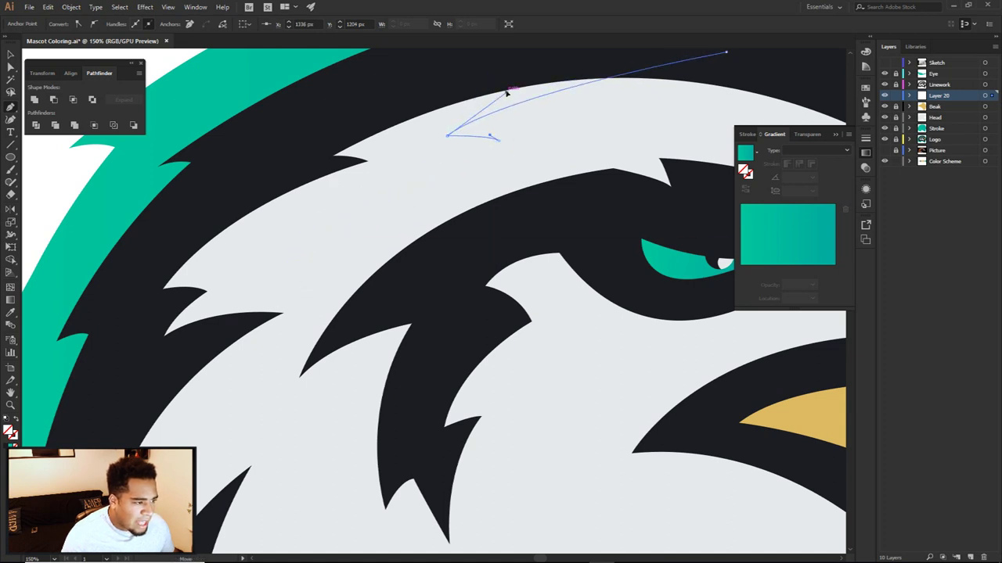
pyautogui.moveTo(447, 136); pyautogui.dragTo(483, 133)
pyautogui.click(305, 243)
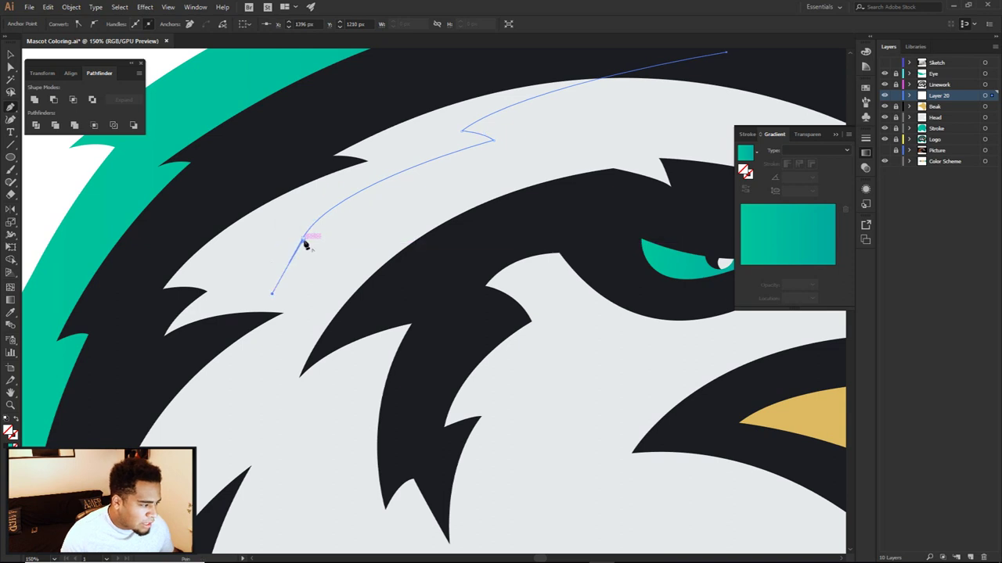
pyautogui.hotkey('ctrl', 'z')
pyautogui.keyDown('ctrl'); pyautogui.click(304, 241); pyautogui.keyUp('ctrl')
pyautogui.keyDown('ctrl'); pyautogui.click(259, 271); pyautogui.keyUp('ctrl')
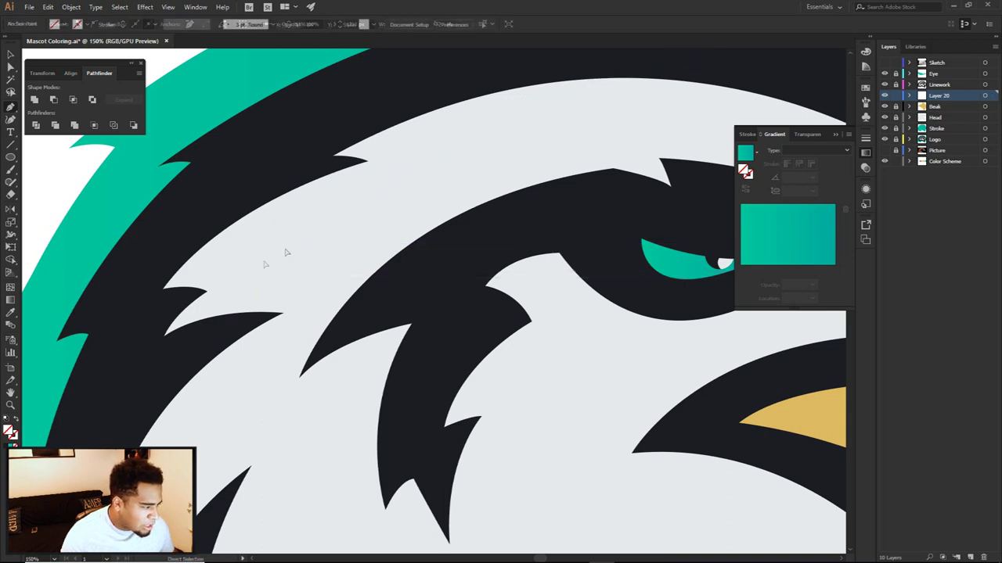
pyautogui.moveTo(304, 239); pyautogui.dragTo(234, 271)
pyautogui.moveTo(265, 213); pyautogui.dragTo(342, 183)
# Step: Add a small zigzag feather tuft at the back of the head, ending in a point beside the dark eye marking
pyautogui.moveTo(234, 273); pyautogui.dragTo(246, 304)
pyautogui.click(268, 285)
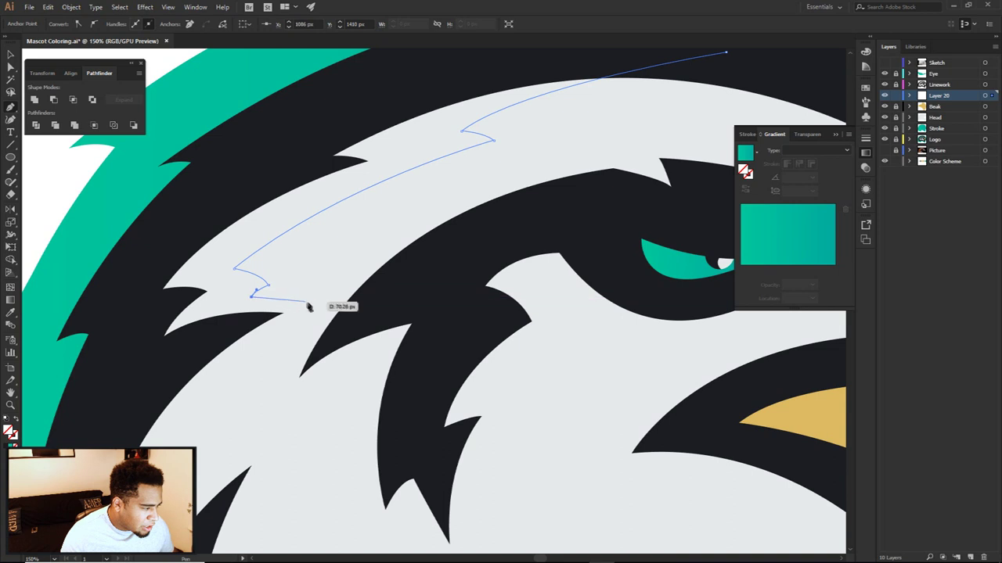
pyautogui.moveTo(330, 303); pyautogui.dragTo(359, 315)
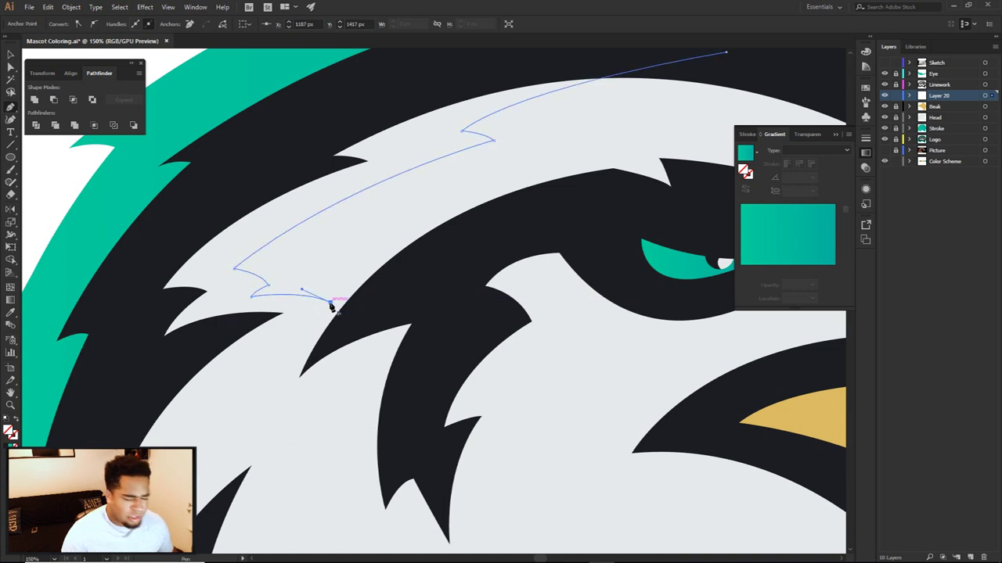
pyautogui.moveTo(332, 265); pyautogui.dragTo(413, 208)
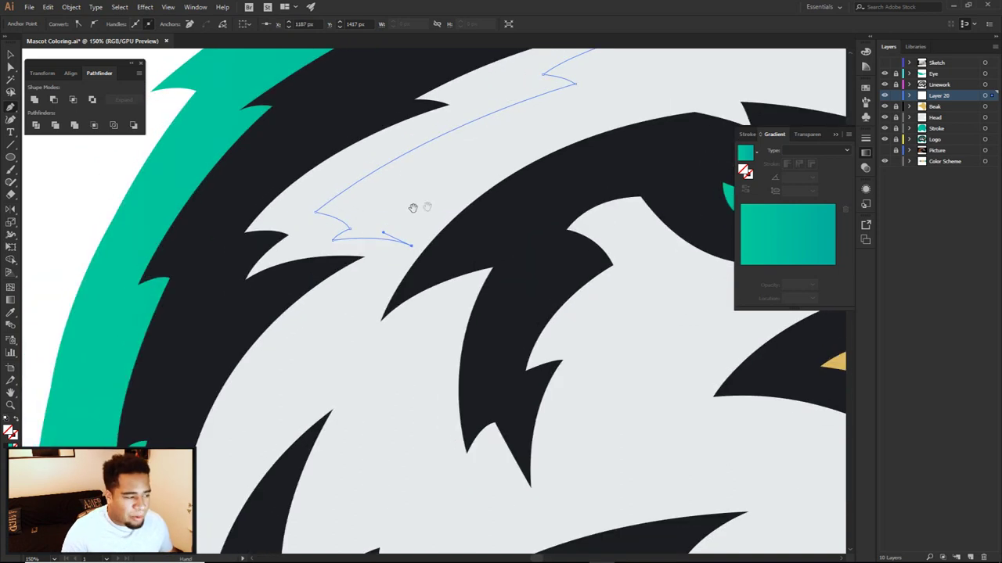
pyautogui.keyDown('ctrl'); pyautogui.click(350, 229); pyautogui.keyUp('ctrl')
# Step: Extend the shading path down through the neck feathers as curved zigzags with three downward points
pyautogui.moveTo(350, 230); pyautogui.dragTo(328, 321)
pyautogui.scroll(-3, 329, 321)
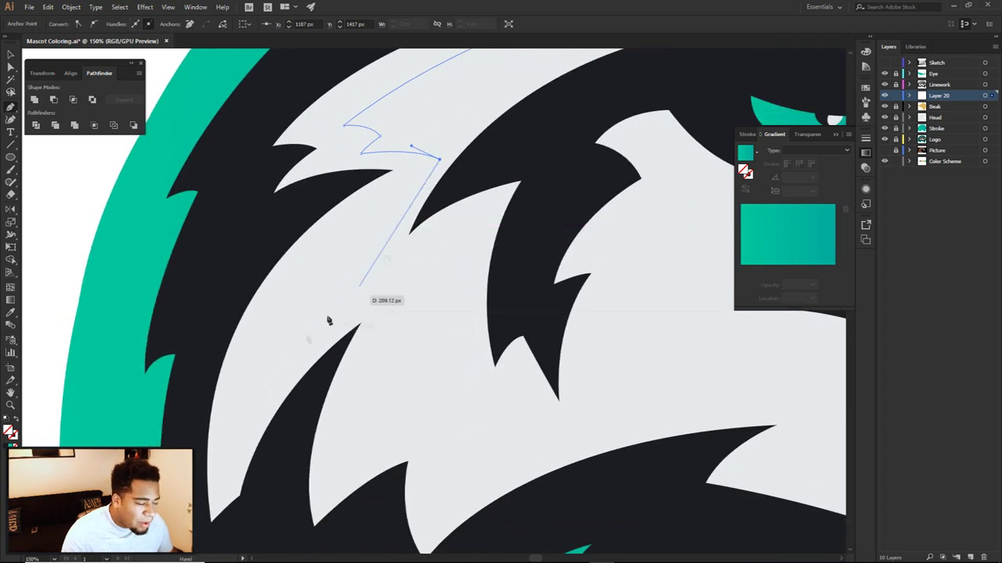
pyautogui.moveTo(266, 357); pyautogui.dragTo(216, 482)
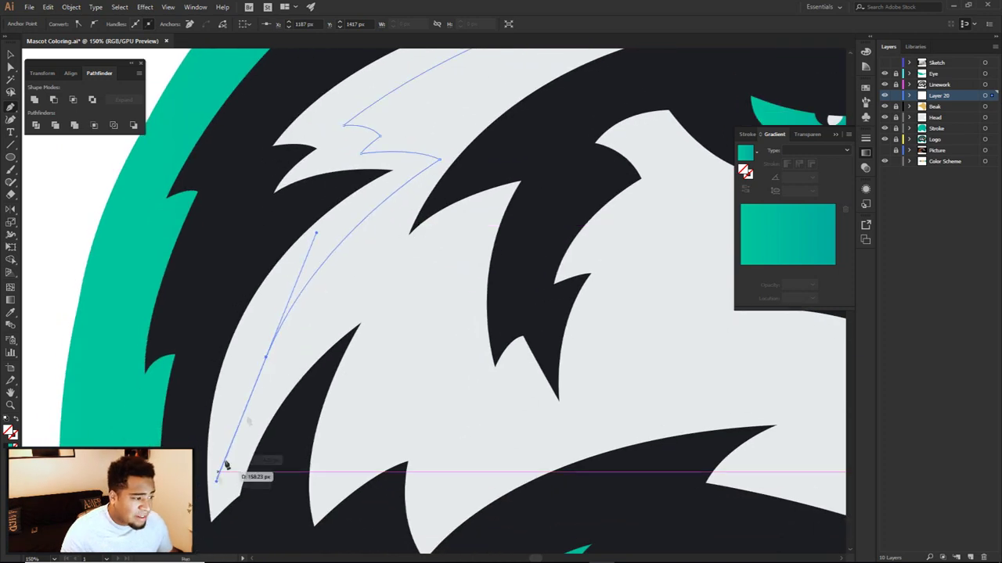
pyautogui.click(266, 358)
pyautogui.moveTo(402, 280); pyautogui.dragTo(474, 266)
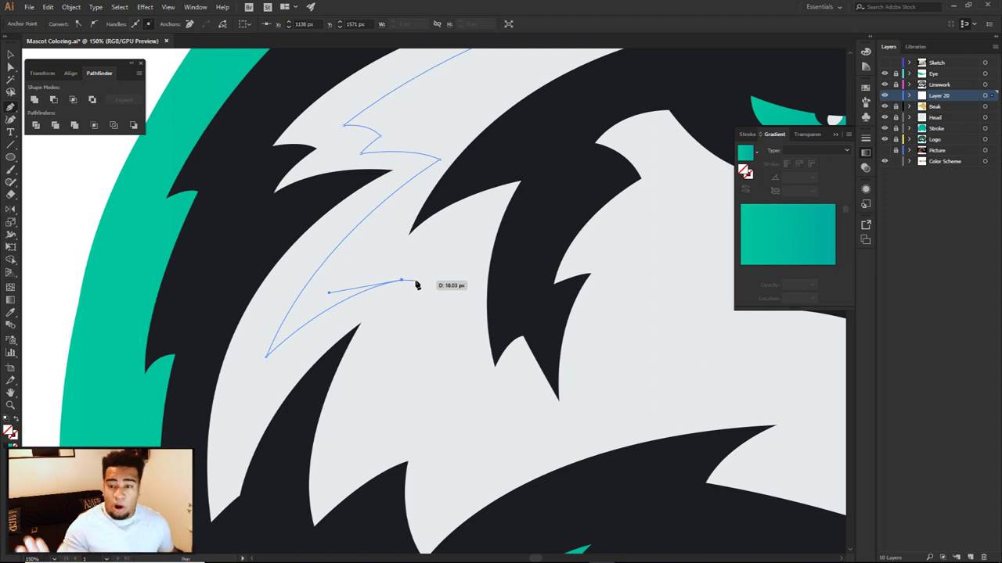
pyautogui.moveTo(412, 281)
pyautogui.mouseDown()
pyautogui.moveTo(401, 288)
pyautogui.moveTo(414, 275)
pyautogui.mouseUp()
pyautogui.moveTo(366, 435); pyautogui.dragTo(364, 489)
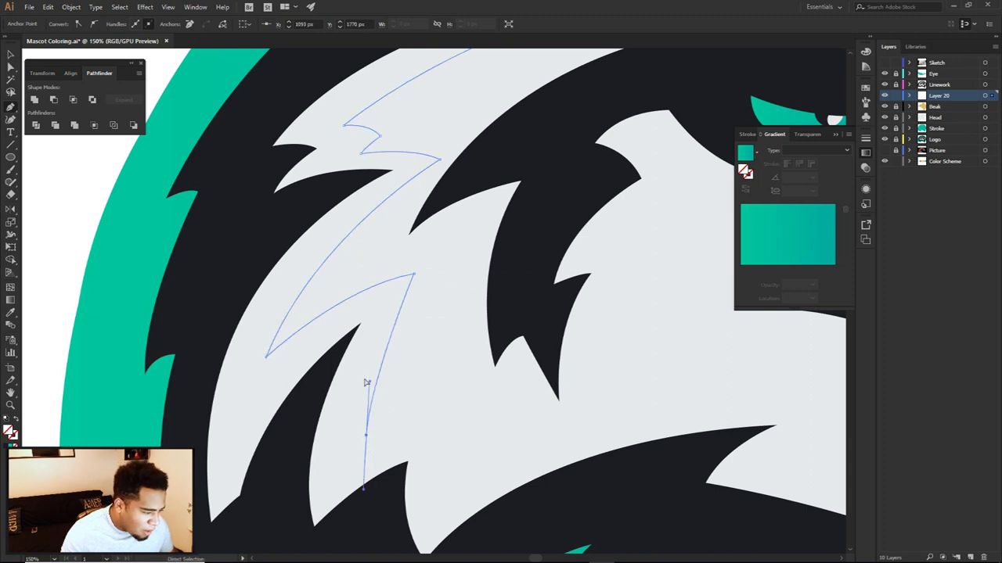
pyautogui.moveTo(366, 434); pyautogui.dragTo(396, 399)
pyautogui.moveTo(446, 488); pyautogui.dragTo(468, 512)
pyautogui.click(446, 489)
# Step: Curve the shading path along the lower cheek to a point, notch it back, and run it along the jaw into the black linework
pyautogui.moveTo(731, 530); pyautogui.dragTo(570, 389)
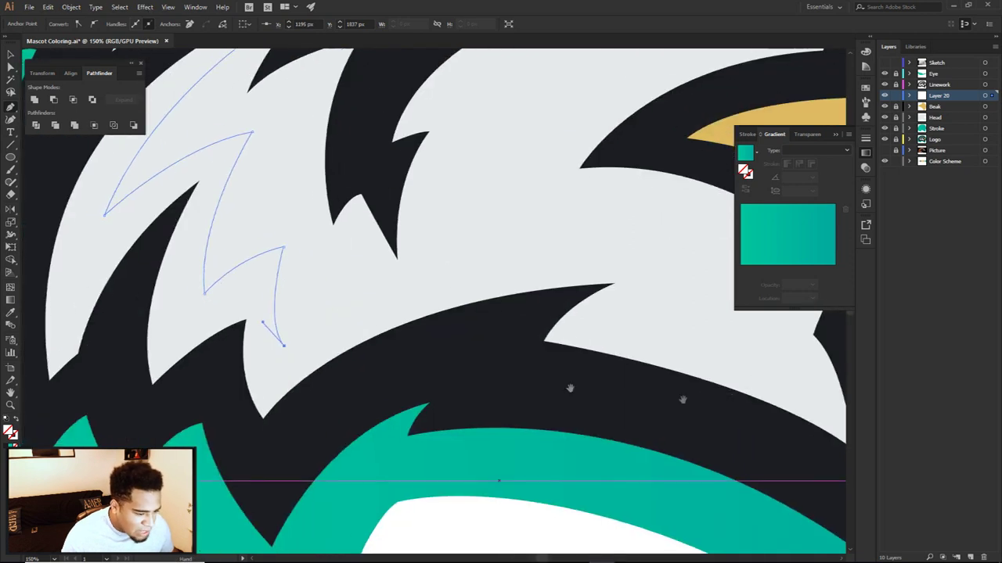
pyautogui.moveTo(674, 281); pyautogui.dragTo(801, 336)
pyautogui.moveTo(547, 227); pyautogui.dragTo(492, 205)
pyautogui.moveTo(680, 285); pyautogui.dragTo(672, 283)
pyautogui.moveTo(600, 329)
pyautogui.mouseDown()
pyautogui.moveTo(582, 360)
pyautogui.moveTo(602, 347)
pyautogui.mouseUp()
pyautogui.click(600, 329)
pyautogui.scroll(-2, 608, 334)
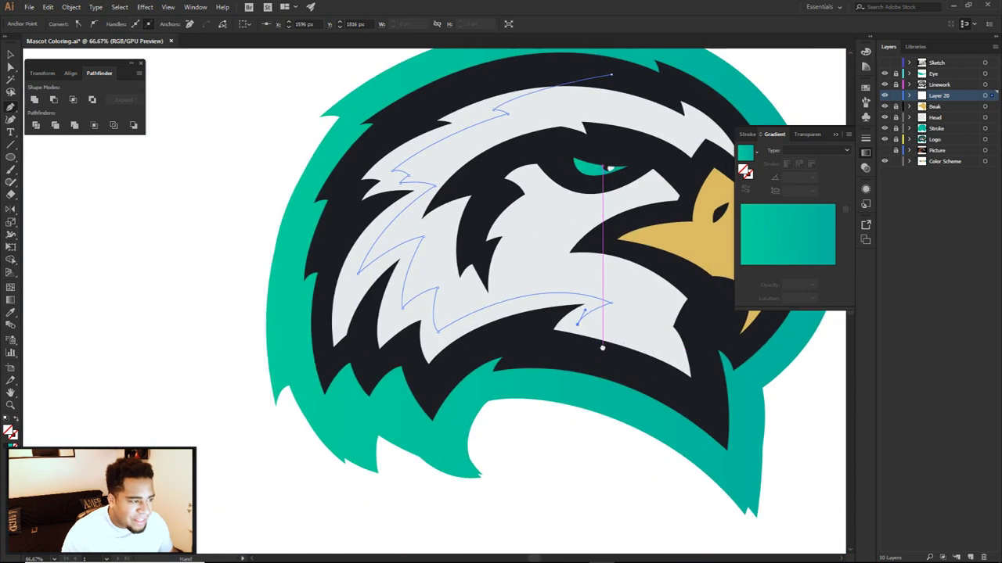
pyautogui.moveTo(649, 369); pyautogui.dragTo(672, 394)
pyautogui.click(649, 368)
# Step: Close the shading path by running its outer edge through the black linework below the neck and around the back of the head
pyautogui.click(573, 361)
pyautogui.click(509, 332)
pyautogui.click(434, 385)
pyautogui.click(403, 353)
pyautogui.click(367, 367)
pyautogui.click(358, 352)
pyautogui.click(329, 360)
pyautogui.click(328, 272)
pyautogui.click(338, 215)
pyautogui.click(345, 187)
pyautogui.click(374, 145)
pyautogui.click(454, 94)
pyautogui.click(560, 79)
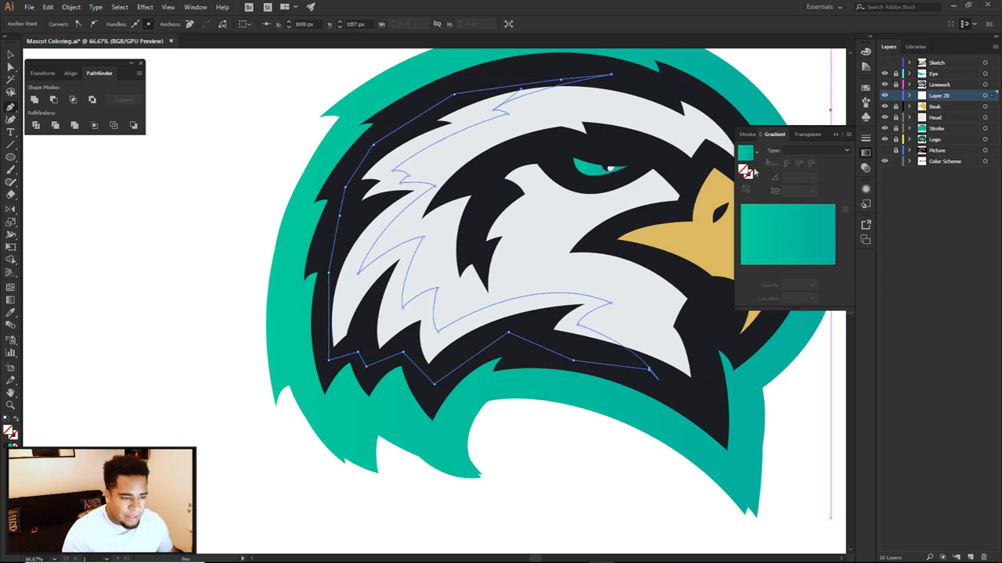
# Step: Fill the shading shape with the dark grey from the color scheme using the Eyedropper, and deselect it
pyautogui.scroll(-2, 619, 465)
pyautogui.moveTo(634, 526); pyautogui.dragTo(600, 360)
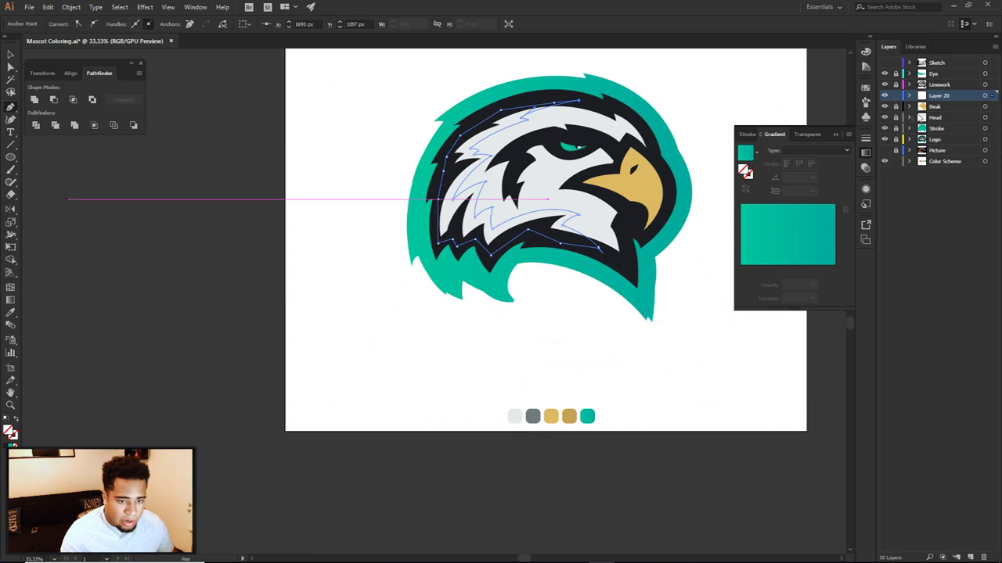
pyautogui.press('i')
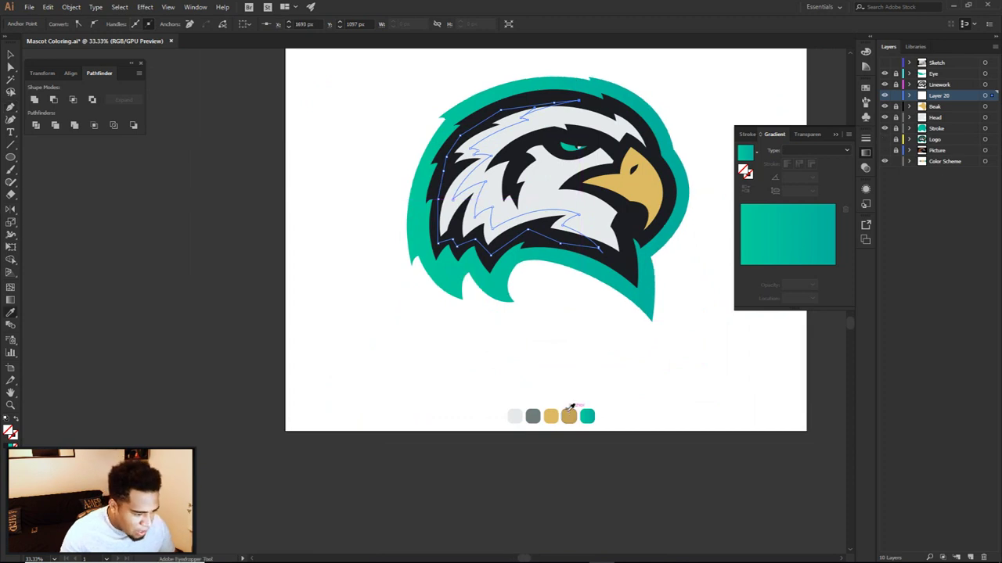
pyautogui.click(537, 415)
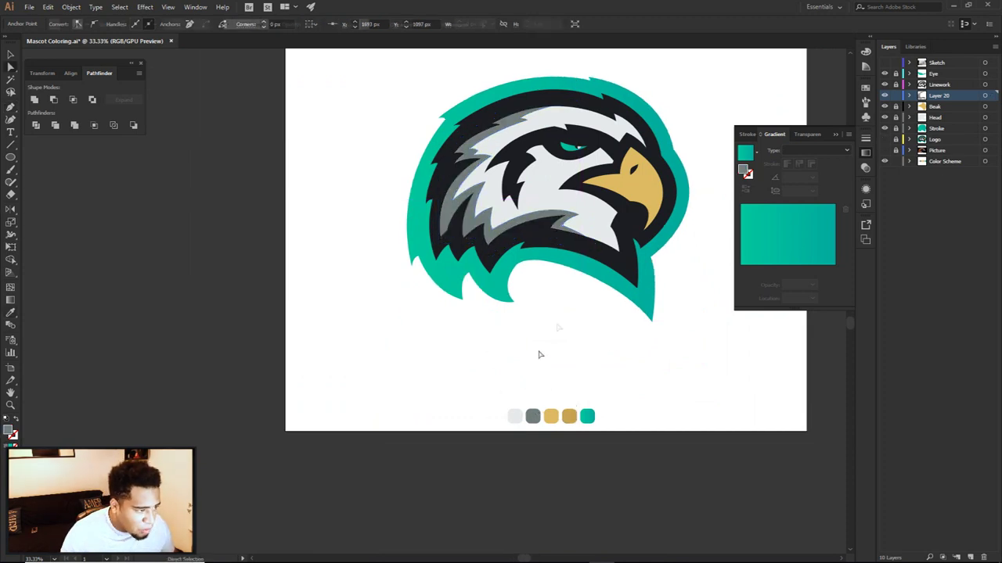
pyautogui.hotkey('ctrl', 'shift', 'a')
# Step: Reshape the notch at the top of the grey shading by adjusting its curve handle and the tip's anchor point
pyautogui.moveTo(567, 303); pyautogui.dragTo(548, 381)
pyautogui.scroll(2, 498, 190)
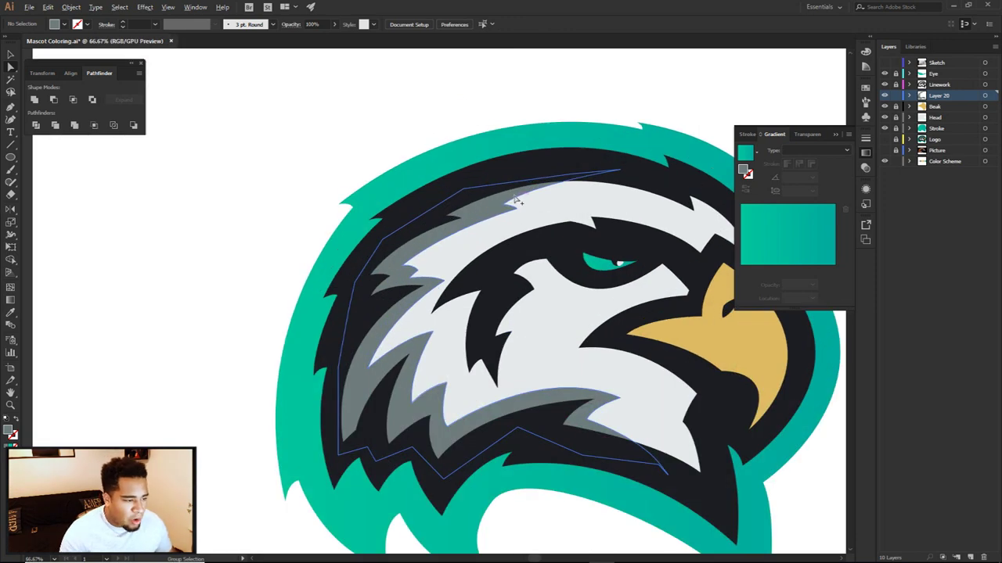
pyautogui.scroll(2, 515, 200)
pyautogui.click(513, 207)
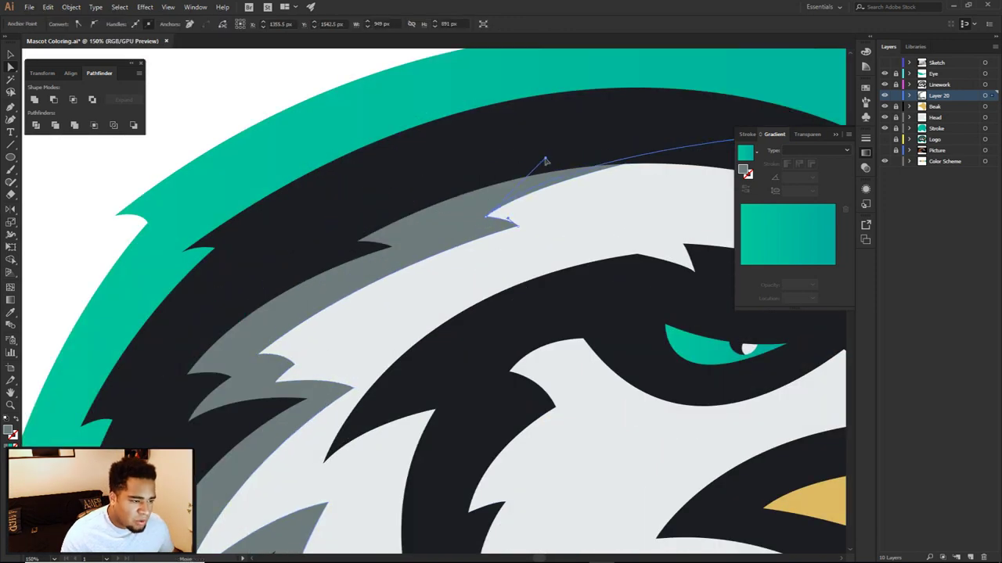
pyautogui.click(347, 68)
pyautogui.scroll(-3, 519, 240)
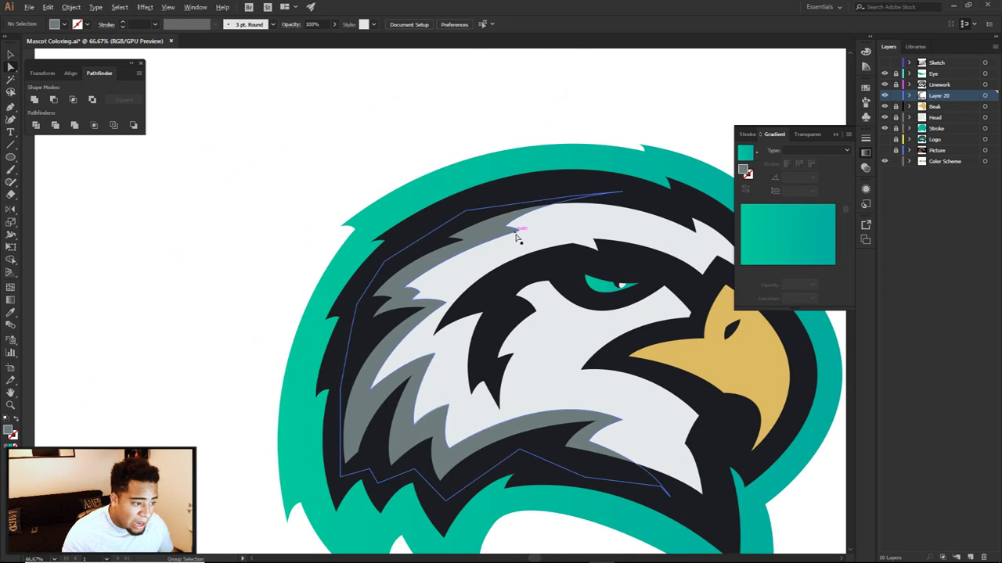
pyautogui.scroll(3, 519, 235)
pyautogui.click(519, 231)
pyautogui.moveTo(518, 231)
pyautogui.mouseDown()
pyautogui.moveTo(529, 230)
pyautogui.moveTo(521, 222)
pyautogui.mouseUp()
pyautogui.click(352, 77)
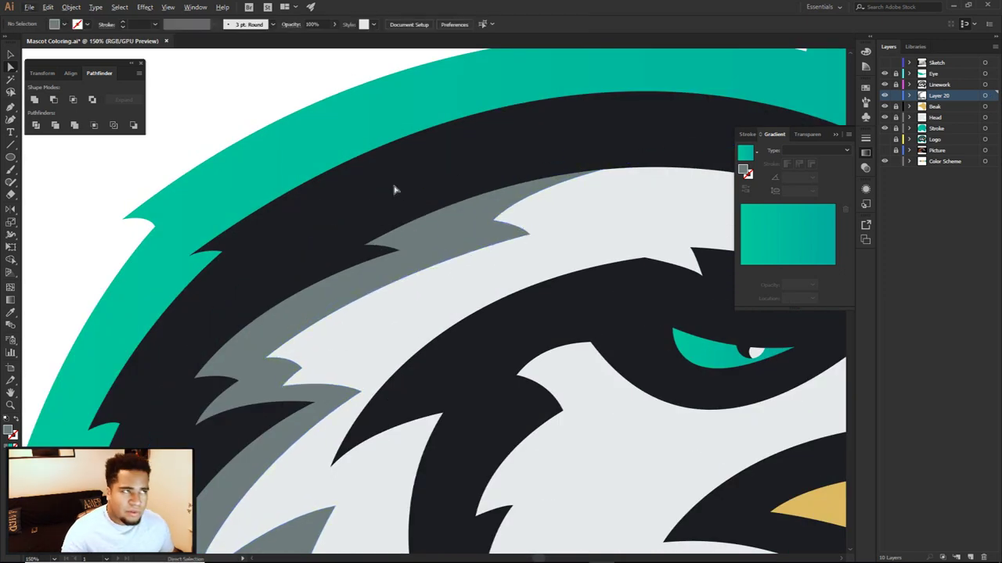
# Step: Adjust the anchor of the small feather tuft in the grey shading at the back of the head
pyautogui.scroll(-3, 393, 188)
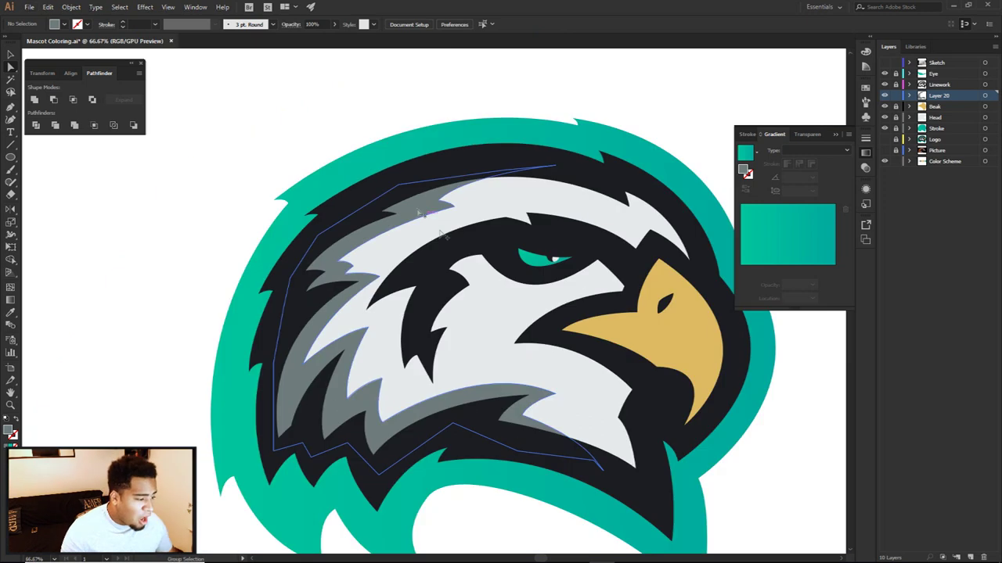
pyautogui.scroll(4, 331, 255)
pyautogui.scroll(1, 330, 253)
pyautogui.click(344, 259)
pyautogui.moveTo(344, 258); pyautogui.dragTo(321, 232)
pyautogui.scroll(-3, 322, 233)
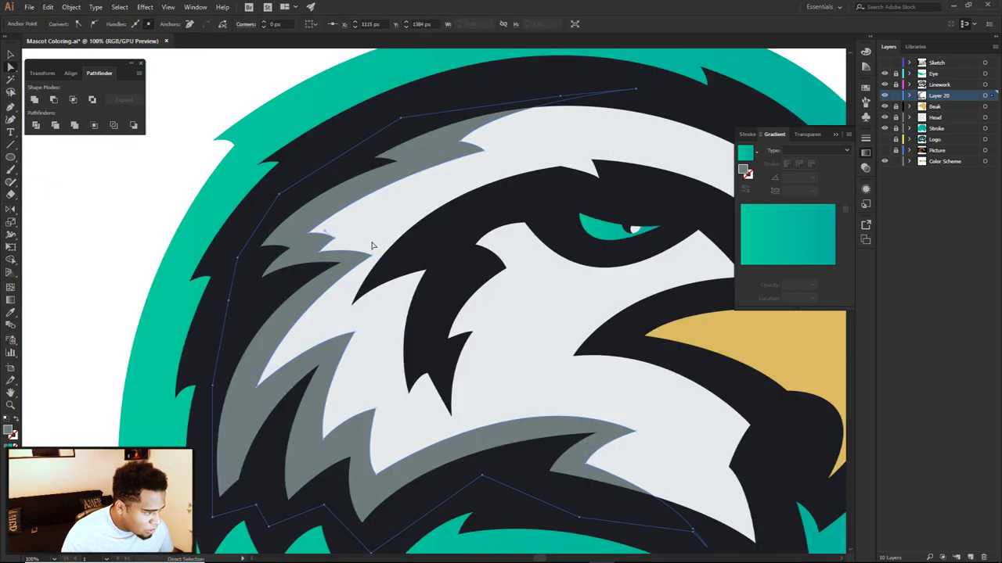
pyautogui.click(372, 243)
# Step: Stretch the top end of the grey shading forward along the crown, above the eye, by repositioning its upper anchor points
pyautogui.scroll(-2, 389, 336)
pyautogui.scroll(1, 279, 356)
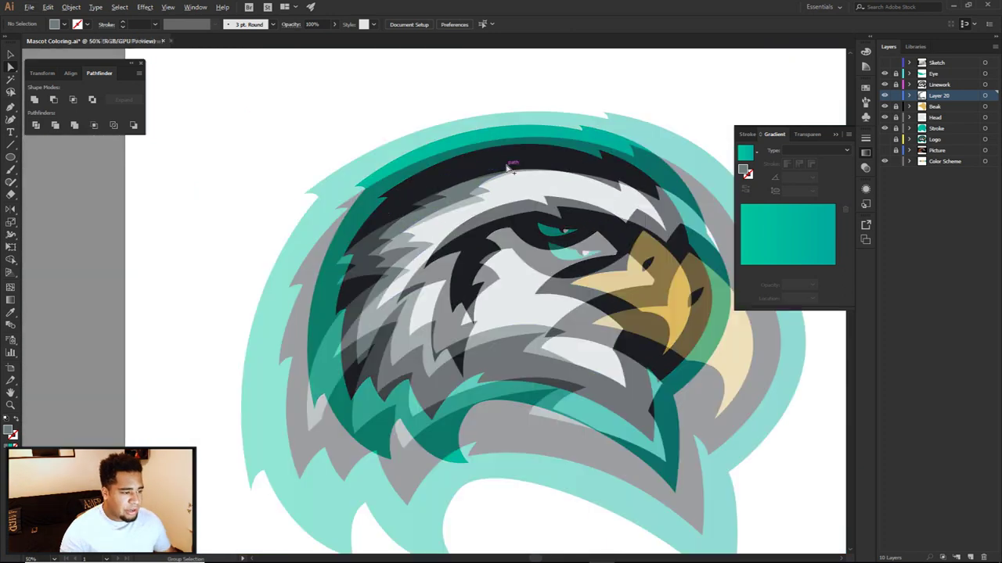
pyautogui.click(530, 172)
pyautogui.moveTo(585, 159); pyautogui.dragTo(677, 182)
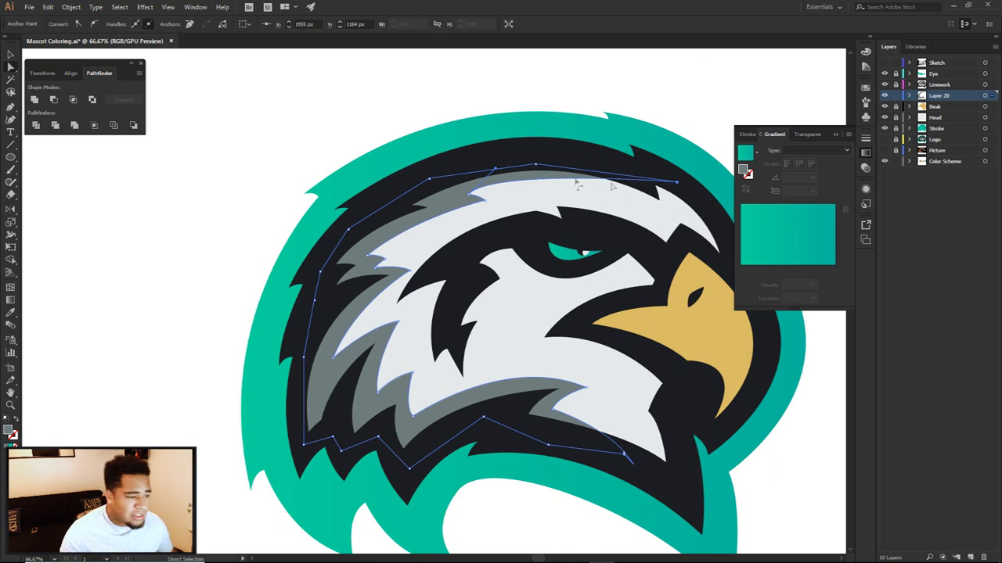
pyautogui.moveTo(512, 167); pyautogui.dragTo(548, 164)
pyautogui.click(624, 126)
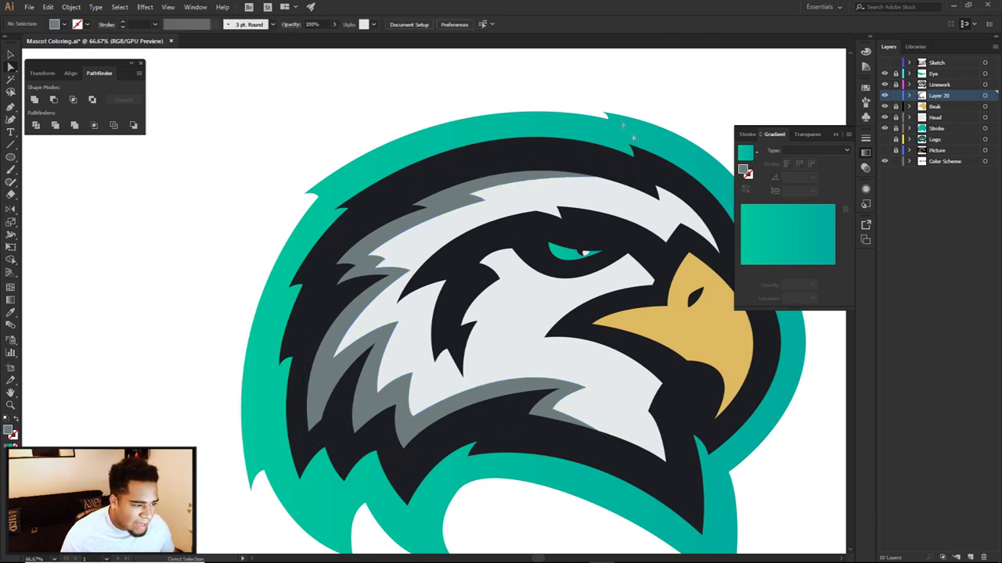
# Step: Start a grey shading shape with the Pen tool, tracing a jagged feather edge up the inner side of the dark marking behind the eye
pyautogui.scroll(-1, 650, 178)
pyautogui.scroll(2, 601, 180)
pyautogui.scroll(-2, 615, 209)
pyautogui.click(610, 193)
pyautogui.click(624, 222)
pyautogui.moveTo(625, 223); pyautogui.dragTo(598, 166)
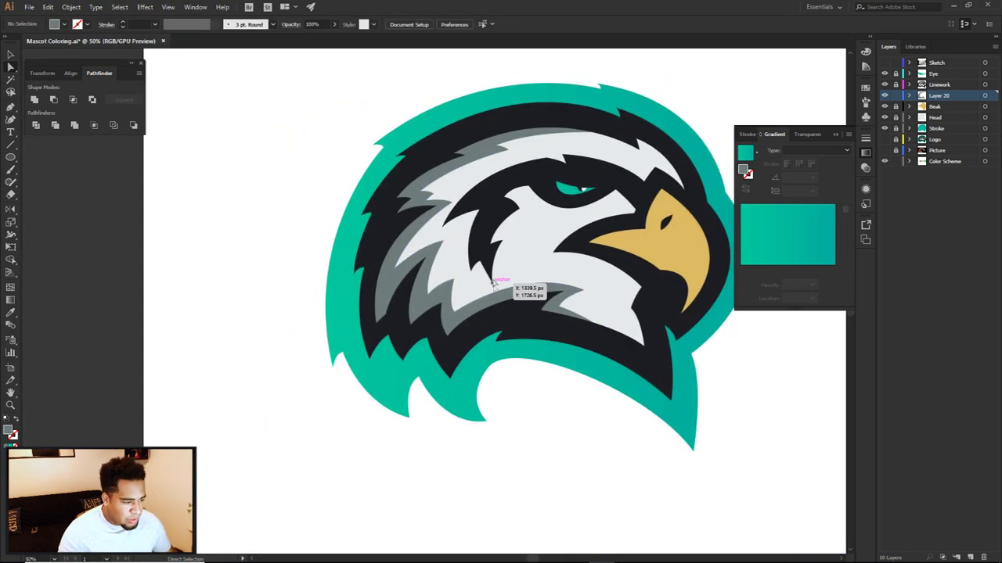
pyautogui.scroll(3, 515, 239)
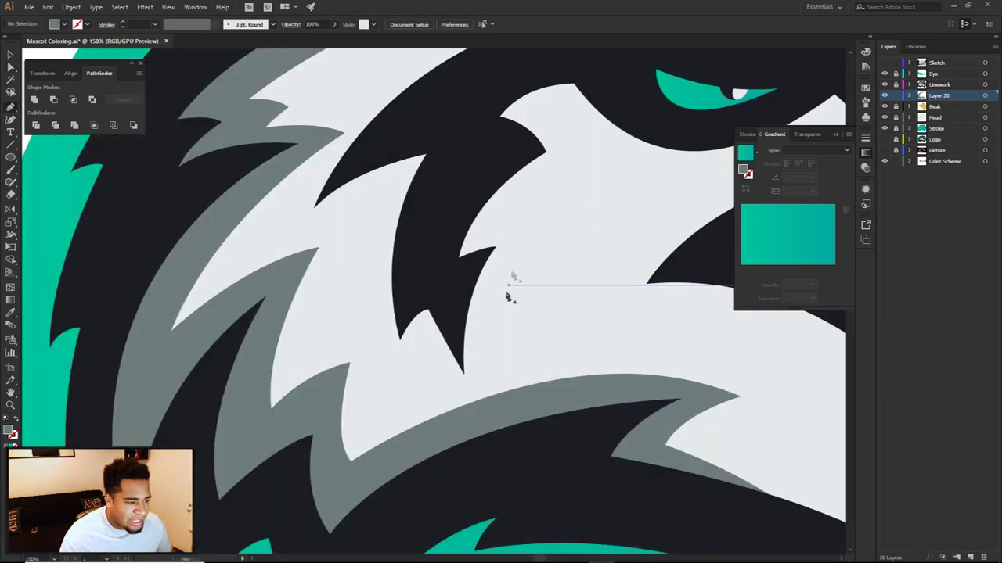
pyautogui.click(464, 375)
pyautogui.moveTo(547, 232); pyautogui.dragTo(524, 226)
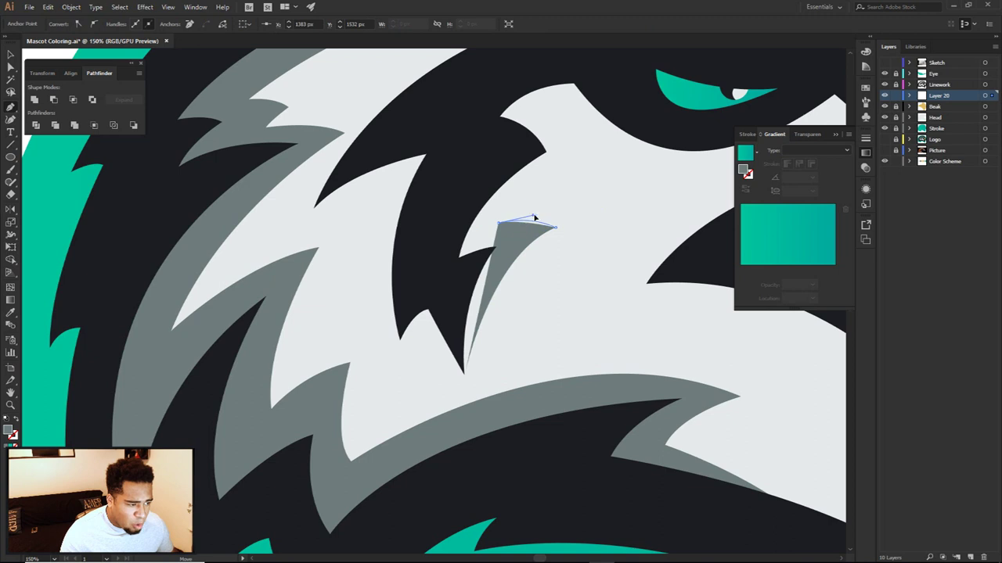
pyautogui.moveTo(577, 164)
pyautogui.mouseDown()
pyautogui.moveTo(637, 170)
pyautogui.moveTo(635, 155)
pyautogui.moveTo(556, 173)
pyautogui.moveTo(592, 167)
pyautogui.mouseUp()
pyautogui.moveTo(544, 125)
pyautogui.mouseDown()
pyautogui.moveTo(513, 112)
pyautogui.moveTo(576, 78)
pyautogui.moveTo(554, 111)
pyautogui.moveTo(535, 113)
pyautogui.mouseUp()
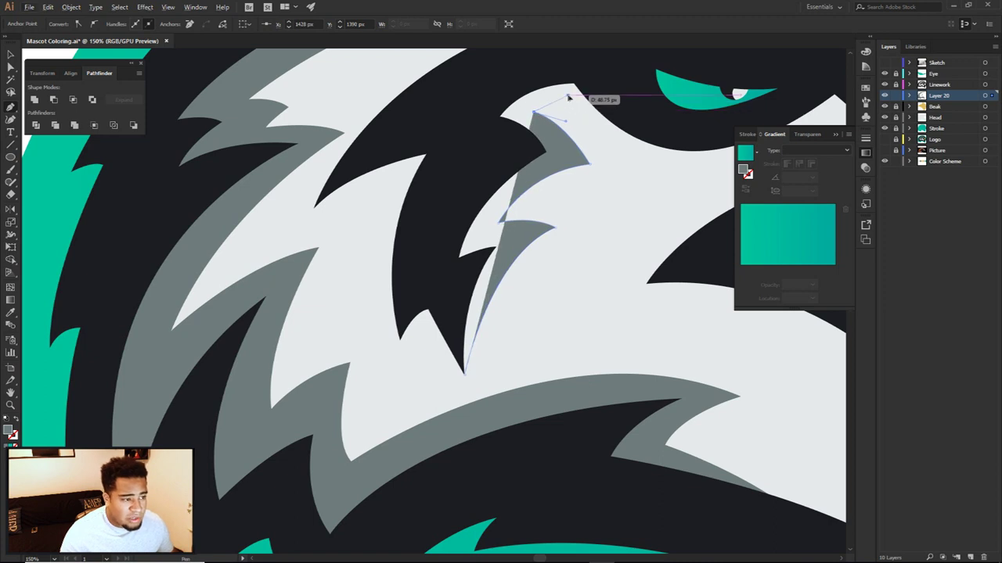
# Step: Close the shading shape behind the eye by routing its remaining outline beneath the dark linework, and deselect it
pyautogui.moveTo(658, 136); pyautogui.dragTo(694, 128)
pyautogui.click(620, 77)
pyautogui.click(565, 62)
pyautogui.click(499, 69)
pyautogui.click(465, 109)
pyautogui.click(474, 172)
pyautogui.click(440, 245)
pyautogui.moveTo(442, 275); pyautogui.dragTo(442, 294)
pyautogui.click(465, 374)
pyautogui.press('a')
pyautogui.scroll(-3, 511, 342)
pyautogui.click(537, 340)
# Step: Narrow the upper part of the shading behind the eye by repositioning its upper feather tip and top anchor points
pyautogui.scroll(4, 507, 329)
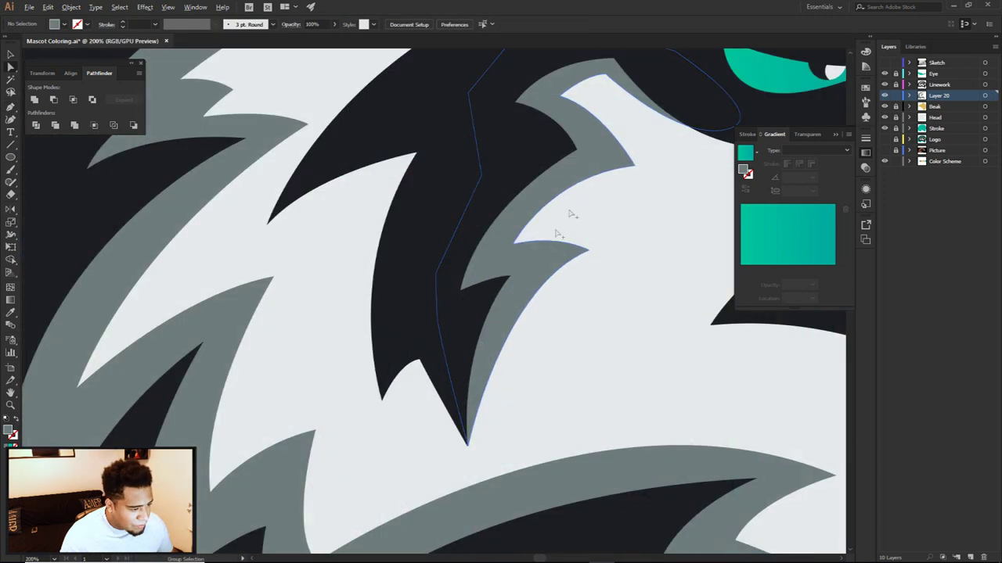
pyautogui.moveTo(635, 166); pyautogui.dragTo(612, 174)
pyautogui.click(544, 185)
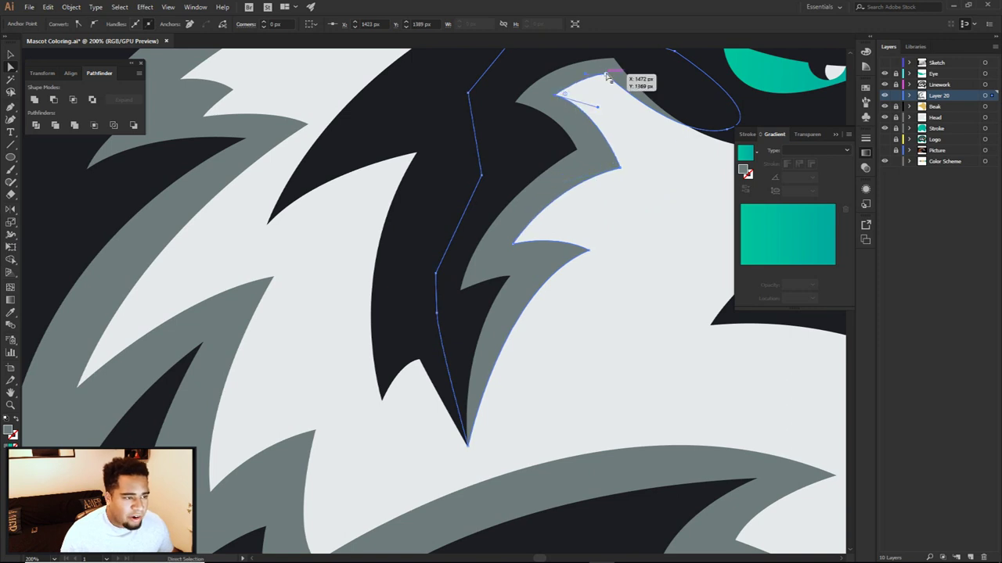
pyautogui.moveTo(605, 75); pyautogui.dragTo(577, 75)
pyautogui.click(592, 94)
pyautogui.scroll(1, 594, 133)
pyautogui.click(634, 186)
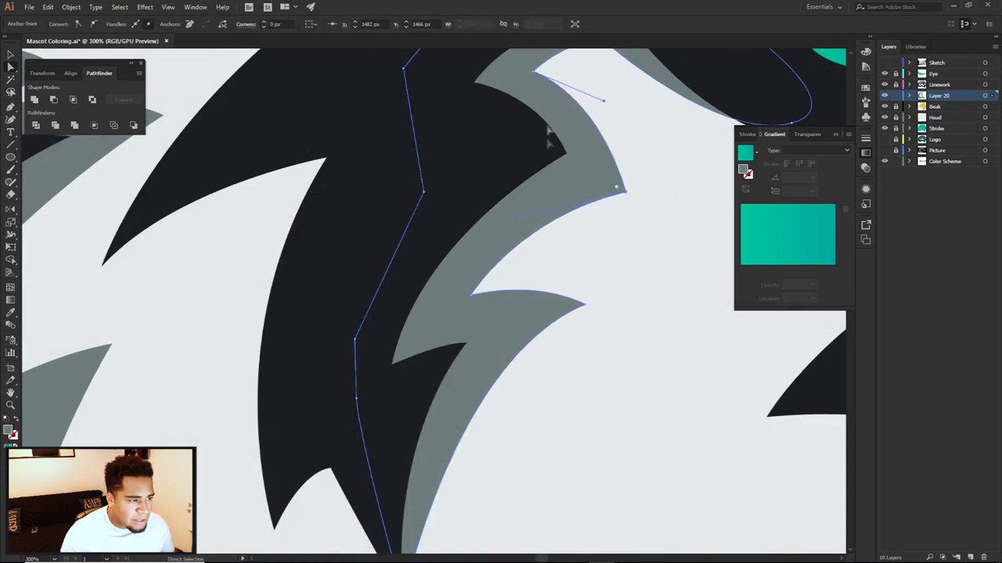
pyautogui.click(653, 253)
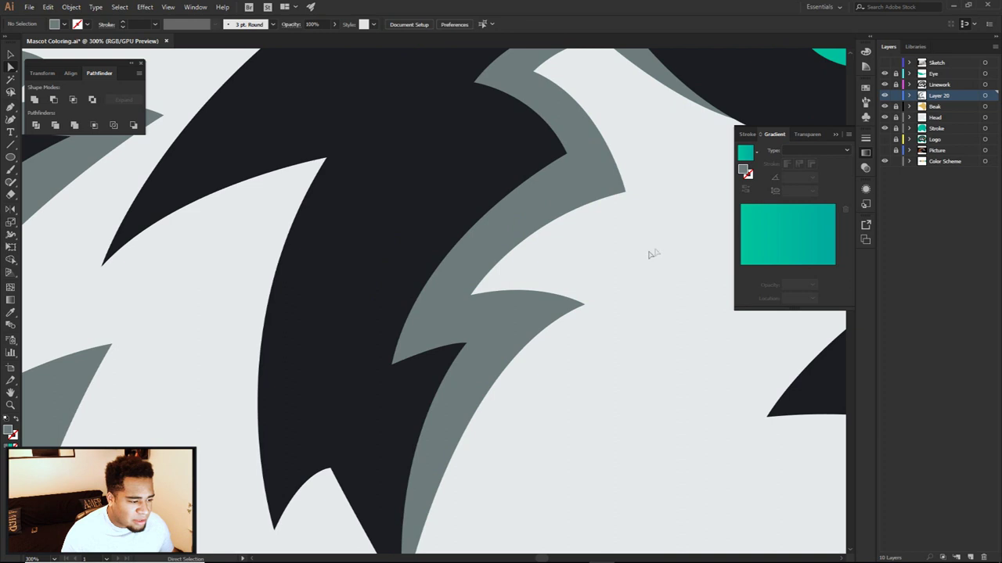
# Step: Adjust the lower feather tip of the shading behind the eye and deselect the shape
pyautogui.scroll(-2, 583, 298)
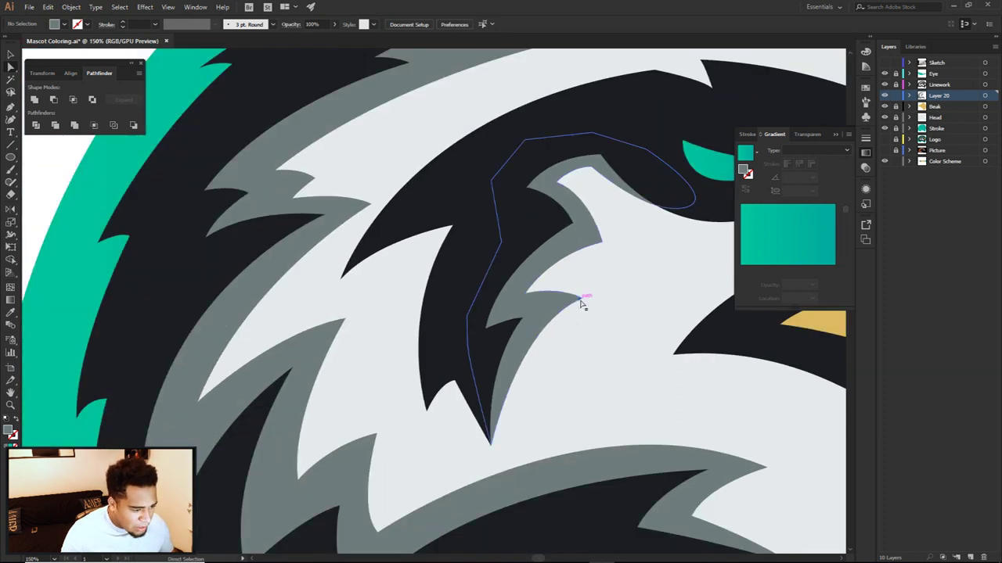
pyautogui.click(579, 304)
pyautogui.moveTo(507, 331); pyautogui.dragTo(506, 337)
pyautogui.click(584, 356)
pyautogui.scroll(-3, 584, 356)
pyautogui.moveTo(562, 351); pyautogui.dragTo(552, 281)
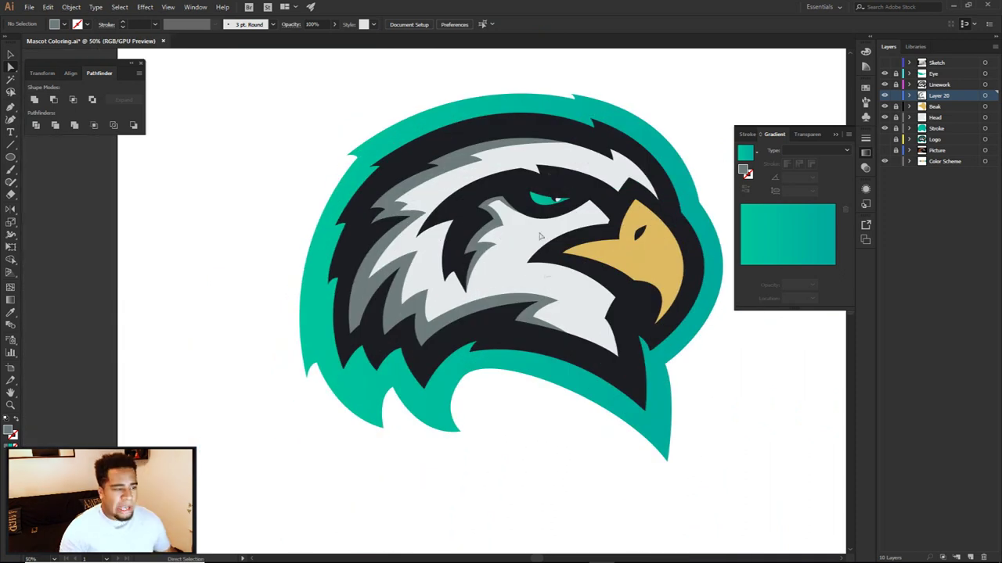
# Step: Draw a closed grey shading shape along the crown from the existing notch forward to the white point above the beak
pyautogui.scroll(2, 495, 152)
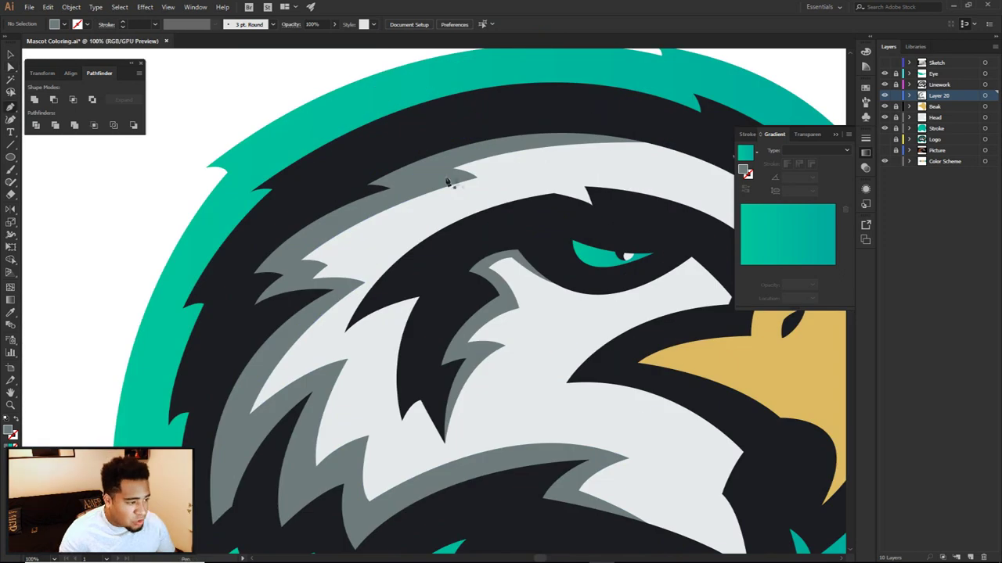
pyautogui.click(451, 173)
pyautogui.scroll(-1, 353, 185)
pyautogui.moveTo(619, 194); pyautogui.dragTo(701, 235)
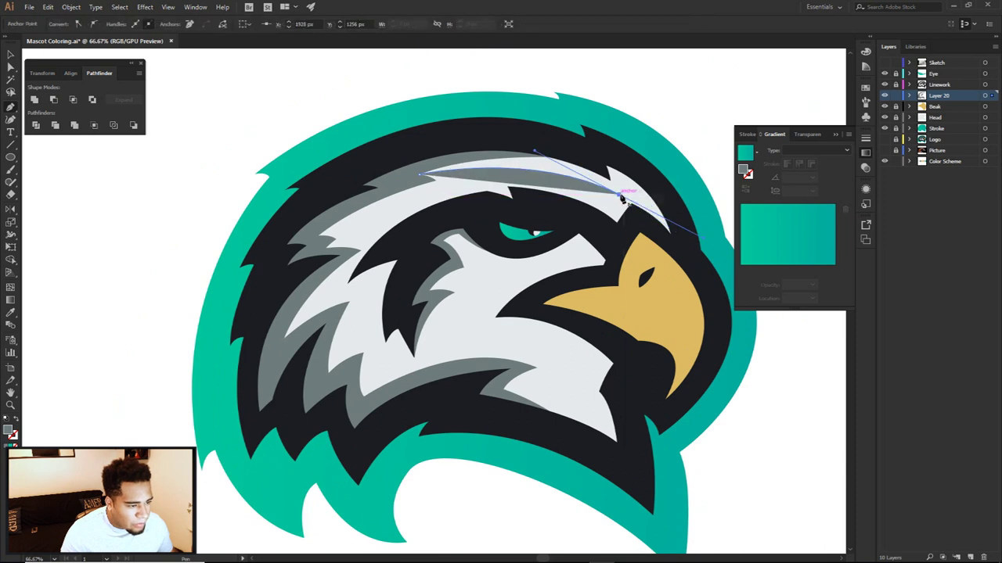
pyautogui.click(619, 182)
pyautogui.moveTo(675, 227); pyautogui.dragTo(648, 172)
pyautogui.moveTo(529, 145); pyautogui.dragTo(440, 139)
pyautogui.click(413, 162)
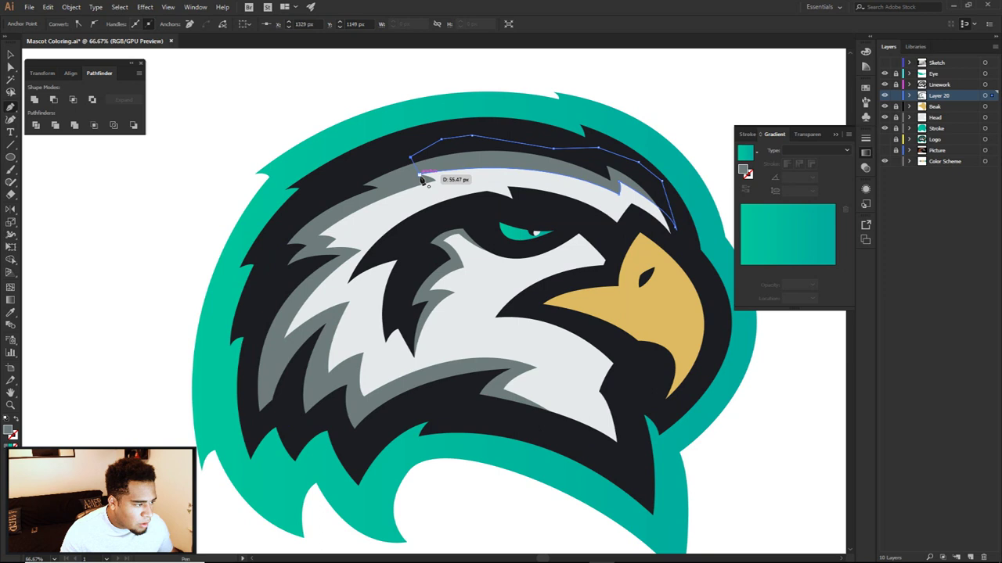
pyautogui.click(423, 175)
pyautogui.keyDown('ctrl'); pyautogui.click(398, 147); pyautogui.keyUp('ctrl')
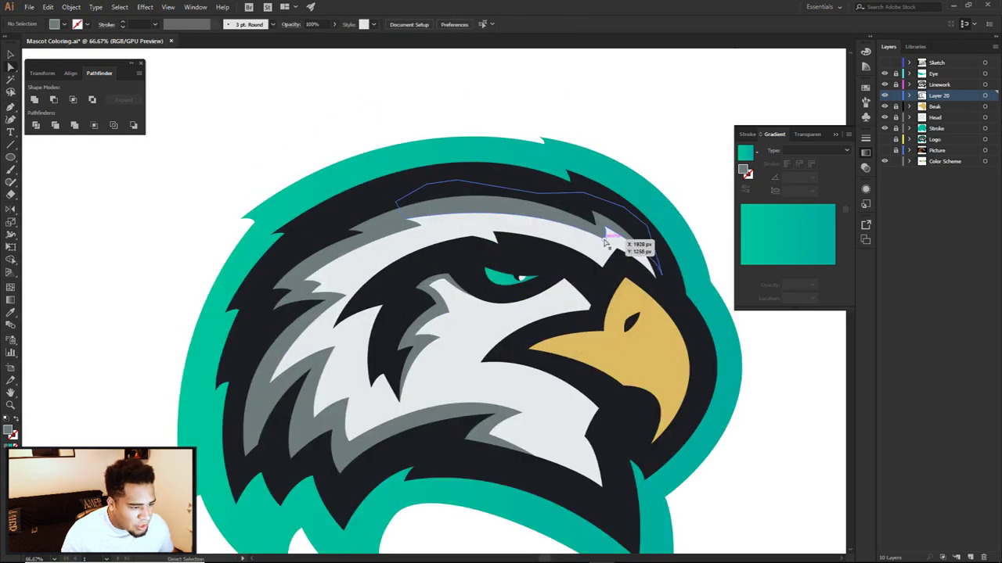
# Step: Refine the crown shading by repositioning the anchor at its notch above the beak
pyautogui.click(605, 242)
pyautogui.moveTo(605, 242); pyautogui.dragTo(603, 249)
pyautogui.moveTo(521, 203); pyautogui.dragTo(512, 171)
pyautogui.click(581, 170)
pyautogui.scroll(-1, 582, 170)
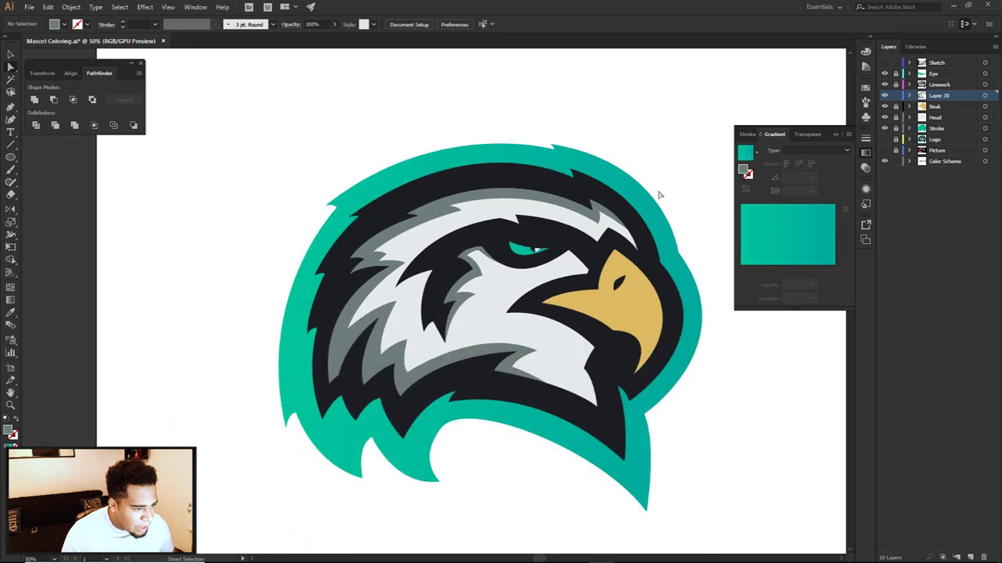
pyautogui.scroll(2, 658, 194)
pyautogui.click(620, 288)
pyautogui.moveTo(620, 288)
pyautogui.mouseDown()
pyautogui.moveTo(620, 317)
pyautogui.moveTo(615, 287)
pyautogui.mouseUp()
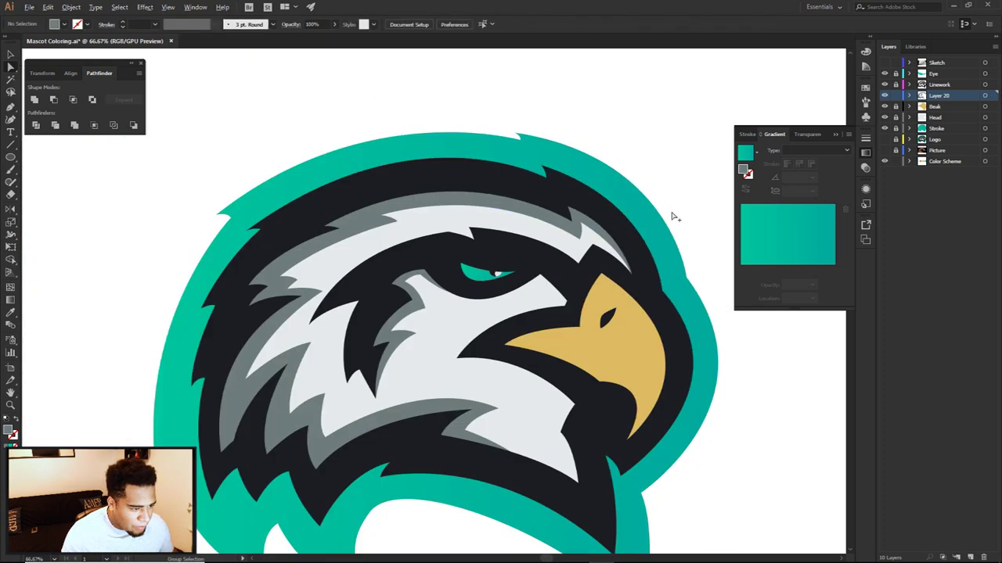
# Step: Start a shape with the Pen tool at the white cheek's lower tip, tracing an inset edge up around the notch below the beak
pyautogui.scroll(-3, 674, 217)
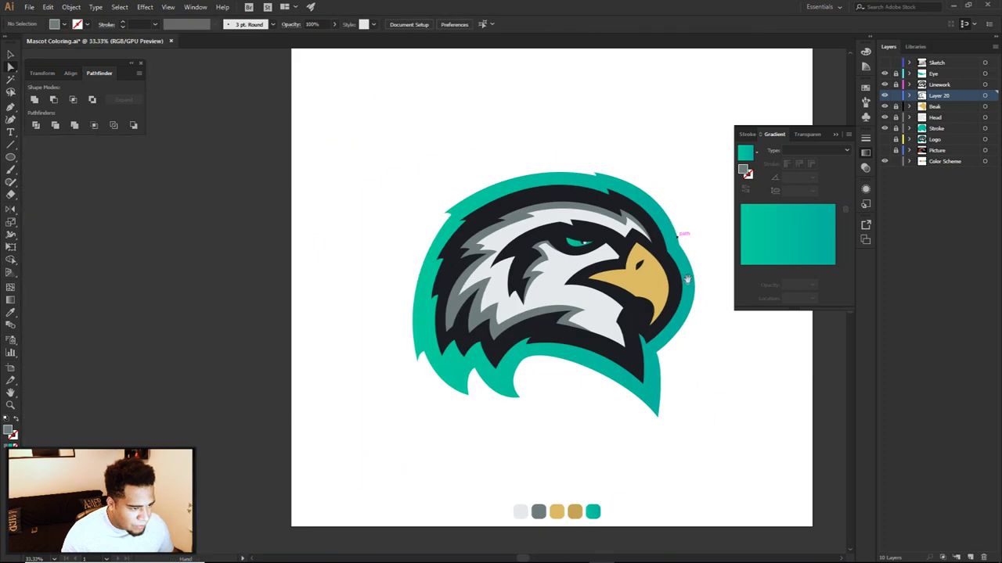
pyautogui.moveTo(711, 357); pyautogui.dragTo(673, 323)
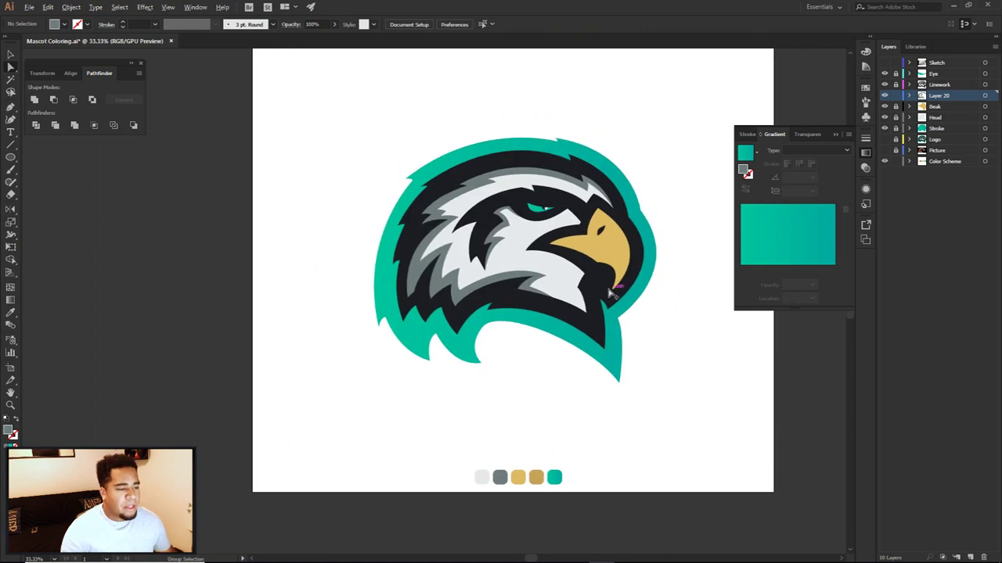
pyautogui.scroll(1, 594, 287)
pyautogui.press('p')
pyautogui.scroll(4, 587, 298)
pyautogui.click(466, 304)
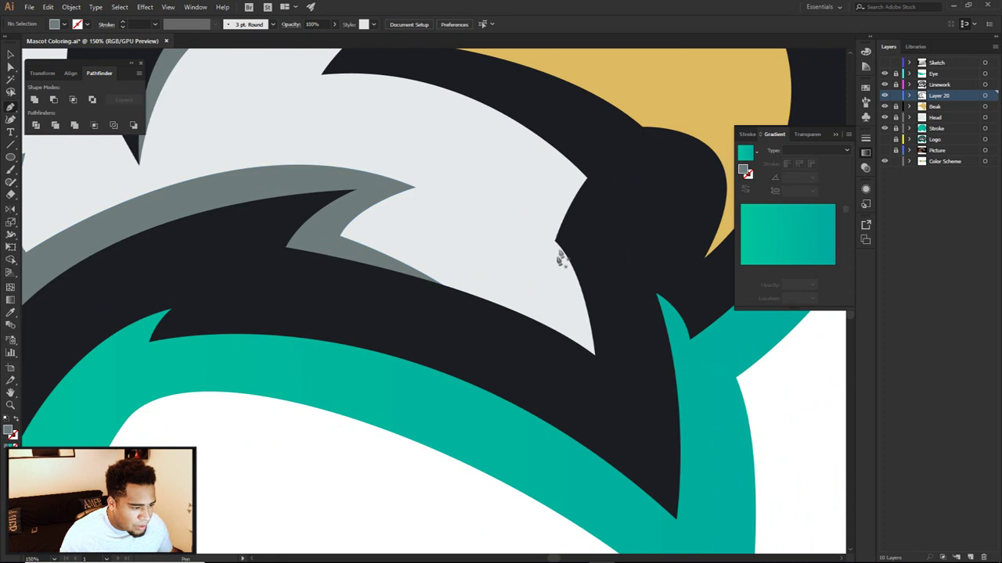
pyautogui.click(595, 354)
pyautogui.moveTo(529, 228); pyautogui.dragTo(463, 179)
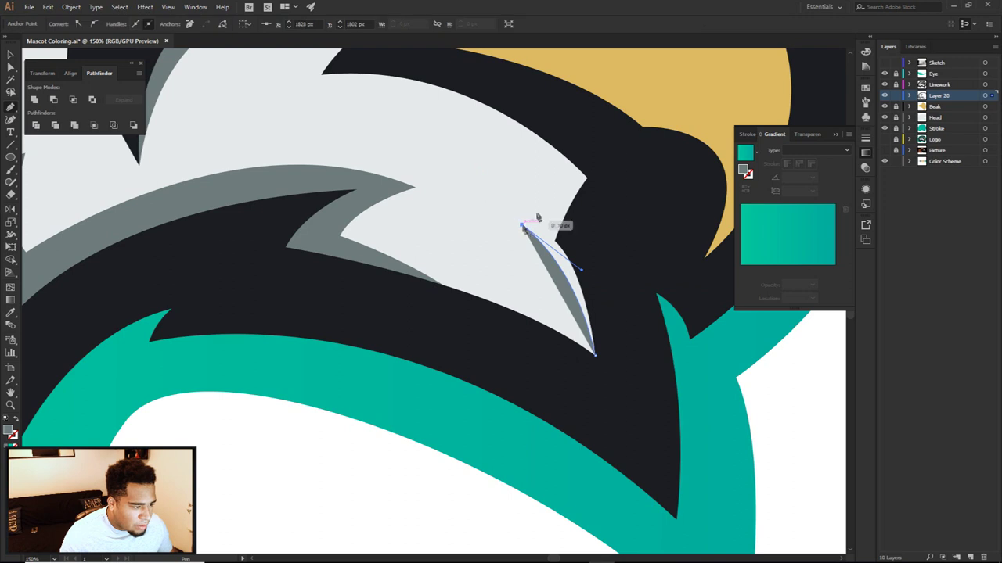
pyautogui.moveTo(556, 177); pyautogui.dragTo(560, 178)
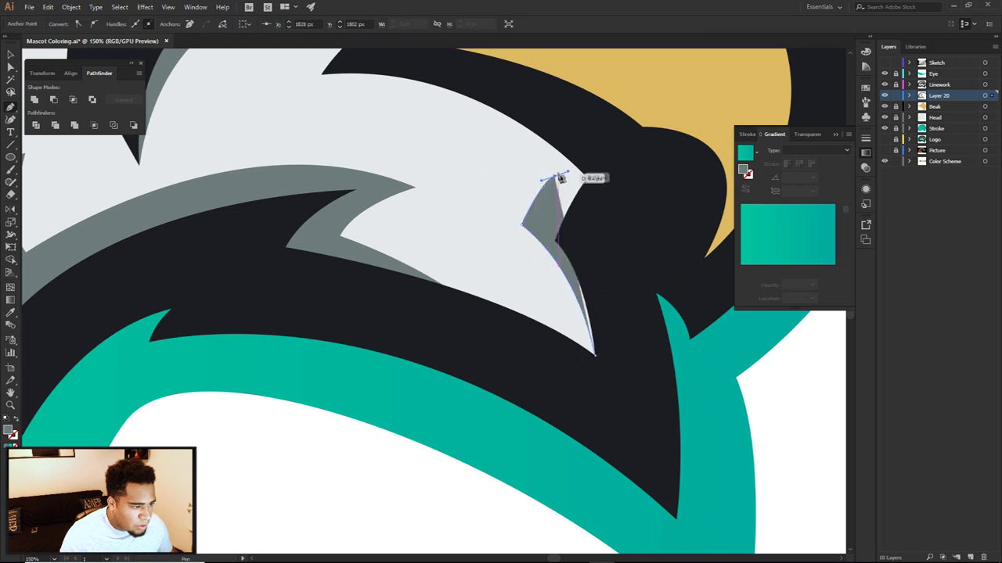
# Step: Extend the cheek shape with a curve to the corner of the mouth and close it beneath the dark linework
pyautogui.moveTo(330, 70); pyautogui.dragTo(233, 69)
pyautogui.click(330, 69)
pyautogui.click(452, 64)
pyautogui.click(640, 154)
pyautogui.click(628, 201)
pyautogui.click(634, 267)
pyautogui.click(625, 333)
pyautogui.click(596, 356)
# Step: Fill the cheek shape below the beak with white using the Eyedropper, and deselect it
pyautogui.scroll(-4, 598, 356)
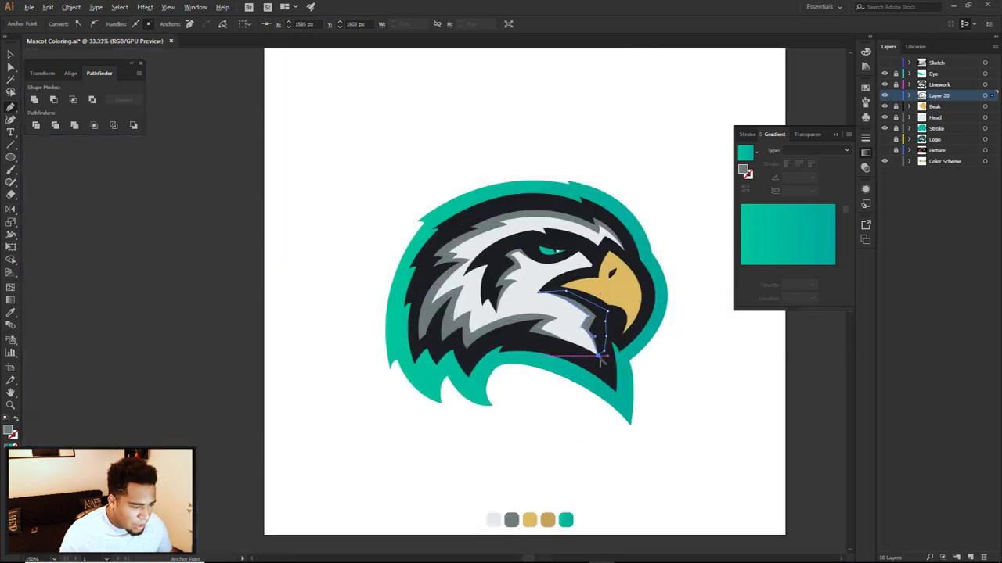
pyautogui.scroll(1, 490, 517)
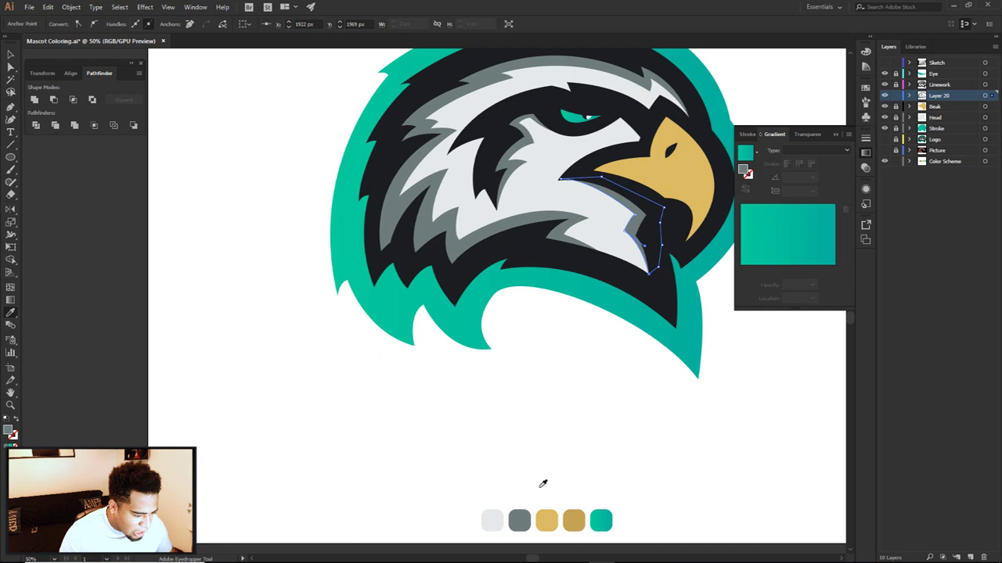
pyautogui.click(593, 350)
pyautogui.press('a')
pyautogui.click(599, 346)
pyautogui.moveTo(612, 317); pyautogui.dragTo(553, 424)
pyautogui.scroll(-1, 554, 423)
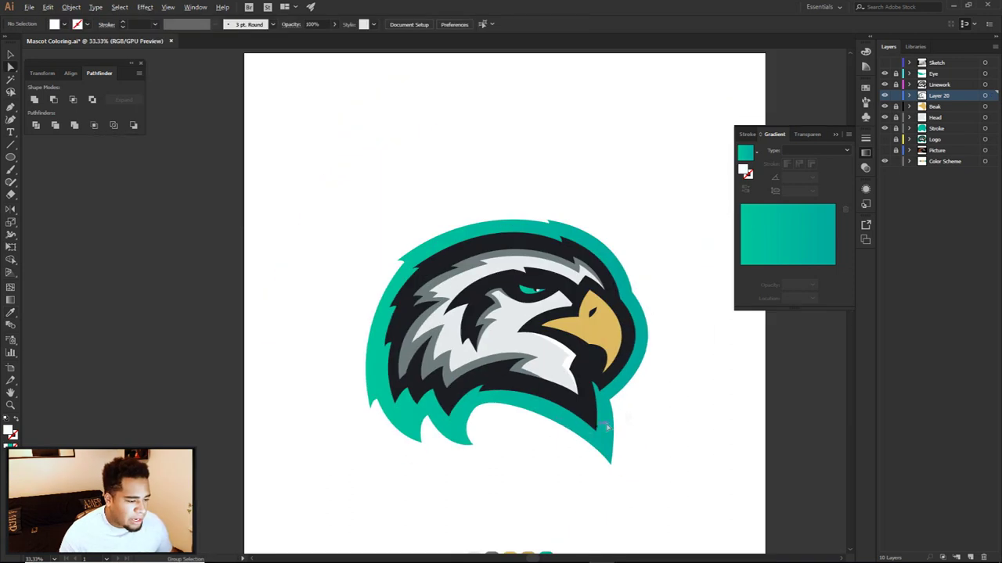
pyautogui.moveTo(672, 375); pyautogui.dragTo(660, 337)
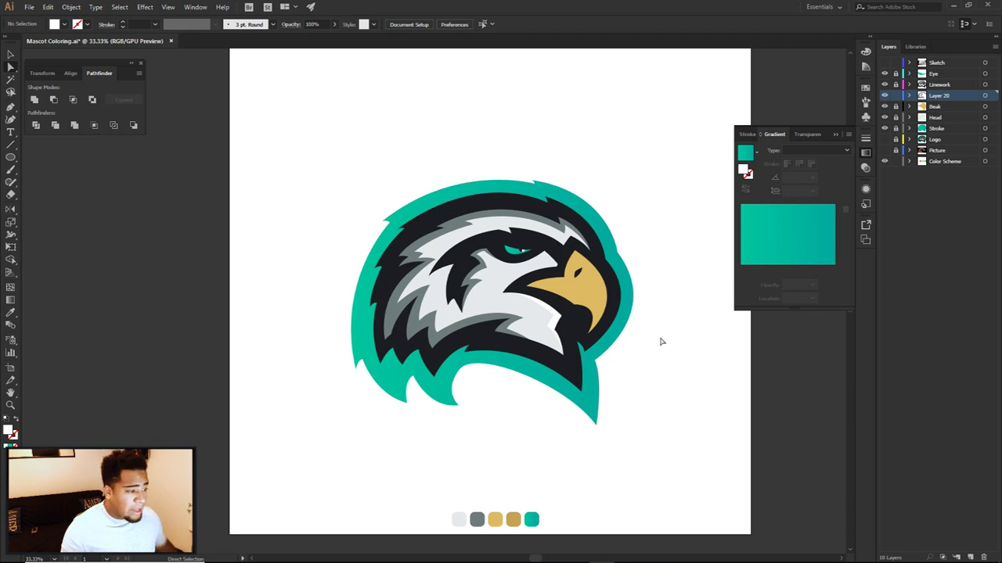
# Step: Rename the shading layer for the head's shadows and highlights, lock it, and add a new layer above it
pyautogui.scroll(3, 565, 311)
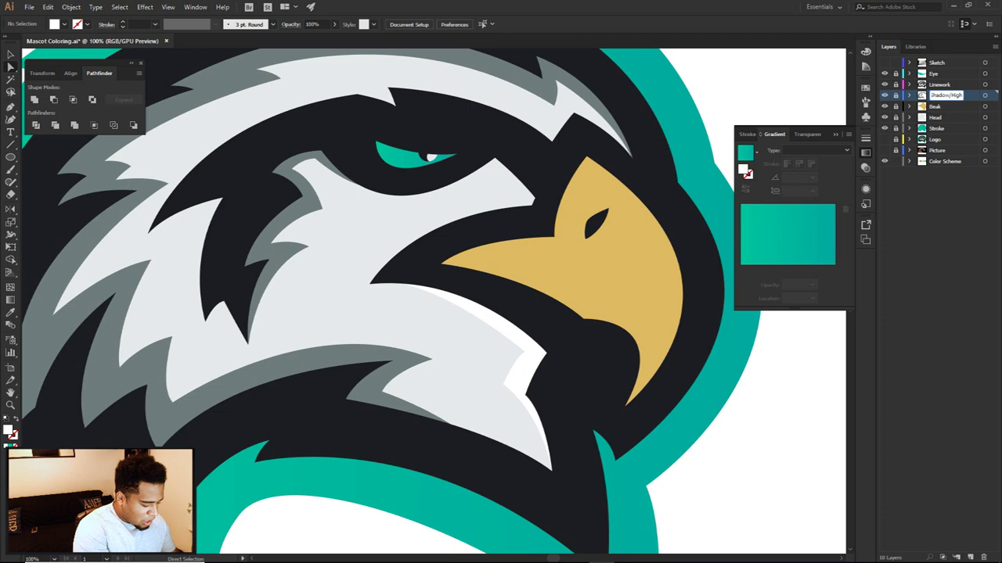
pyautogui.click(971, 555)
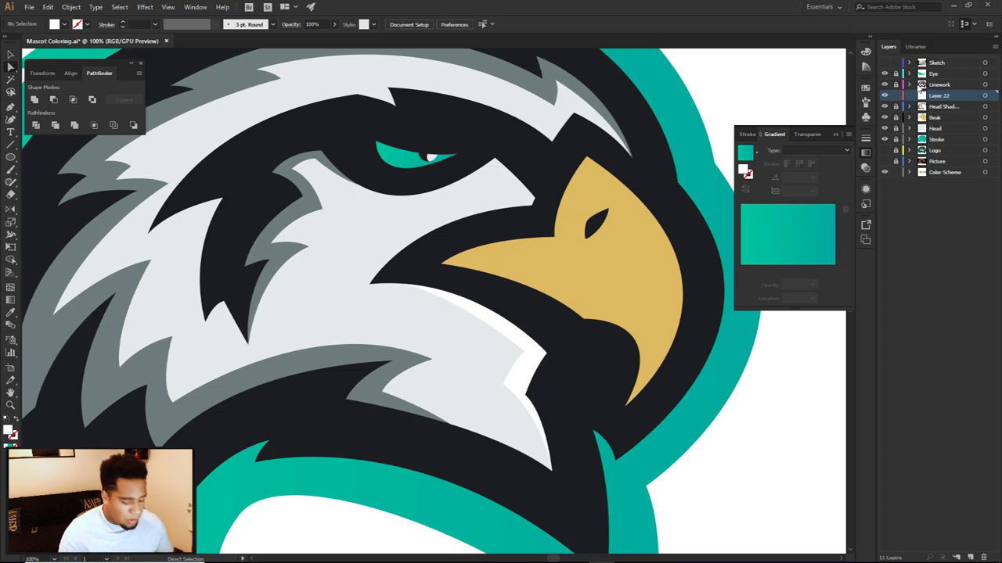
# Step: Examine the beak shading on the finished Logo layer, and restore the visibility of the working layers
pyautogui.scroll(1, 611, 227)
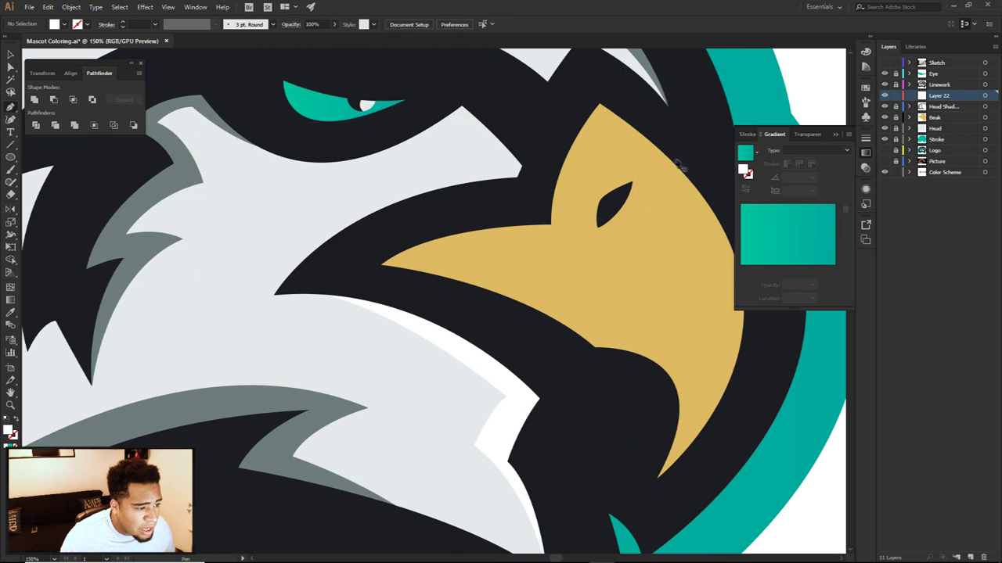
pyautogui.click(884, 149)
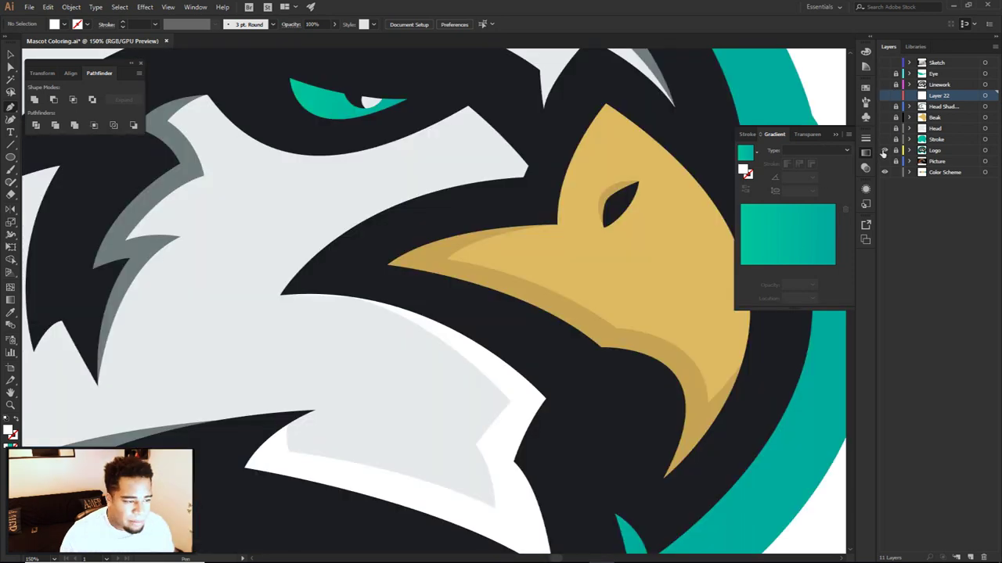
pyautogui.click(883, 151)
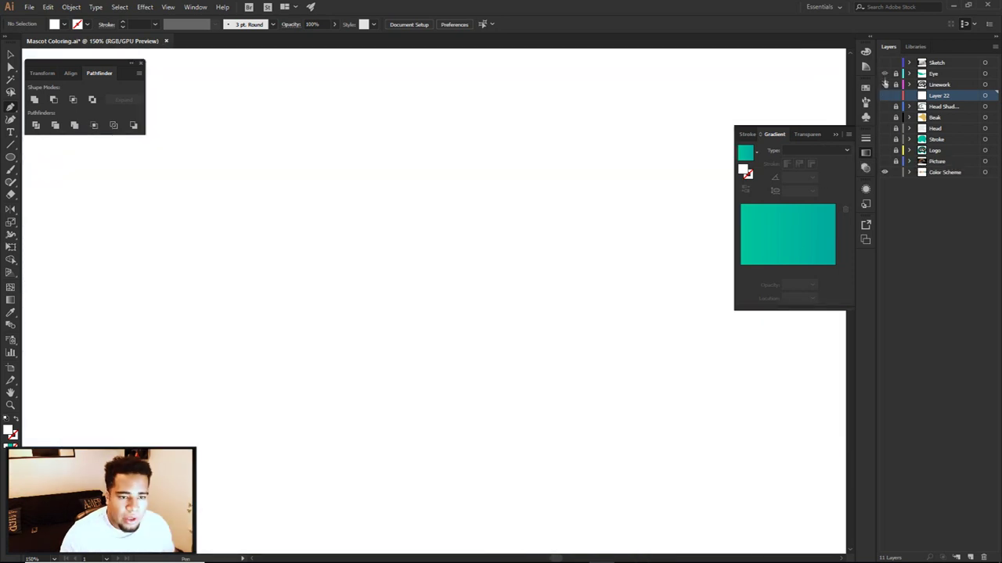
pyautogui.keyDown('alt'); pyautogui.click(885, 149); pyautogui.keyUp('alt')
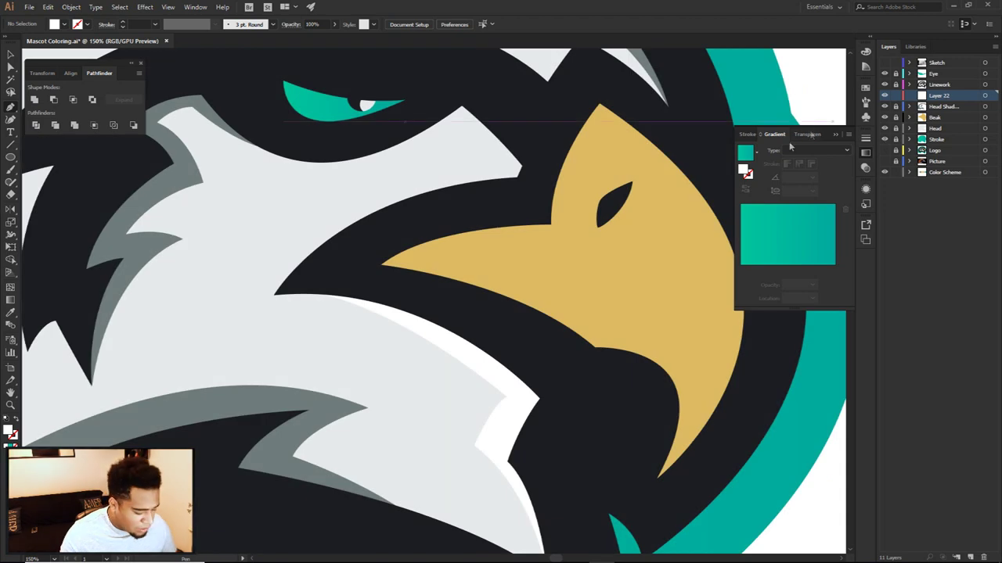
# Step: Start the beak shading outline on the new layer without a fill, tracing its inner edge from the upper beak down toward the hook
pyautogui.click(551, 227)
pyautogui.click(438, 263)
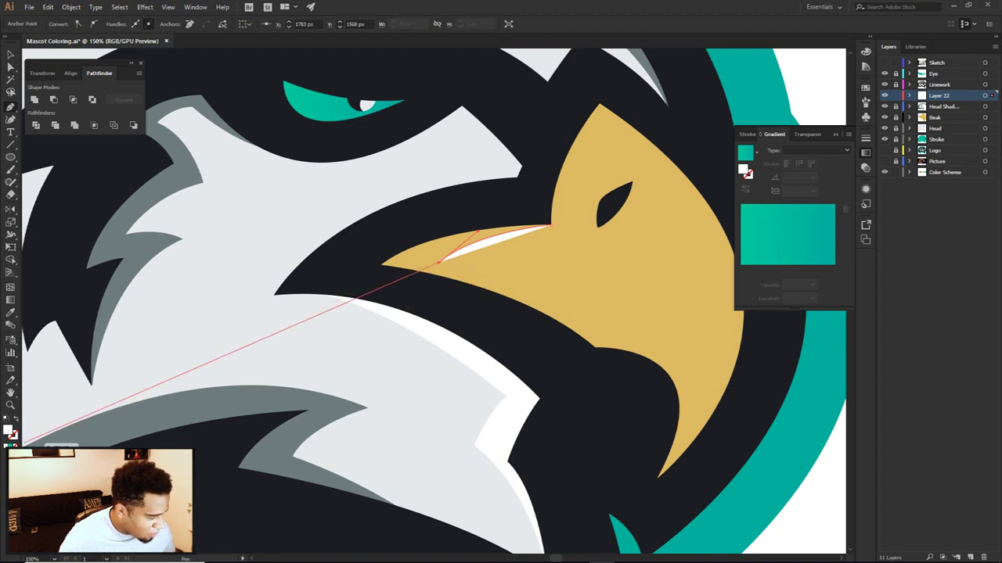
pyautogui.click(18, 443)
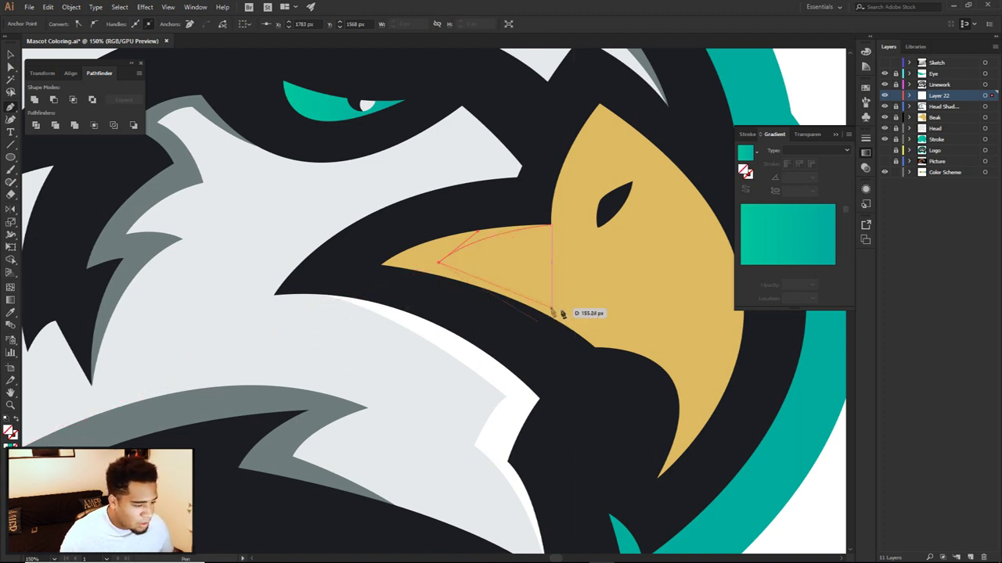
pyautogui.moveTo(601, 327); pyautogui.dragTo(662, 368)
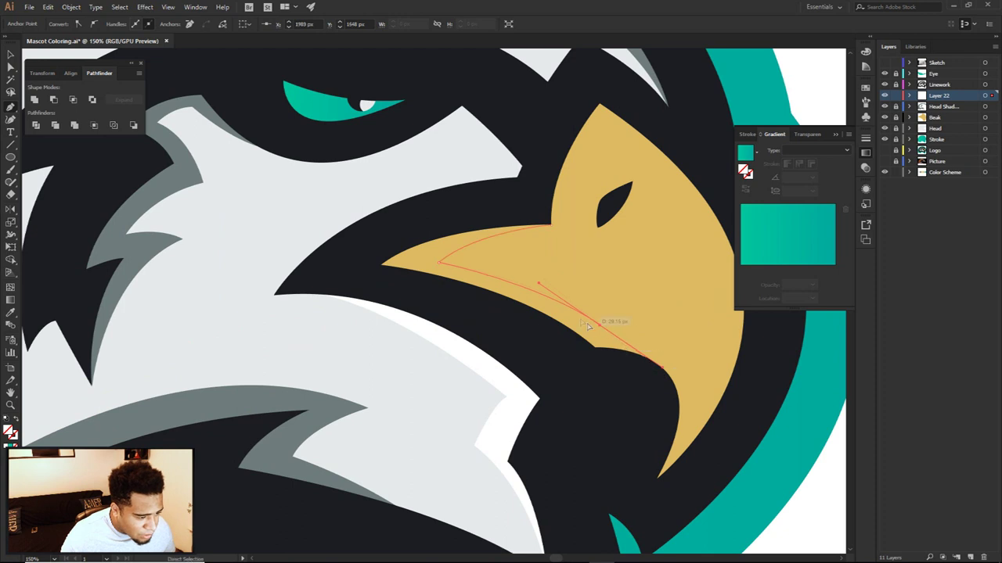
pyautogui.click(600, 326)
pyautogui.moveTo(696, 386); pyautogui.dragTo(693, 429)
pyautogui.moveTo(701, 443); pyautogui.dragTo(696, 387)
# Step: Complete the beak shading outline around the hooked tip and close it beneath the linework along the lower beak and mouth corner
pyautogui.moveTo(745, 355); pyautogui.dragTo(753, 307)
pyautogui.click(743, 429)
pyautogui.click(707, 473)
pyautogui.click(661, 495)
pyautogui.click(649, 508)
pyautogui.click(607, 433)
pyautogui.click(600, 378)
pyautogui.click(529, 355)
pyautogui.click(351, 265)
pyautogui.click(422, 222)
pyautogui.click(489, 213)
pyautogui.click(551, 225)
# Step: Fill the beak shading shape with the dark gold swatch from the color scheme, and deselect it
pyautogui.scroll(-3, 556, 366)
pyautogui.press('i')
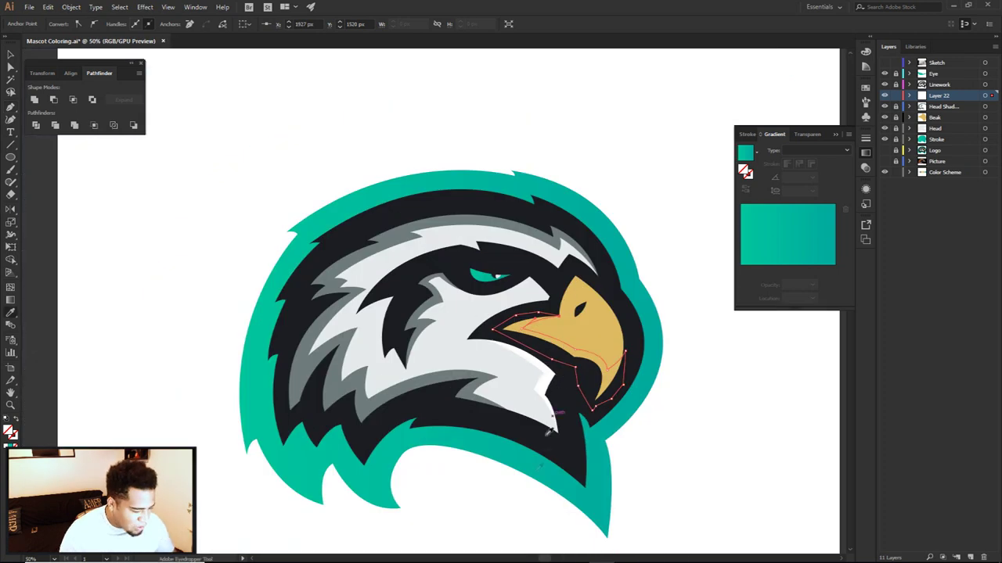
pyautogui.scroll(-5, 548, 430)
pyautogui.click(529, 430)
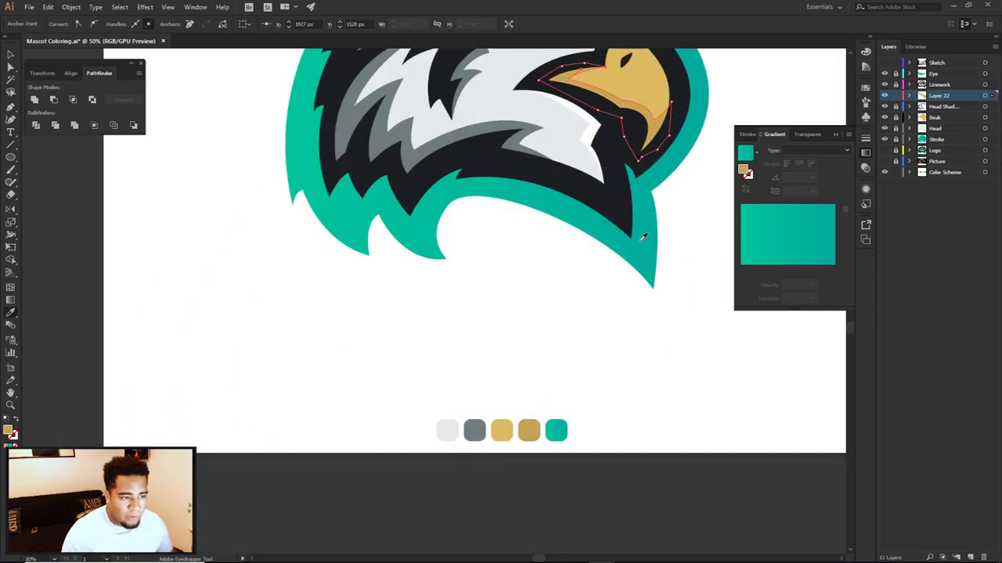
pyautogui.press('a')
pyautogui.click(670, 216)
pyautogui.moveTo(666, 197); pyautogui.dragTo(608, 343)
# Step: Draw a dark gold shading shape curving around the back edge of the nostril, from its upper tip to its lower tip
pyautogui.scroll(1, 582, 255)
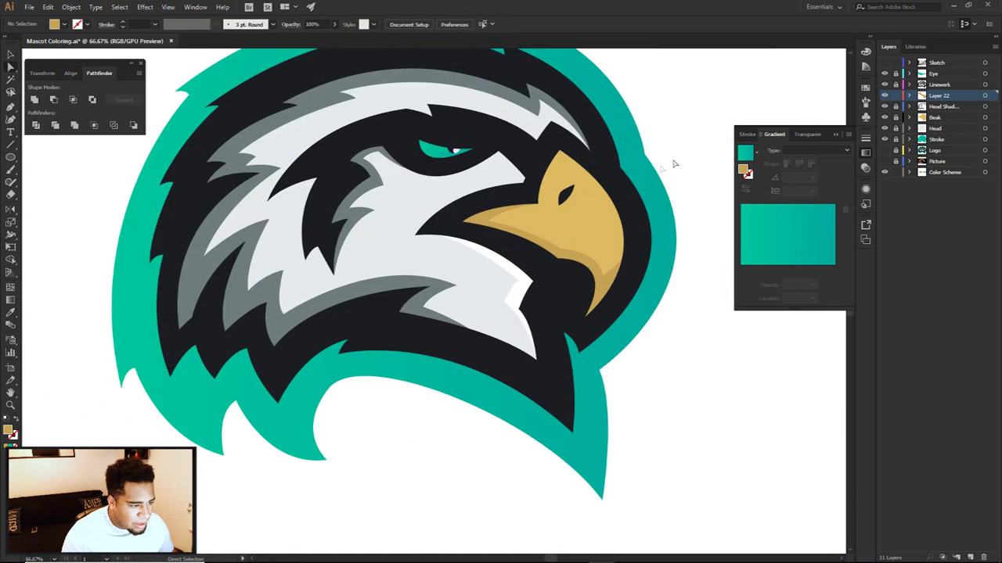
pyautogui.scroll(5, 579, 185)
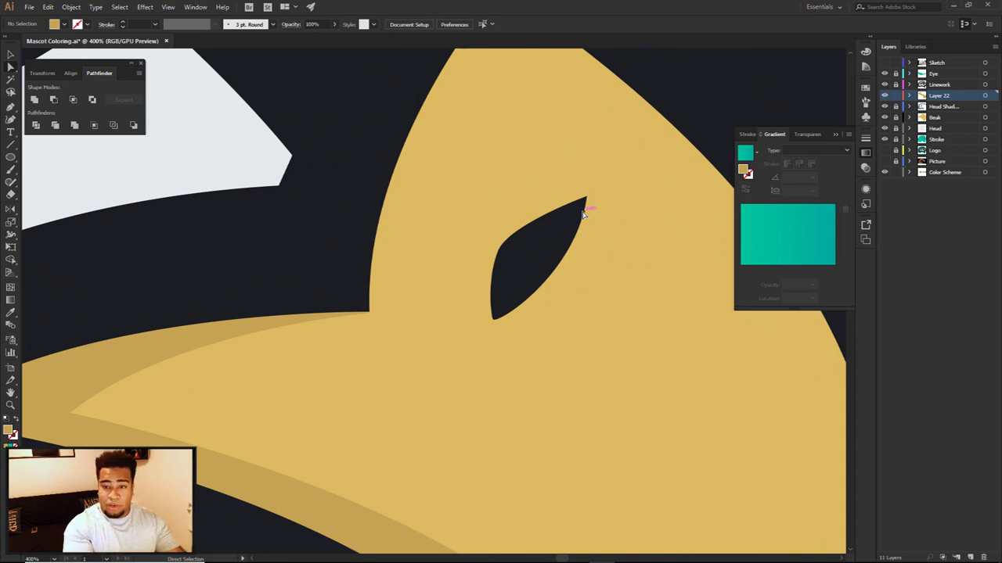
pyautogui.moveTo(582, 214); pyautogui.dragTo(363, 375)
pyautogui.moveTo(704, 282); pyautogui.dragTo(528, 347)
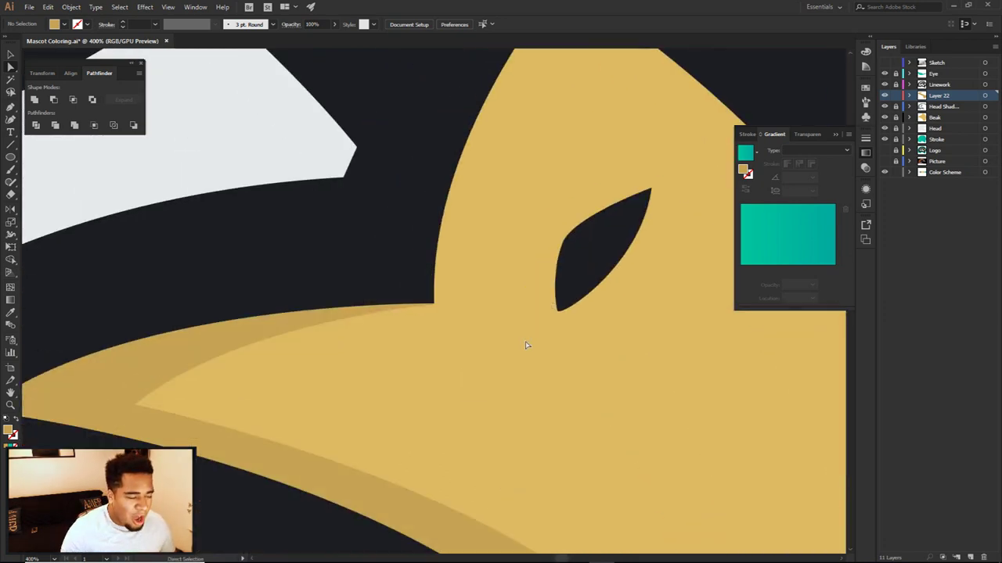
pyautogui.press('p')
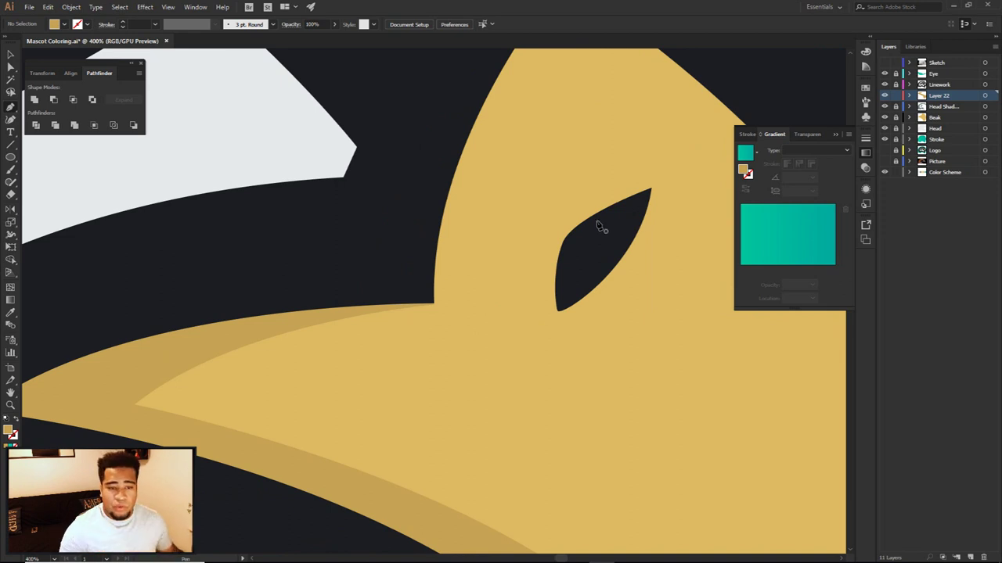
pyautogui.click(651, 189)
pyautogui.moveTo(553, 208); pyautogui.dragTo(523, 236)
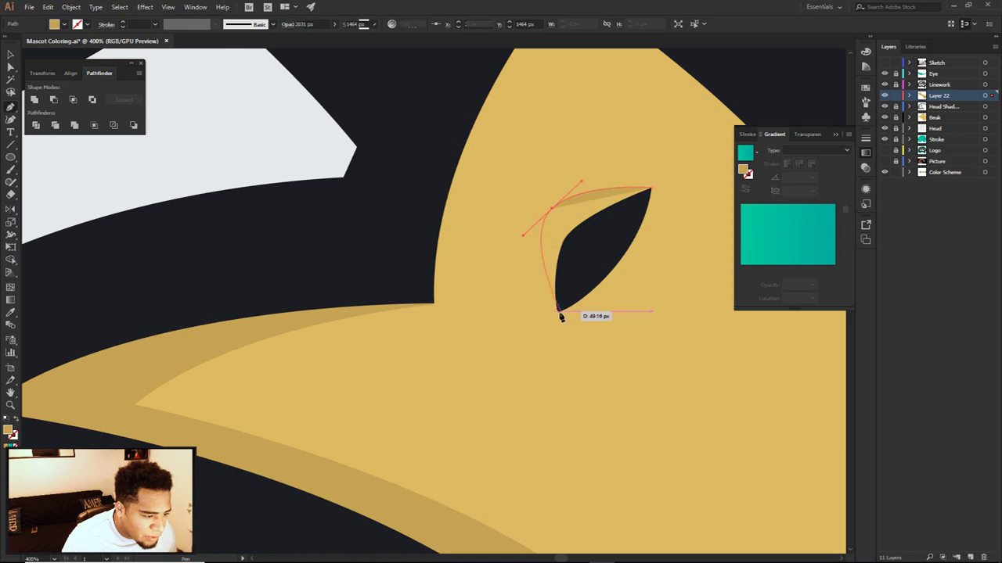
pyautogui.moveTo(558, 311); pyautogui.dragTo(569, 320)
pyautogui.click(558, 311)
pyautogui.click(651, 189)
pyautogui.press('a')
pyautogui.scroll(-3, 674, 221)
pyautogui.click(691, 240)
pyautogui.scroll(-2, 691, 241)
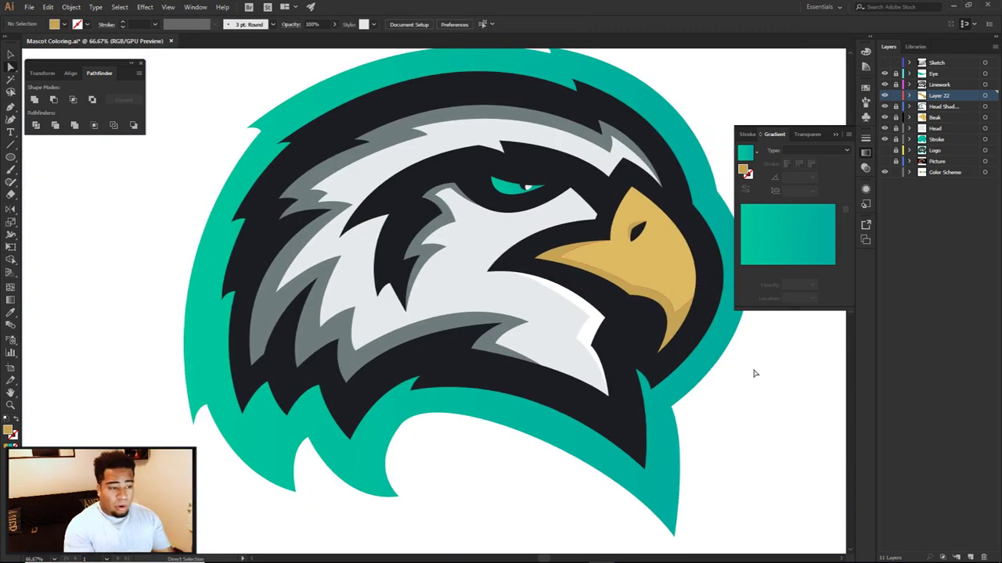
# Step: Add a new layer above the Linework layer and activate the Pen tool
pyautogui.scroll(1, 622, 181)
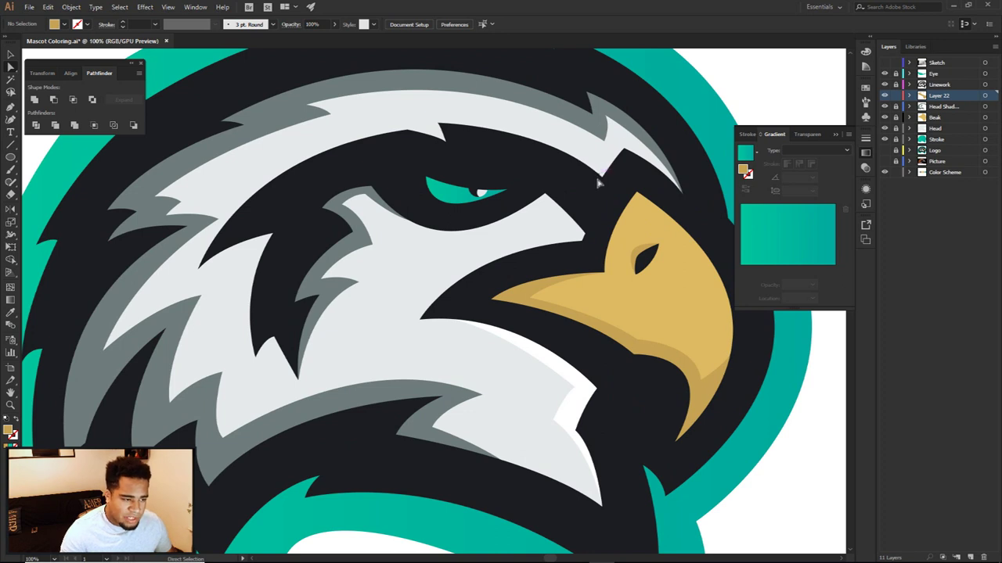
pyautogui.scroll(2, 603, 176)
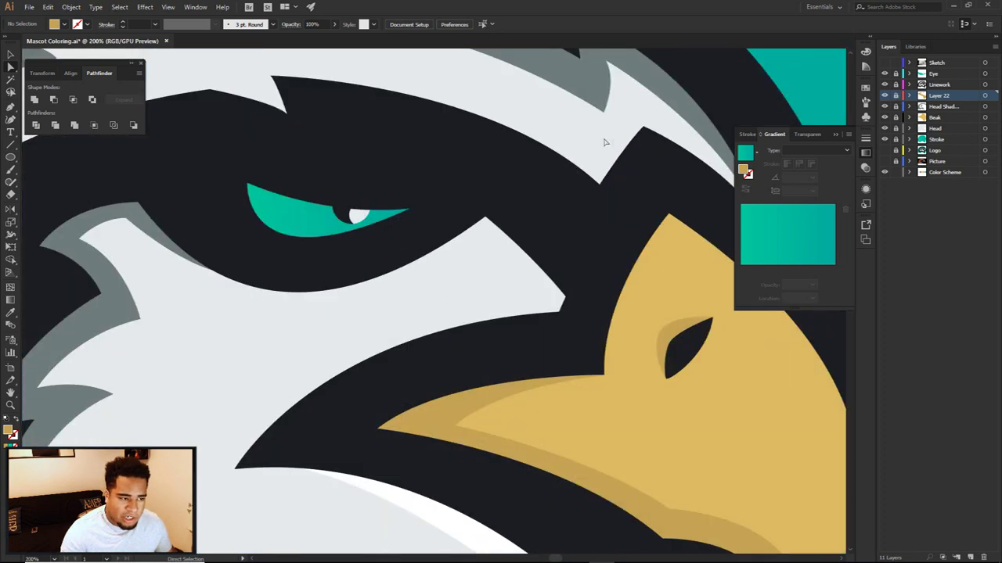
pyautogui.click(940, 84)
pyautogui.click(971, 557)
pyautogui.press('p')
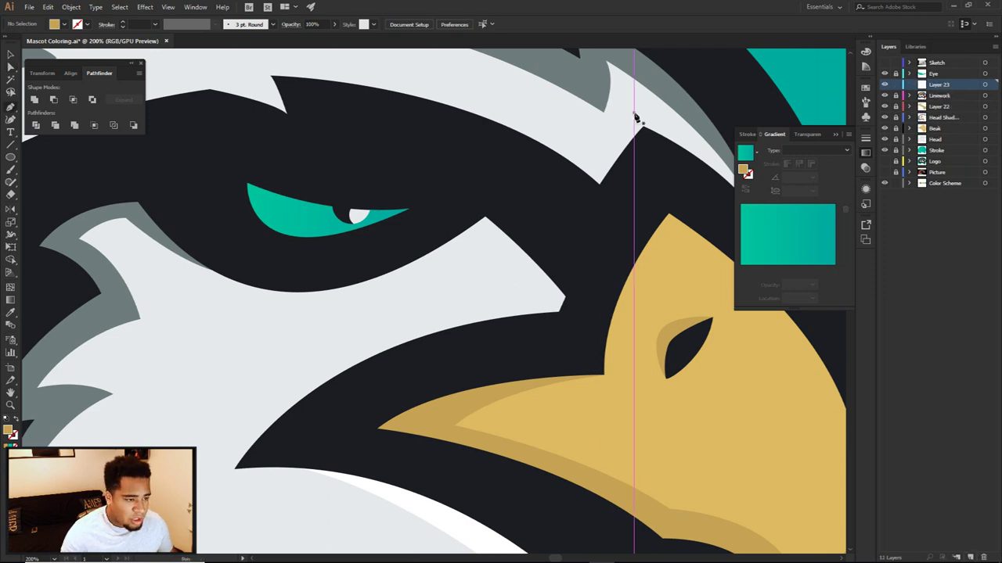
pyautogui.scroll(2, 635, 116)
pyautogui.click(656, 139)
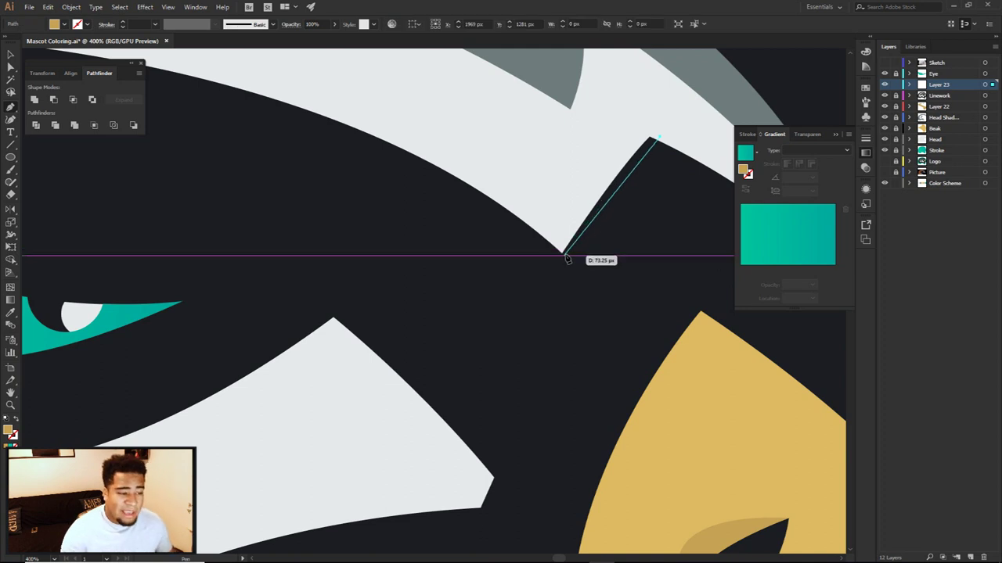
pyautogui.click(567, 258)
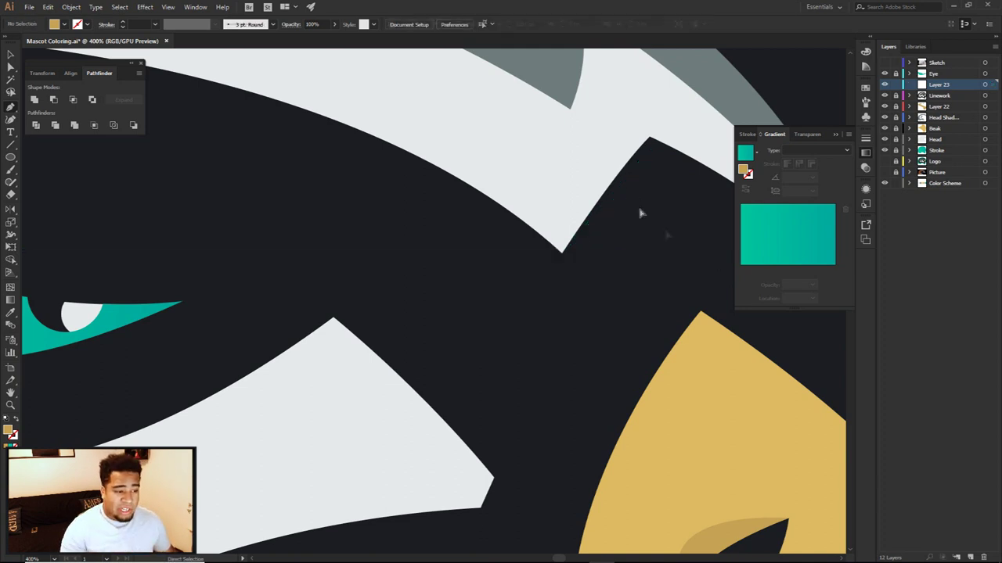
pyautogui.moveTo(541, 311); pyautogui.dragTo(531, 357)
pyautogui.click(597, 200)
pyautogui.press('Delete')
pyautogui.press('Delete')
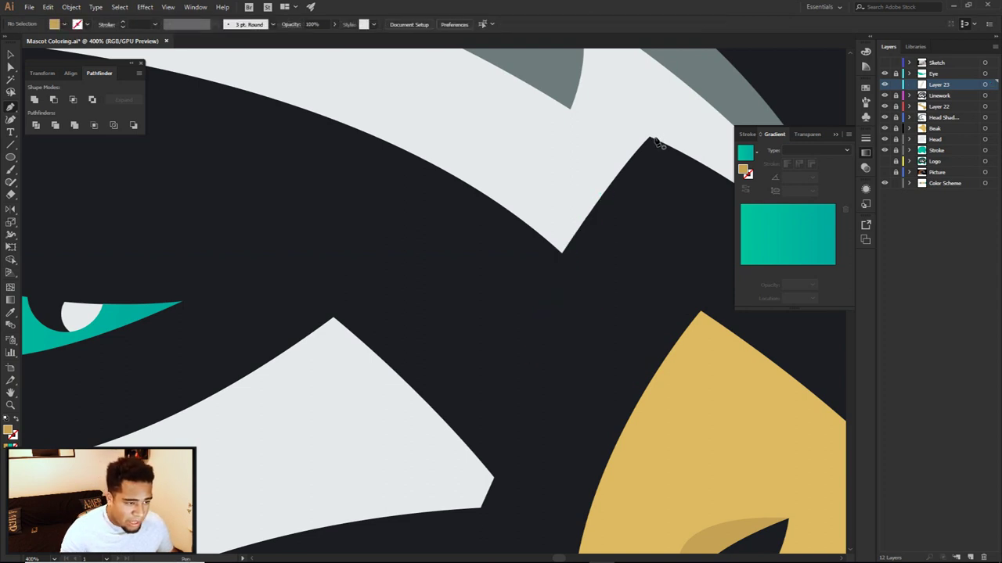
# Step: Draw a curved wedge over the linework that extends the white brow point downward between the eye and the beak
pyautogui.click(652, 139)
pyautogui.moveTo(550, 290); pyautogui.dragTo(524, 355)
pyautogui.click(550, 292)
pyautogui.moveTo(558, 186); pyautogui.dragTo(572, 152)
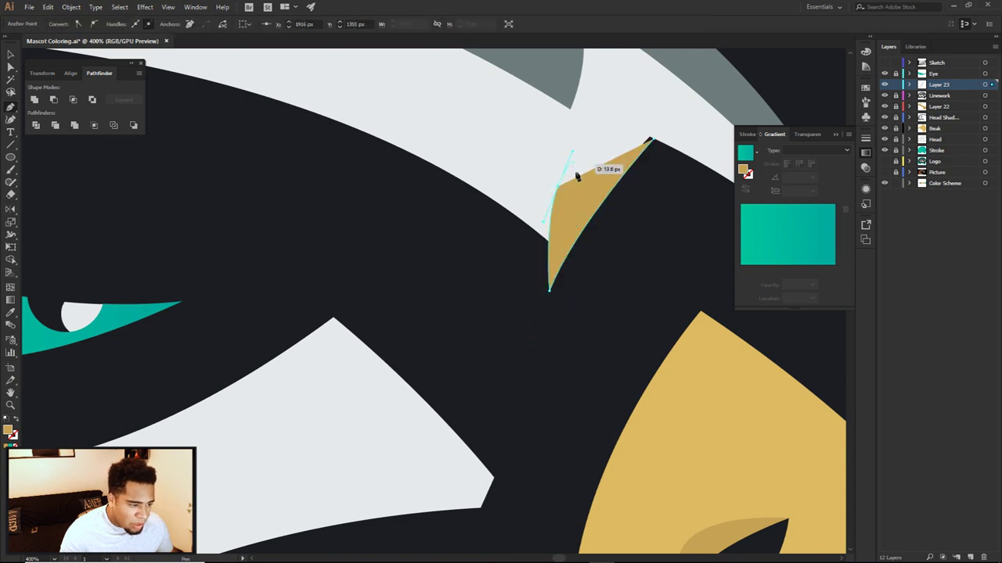
# Step: Fill the brow wedge with the head's light grey and adjust its upper corner to cover the gap in the linework
pyautogui.press('i')
pyautogui.click(514, 159)
pyautogui.press('a')
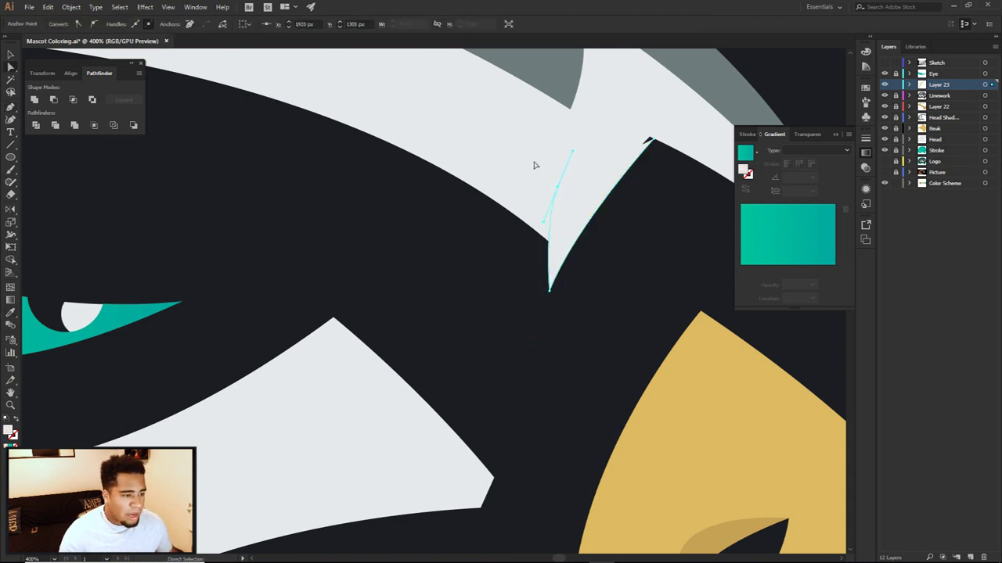
pyautogui.moveTo(656, 144); pyautogui.dragTo(671, 128)
pyautogui.scroll(-5, 711, 115)
pyautogui.click(782, 96)
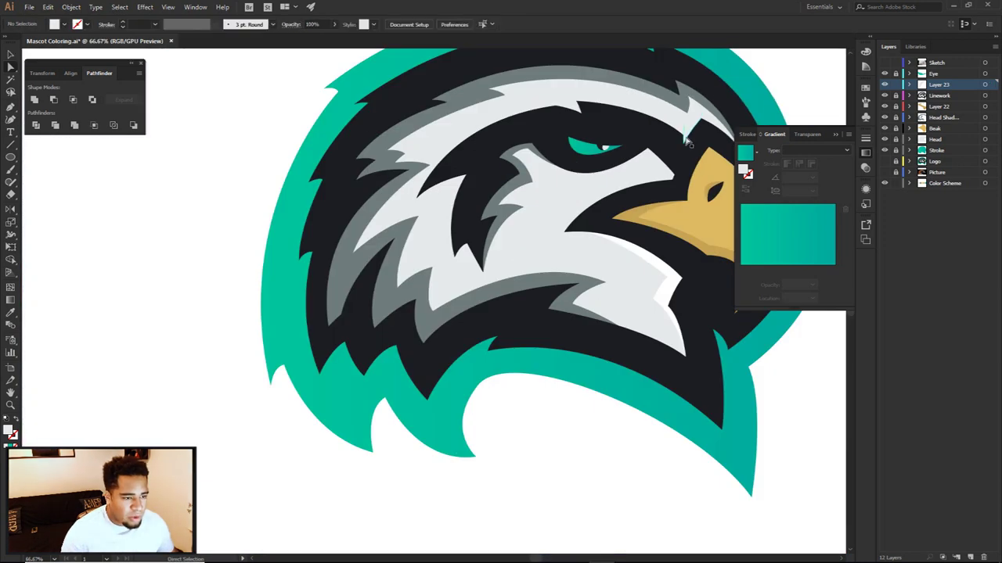
pyautogui.moveTo(722, 195); pyautogui.dragTo(645, 213)
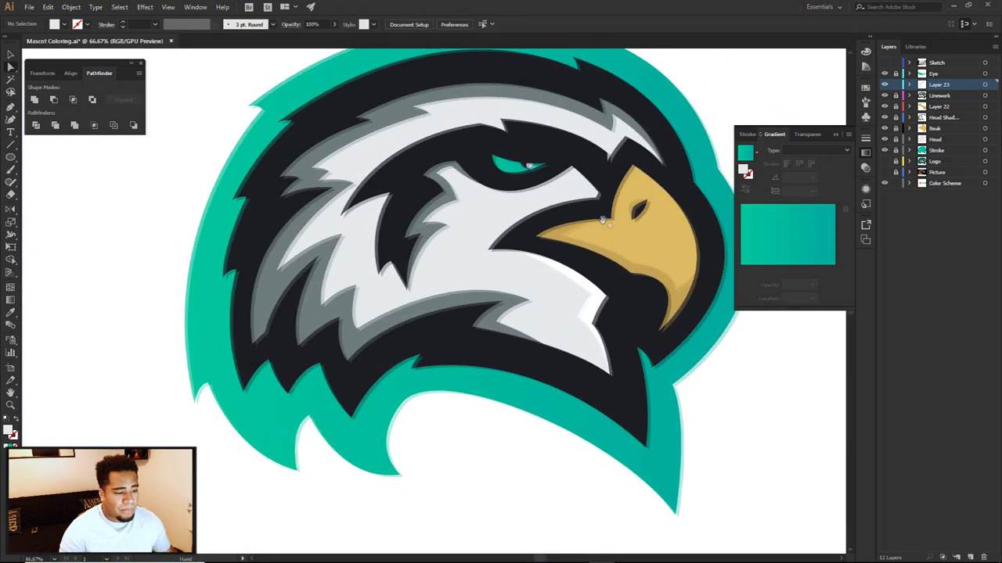
# Step: Reshape the nostril shading by moving the curve point on its outer edge inward toward the nostril
pyautogui.scroll(3, 650, 219)
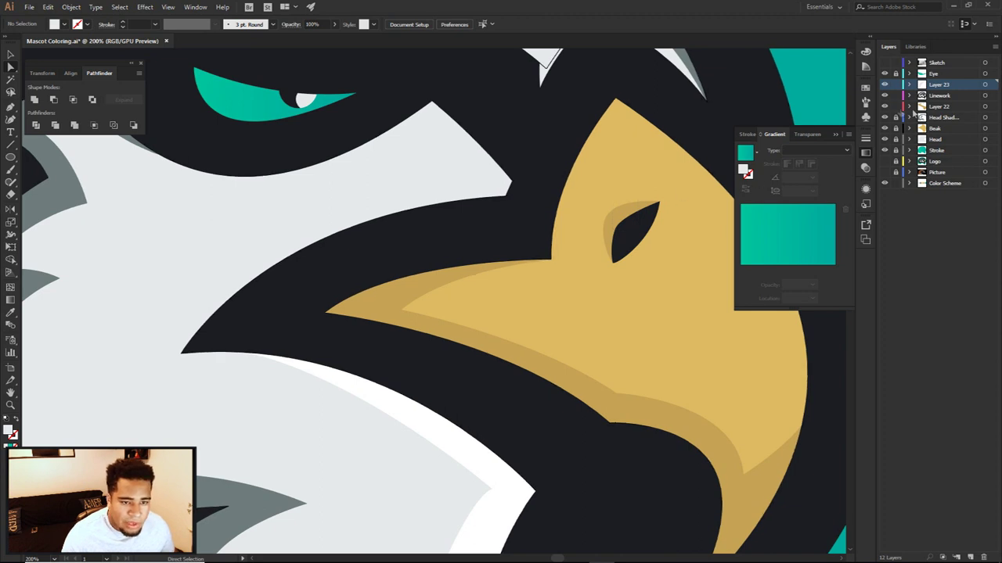
pyautogui.keyDown('alt'); pyautogui.click(626, 210); pyautogui.keyUp('alt')
pyautogui.scroll(3, 625, 207)
pyautogui.moveTo(583, 222); pyautogui.dragTo(601, 221)
pyautogui.scroll(-5, 601, 221)
pyautogui.click(722, 112)
pyautogui.scroll(-2, 715, 179)
pyautogui.moveTo(688, 332); pyautogui.dragTo(631, 364)
pyautogui.hotkey('ctrl', '-')
pyautogui.scroll(-2, 652, 357)
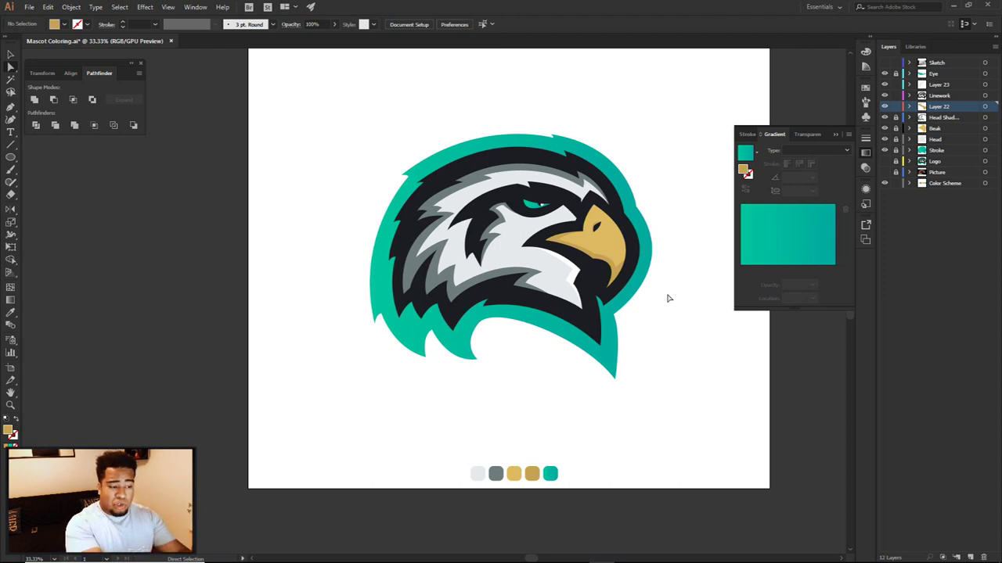
pyautogui.doubleClick(8, 430)
pyautogui.click(757, 144)
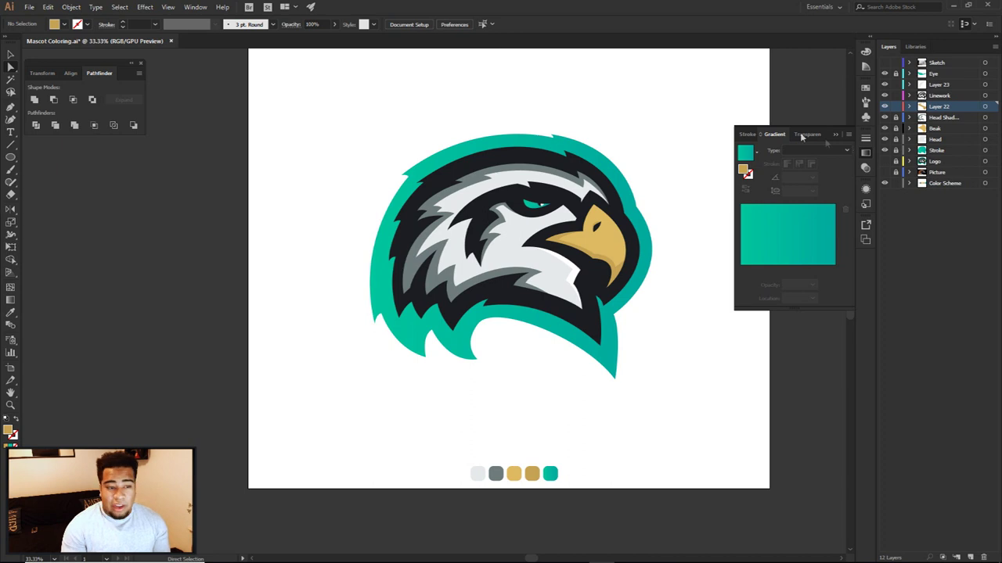
# Step: Add a new layer above Eye and move all the head layers from Eye through Stroke into it
pyautogui.click(933, 74)
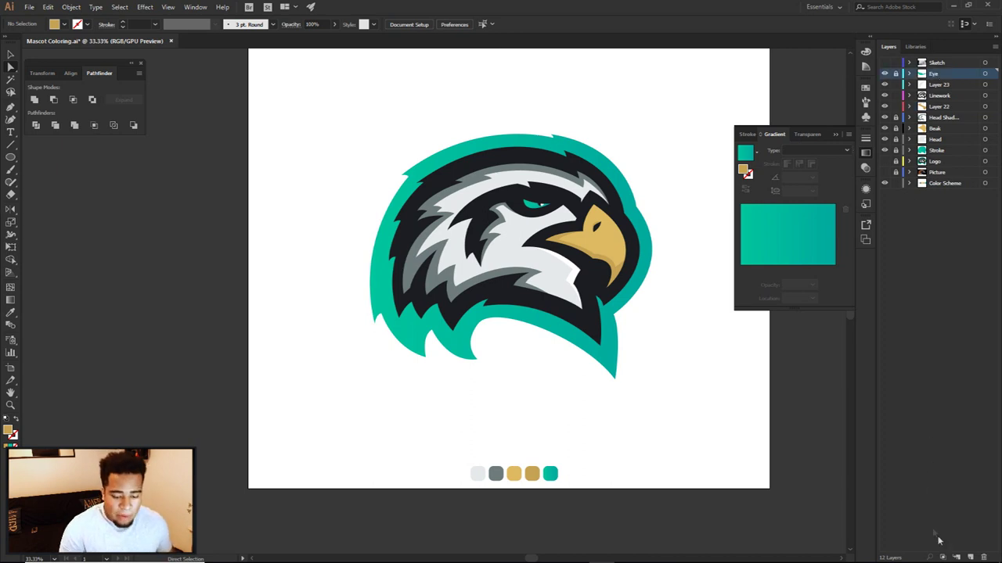
pyautogui.click(964, 543)
pyautogui.click(971, 556)
pyautogui.click(971, 556)
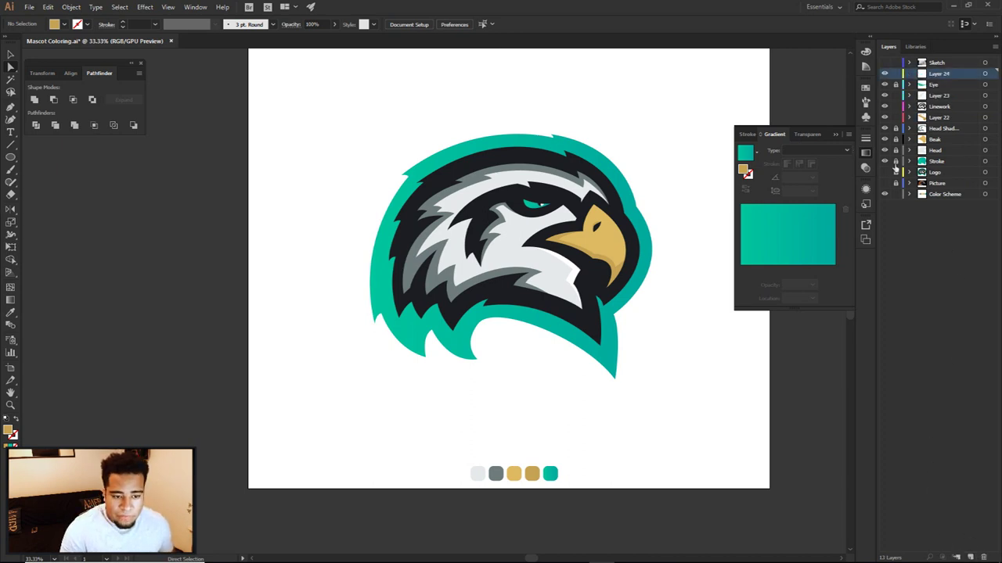
pyautogui.click(943, 84)
pyautogui.keyDown('shift'); pyautogui.click(936, 162); pyautogui.keyUp('shift')
pyautogui.moveTo(943, 86); pyautogui.dragTo(938, 74)
pyautogui.click(909, 73)
# Step: Rename the layer containing the head artwork as Tutorial Head and lock it
pyautogui.click(933, 73)
pyautogui.doubleClick(938, 73)
pyautogui.write('Tutorial Head')
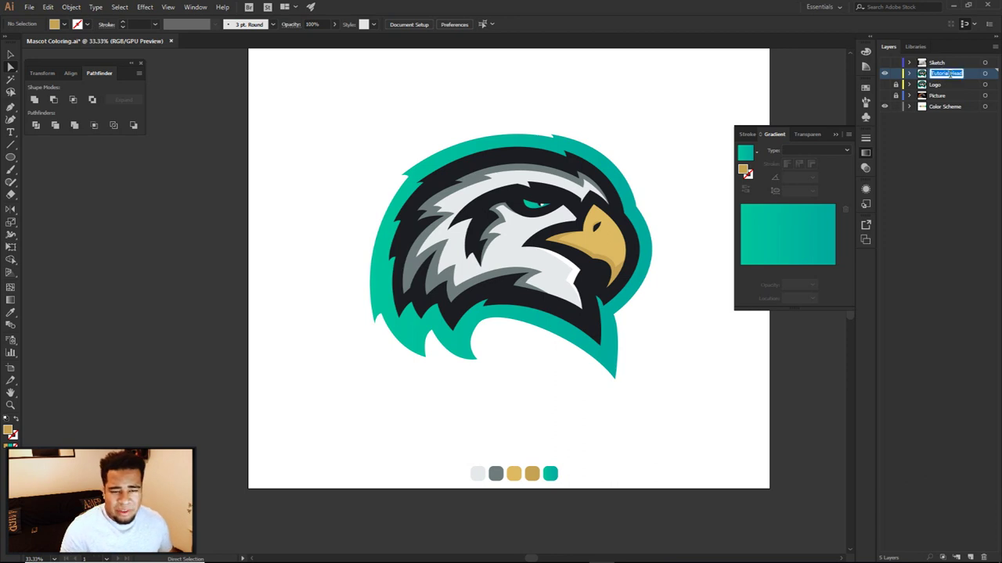
pyautogui.press('Return')
pyautogui.moveTo(655, 153); pyautogui.dragTo(633, 198)
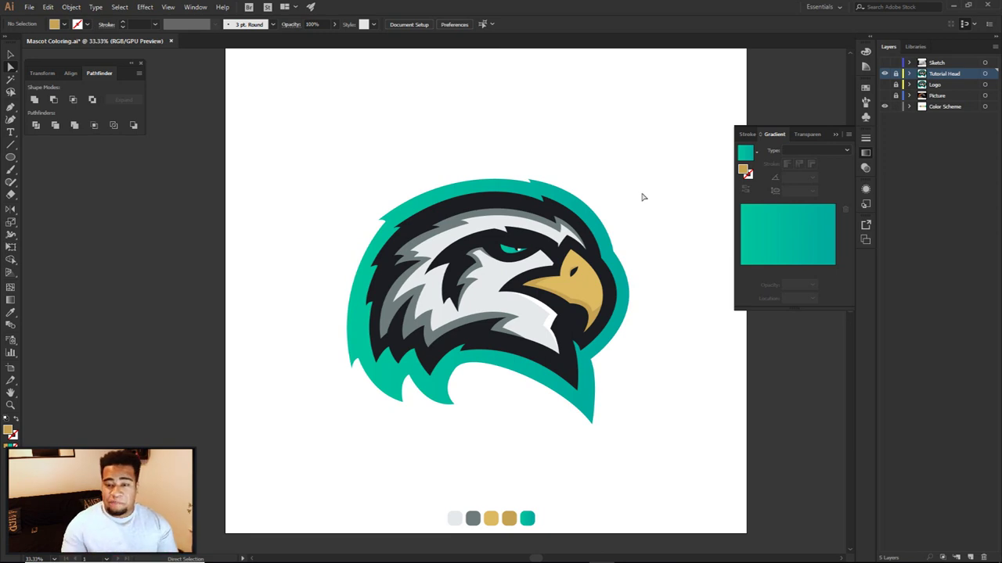
pyautogui.moveTo(763, 562)
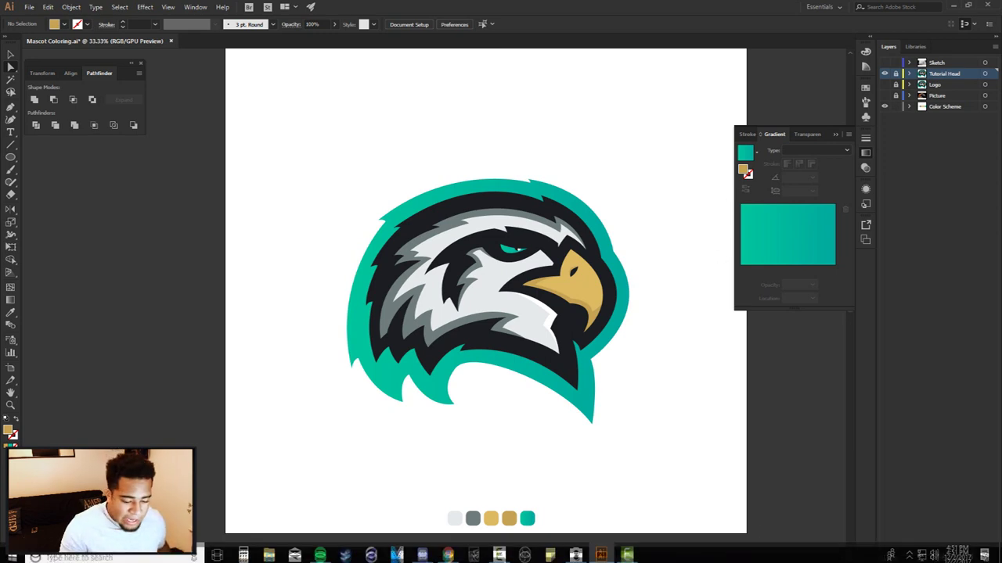